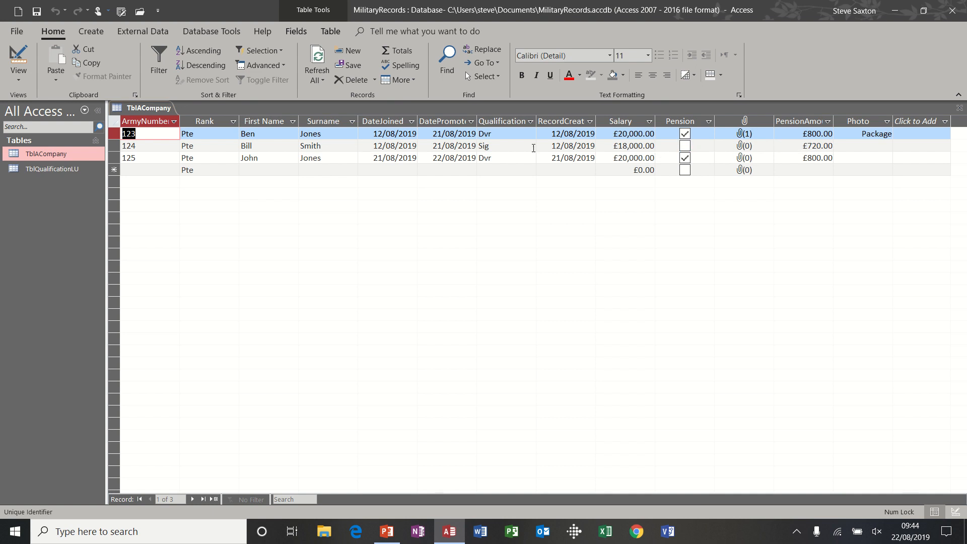
Step: Switch TblACompany to Design view and open the PensionAmount field's expression in the Expression Builder
{"action": "left_click", "coordinate": [19, 63]}
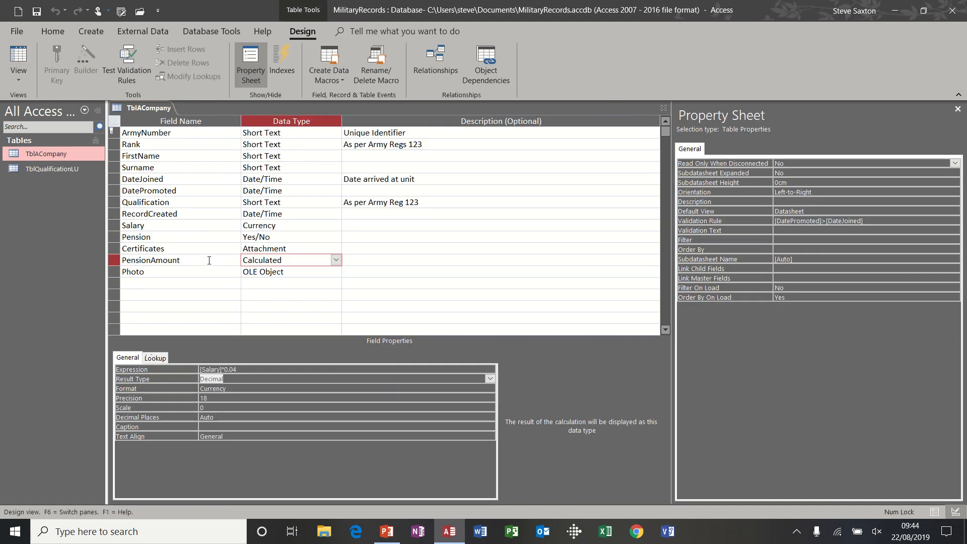
{"action": "left_click", "coordinate": [209, 260]}
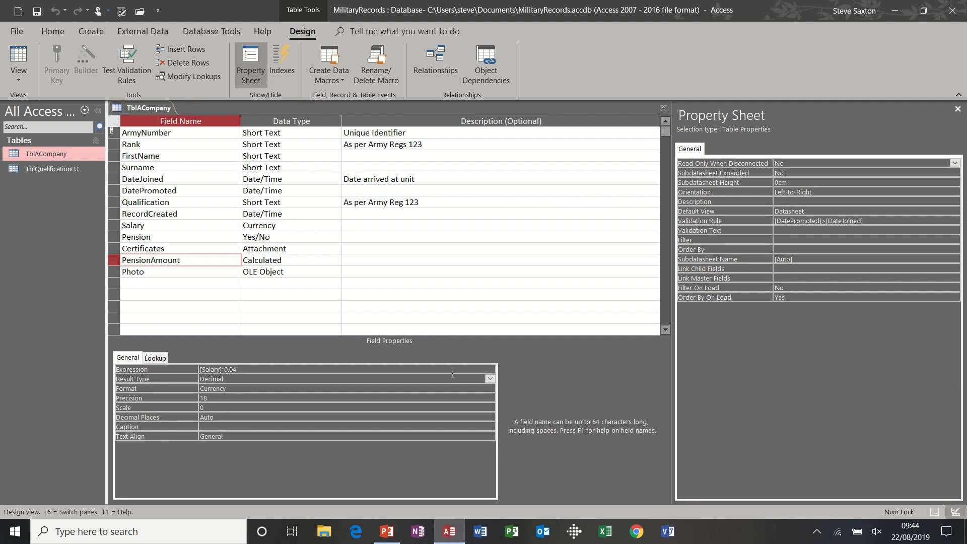
{"action": "left_click", "coordinate": [465, 370]}
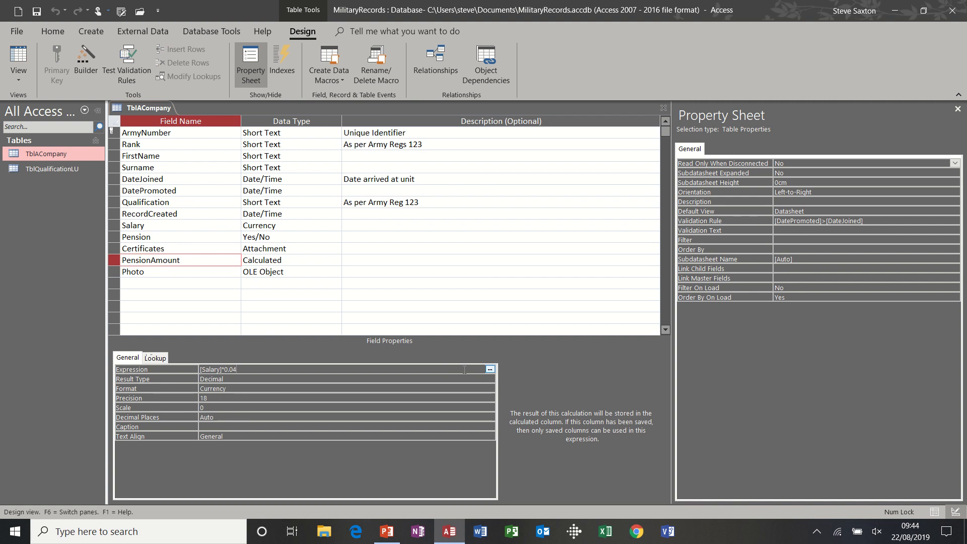
{"action": "left_click", "coordinate": [489, 369]}
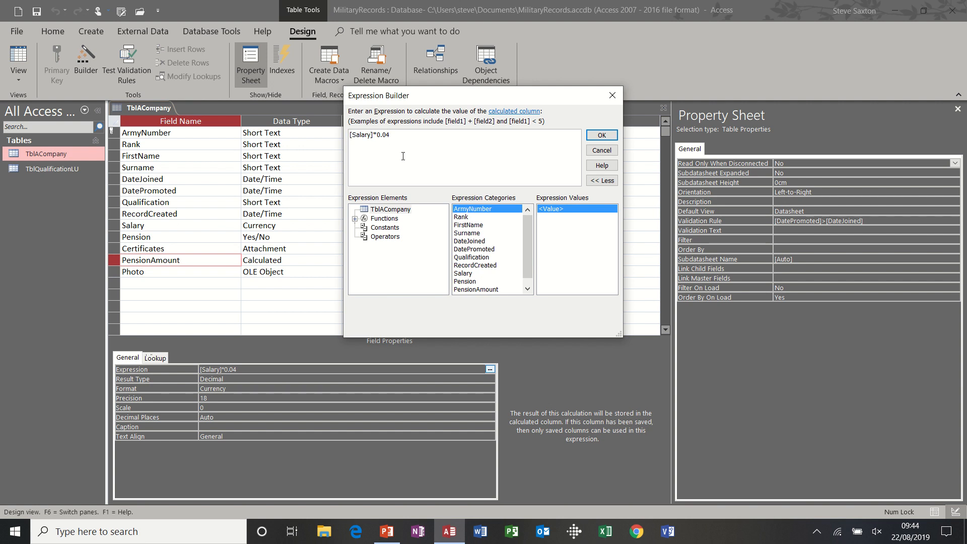
Step: Insert an IIf function before [Salary]*0.04, with [Pension]=true as the condition and the salary calculation as its true part
{"action": "type", "text": "i"}
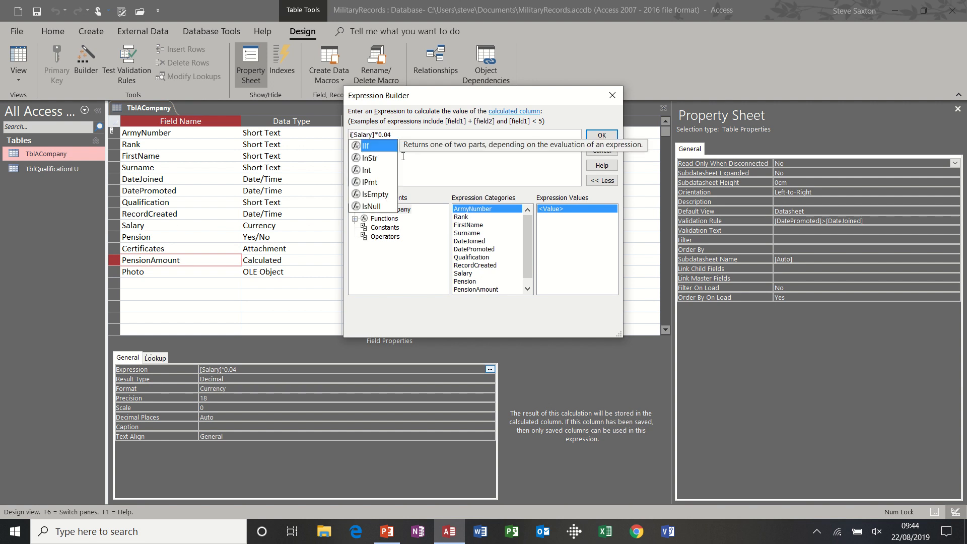
{"action": "type", "text": "if"}
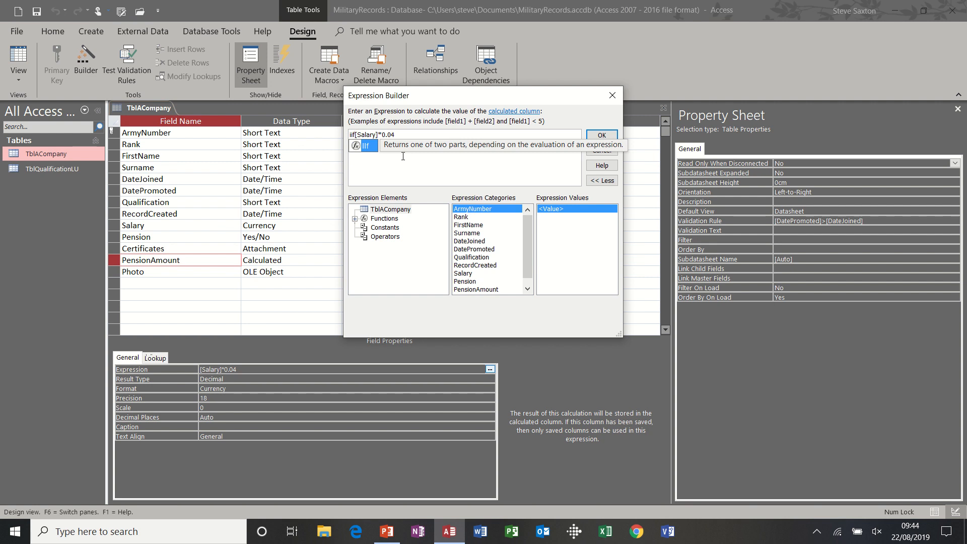
{"action": "type", "text": "("}
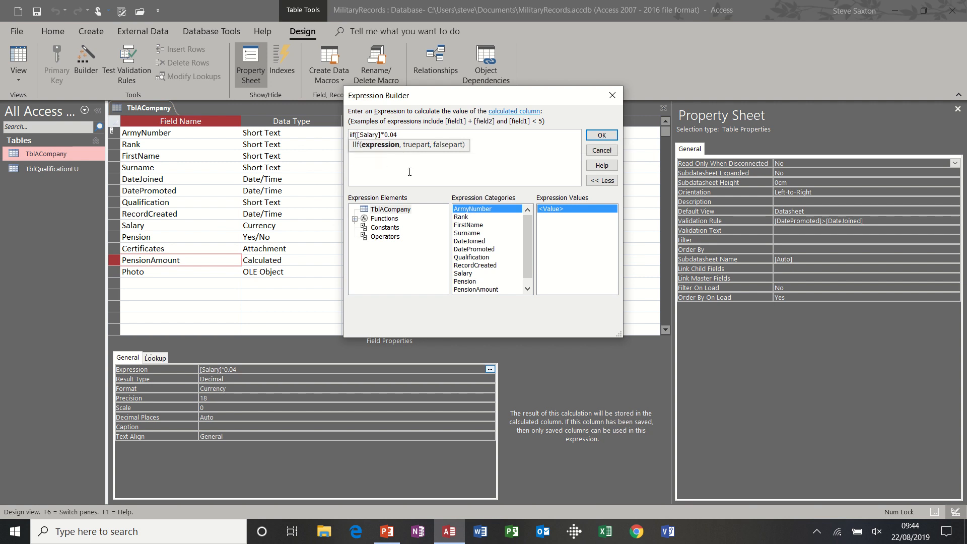
{"action": "left_click", "coordinate": [473, 282]}
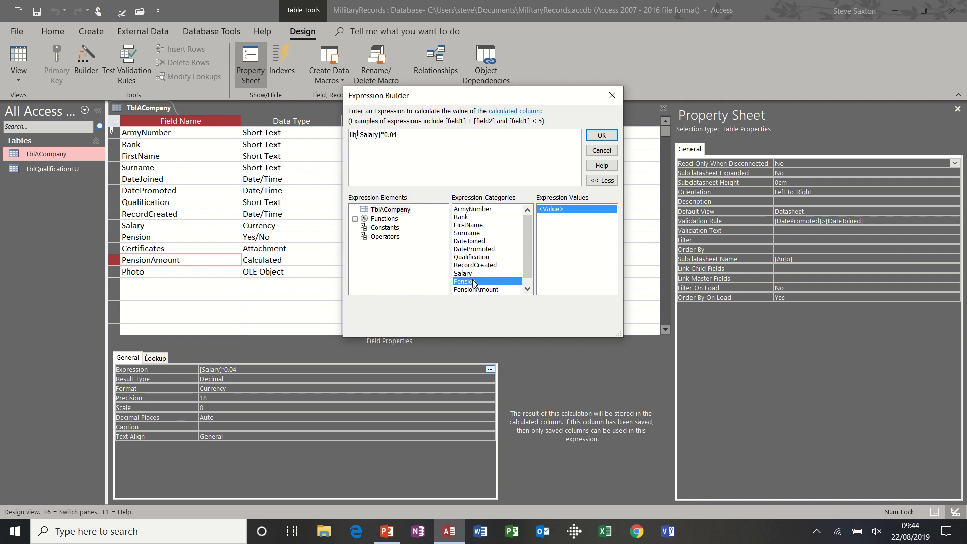
{"action": "double_click", "coordinate": [473, 282]}
{"action": "left_click_drag", "start_coordinate": [411, 137], "coordinate": [388, 138]}
{"action": "type", "text": "="}
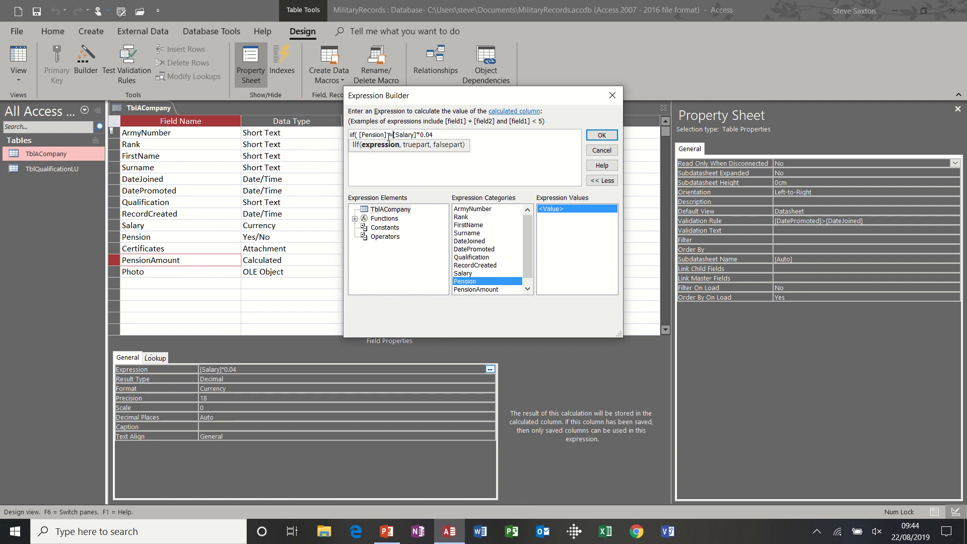
{"action": "type", "text": "t"}
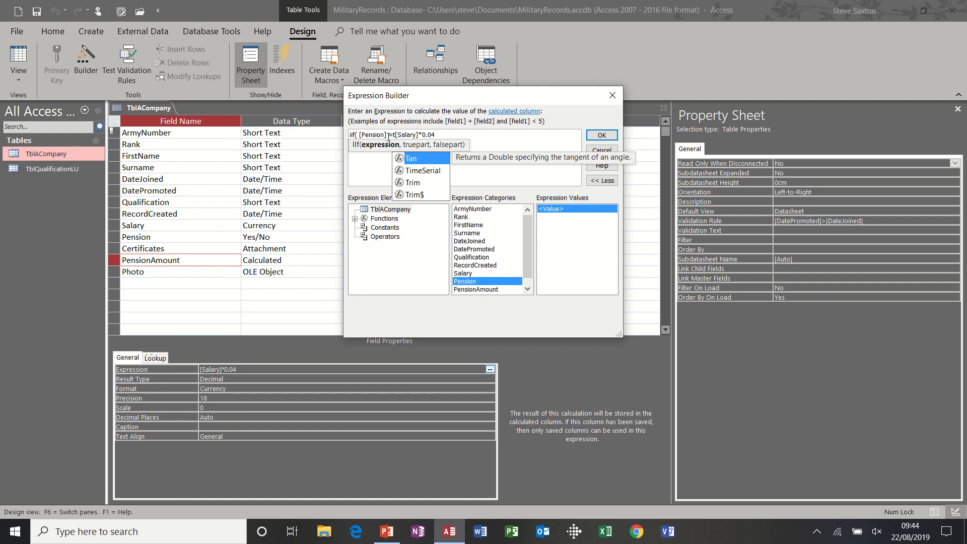
{"action": "type", "text": "rue"}
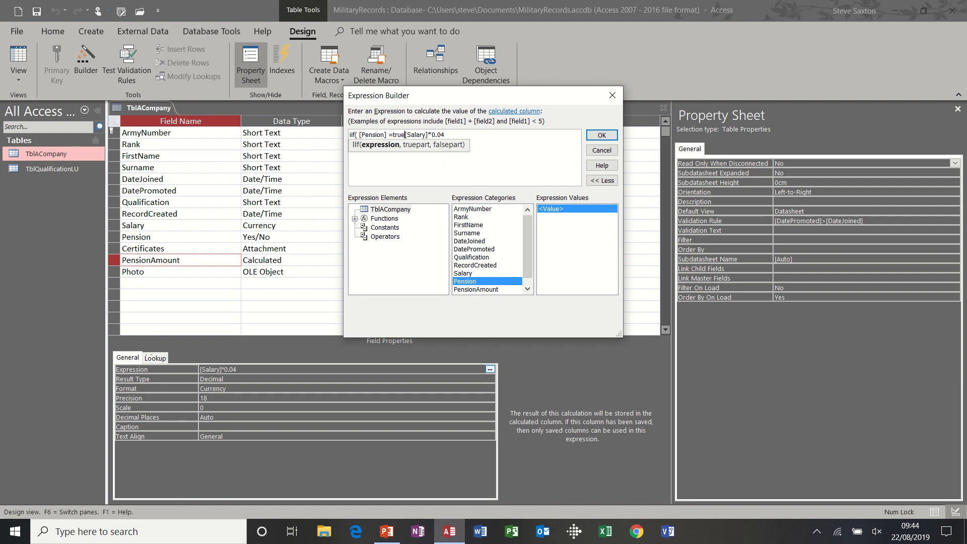
{"action": "type", "text": ","}
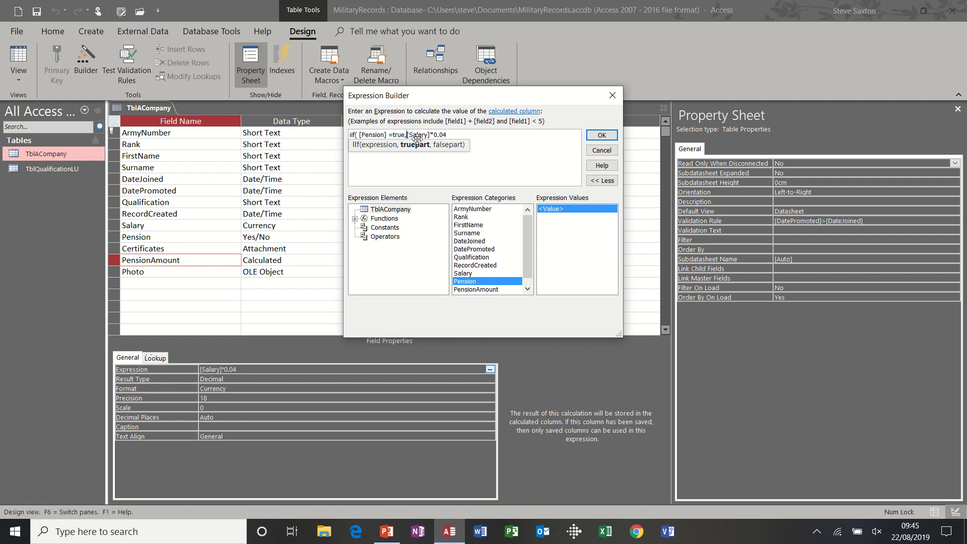
Step: Complete the IIf expression with 0 as its false part, accept it, and save the table before returning to Datasheet view
{"action": "left_click", "coordinate": [452, 135]}
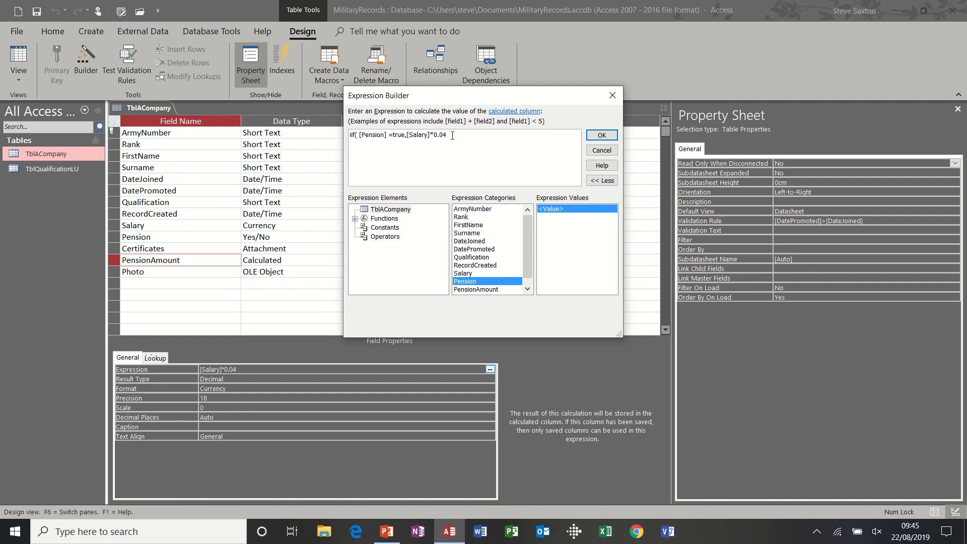
{"action": "type", "text": ","}
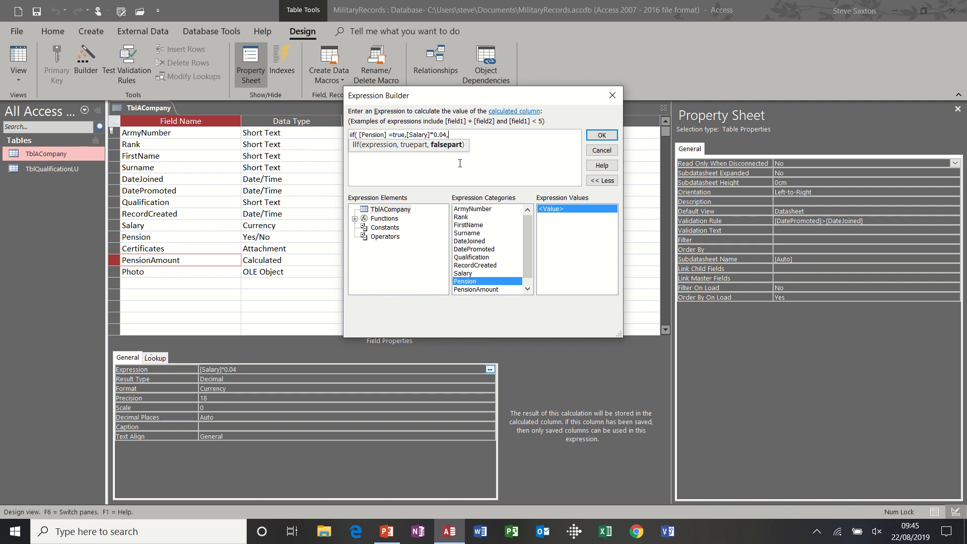
{"action": "type", "text": "0)"}
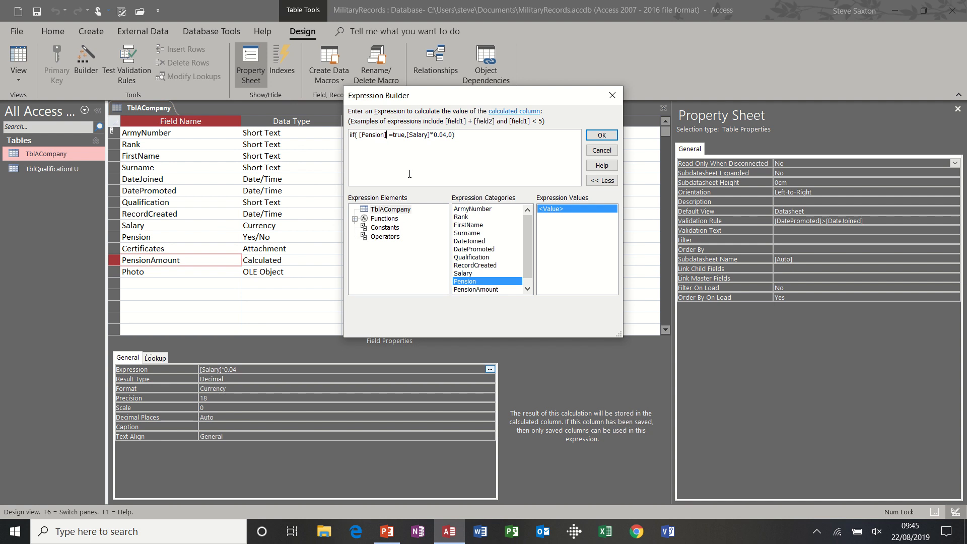
{"action": "key", "text": "BackSpace"}
{"action": "left_click", "coordinate": [600, 135]}
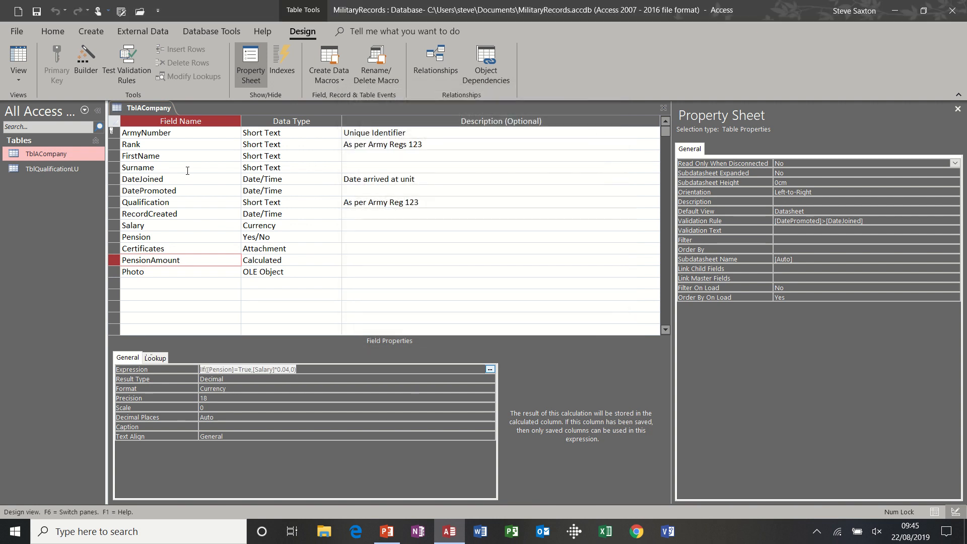
{"action": "left_click", "coordinate": [37, 14]}
{"action": "left_click", "coordinate": [19, 54]}
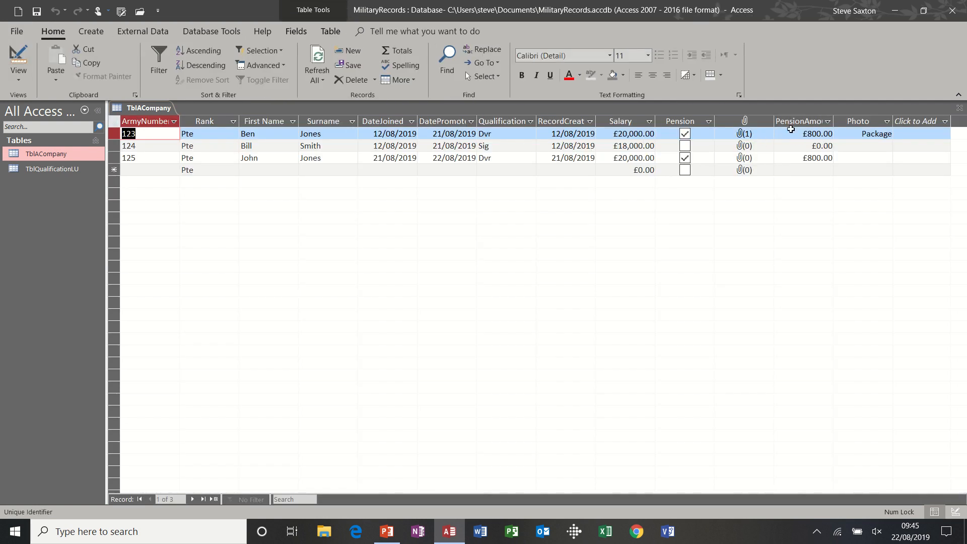
Step: Test the calculation by ticking and unticking Pension for the second record, and review the PensionAmount expression in Design view
{"action": "left_click", "coordinate": [685, 148]}
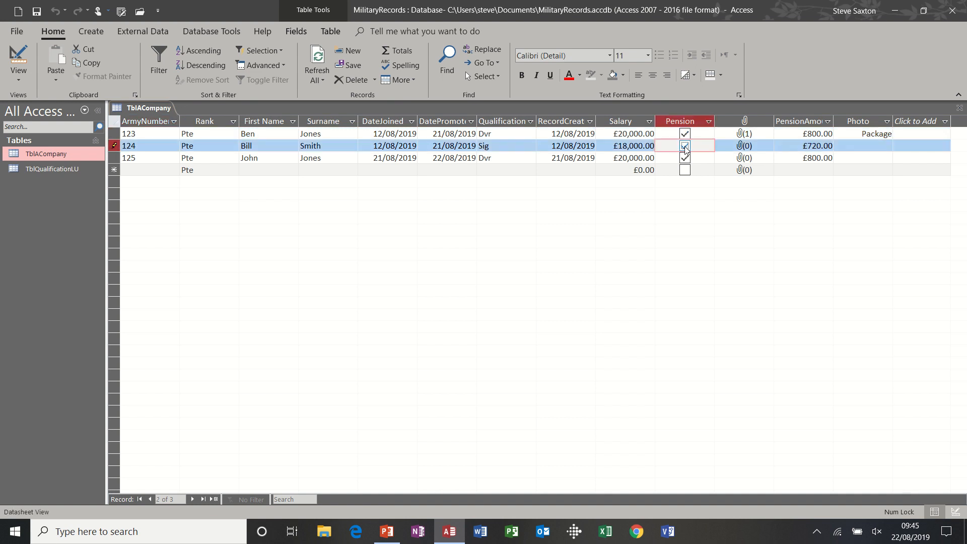
{"action": "left_click", "coordinate": [685, 146]}
{"action": "left_click", "coordinate": [18, 57]}
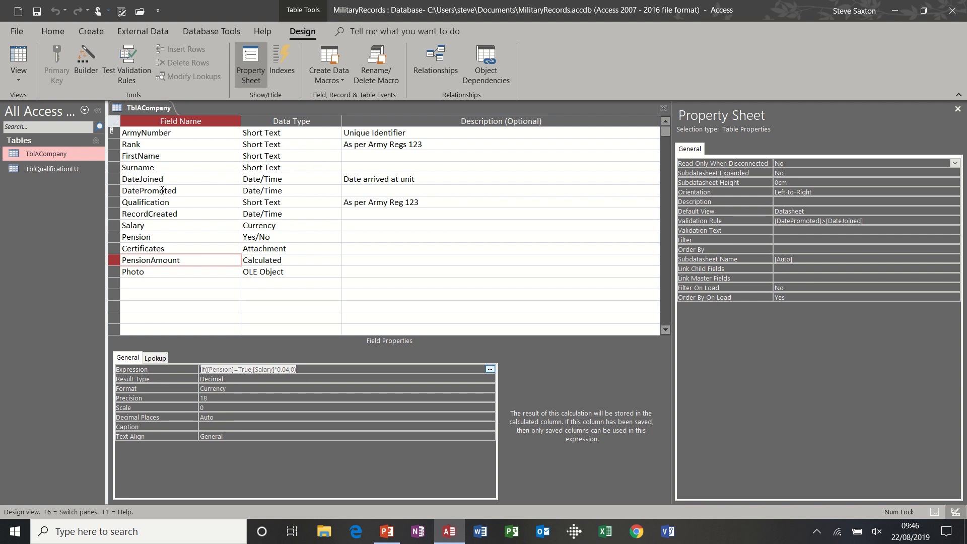
{"action": "left_click", "coordinate": [22, 59]}
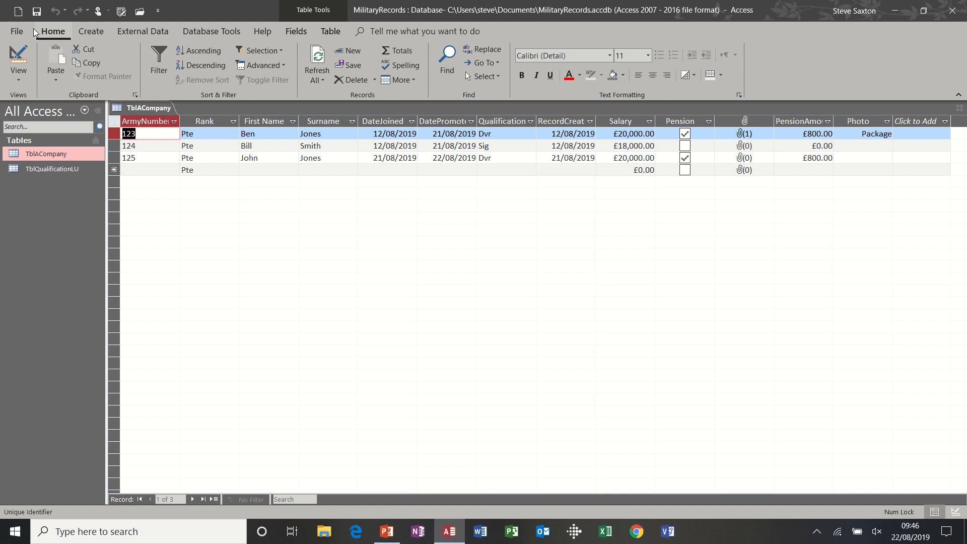
Step: Open the recent CompanyRecords.accdb database and its TblAddressDetails table
{"action": "left_click", "coordinate": [17, 31]}
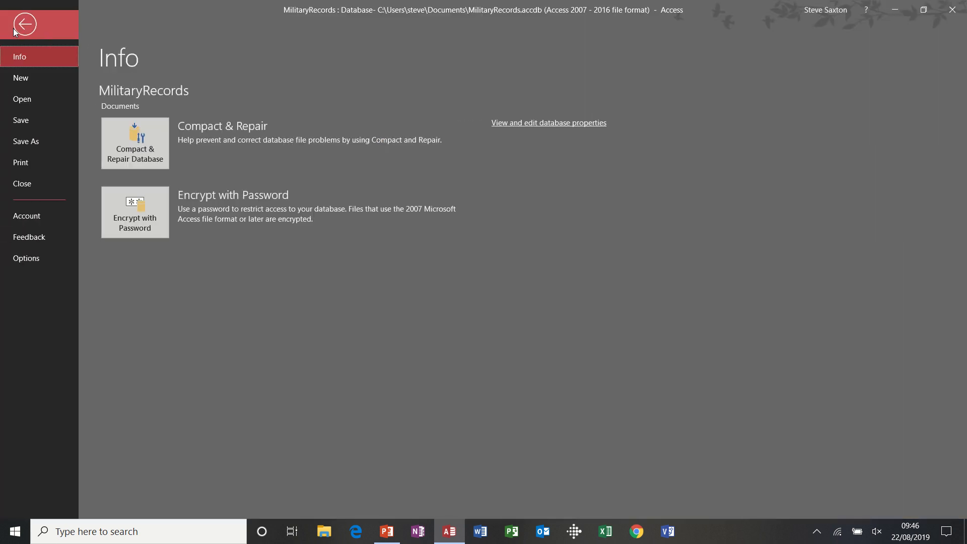
{"action": "left_click", "coordinate": [22, 100]}
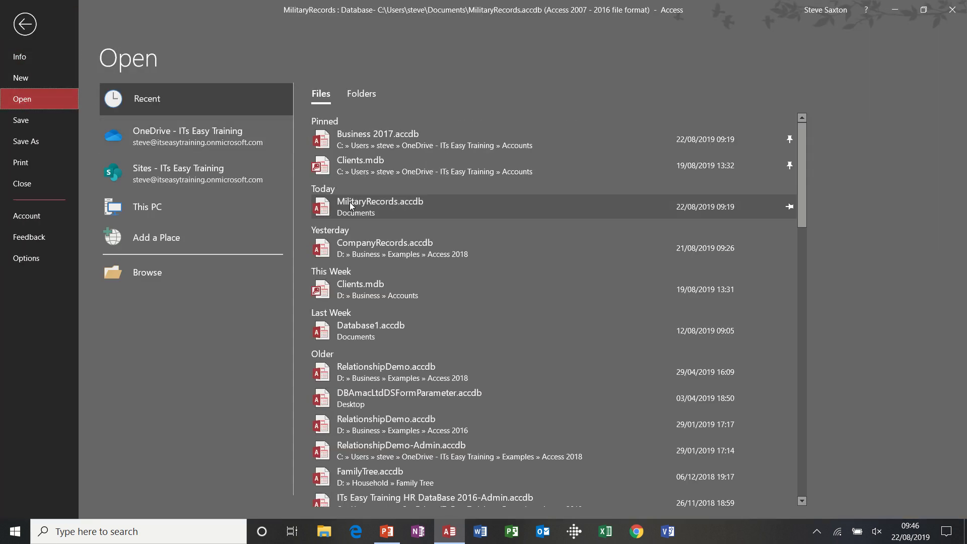
{"action": "left_click", "coordinate": [388, 245]}
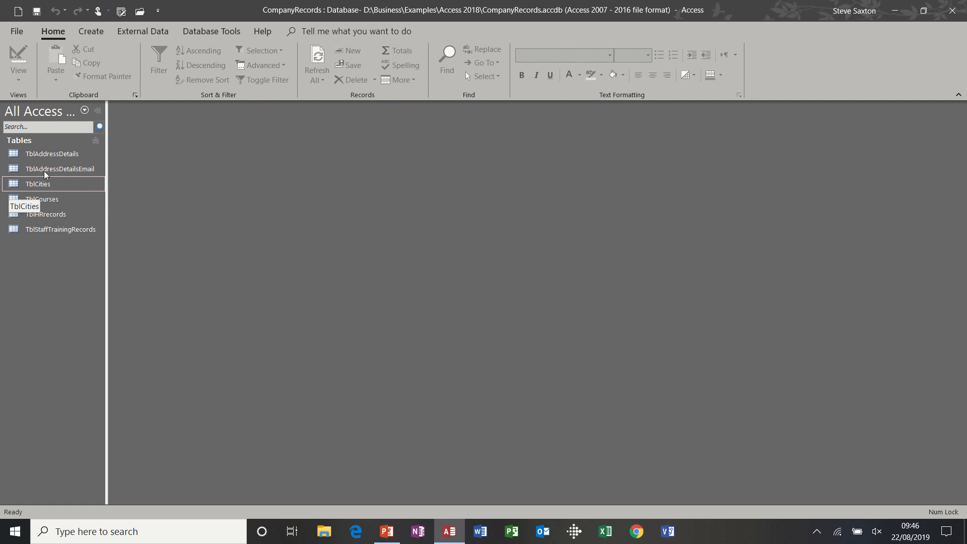
{"action": "double_click", "coordinate": [46, 157]}
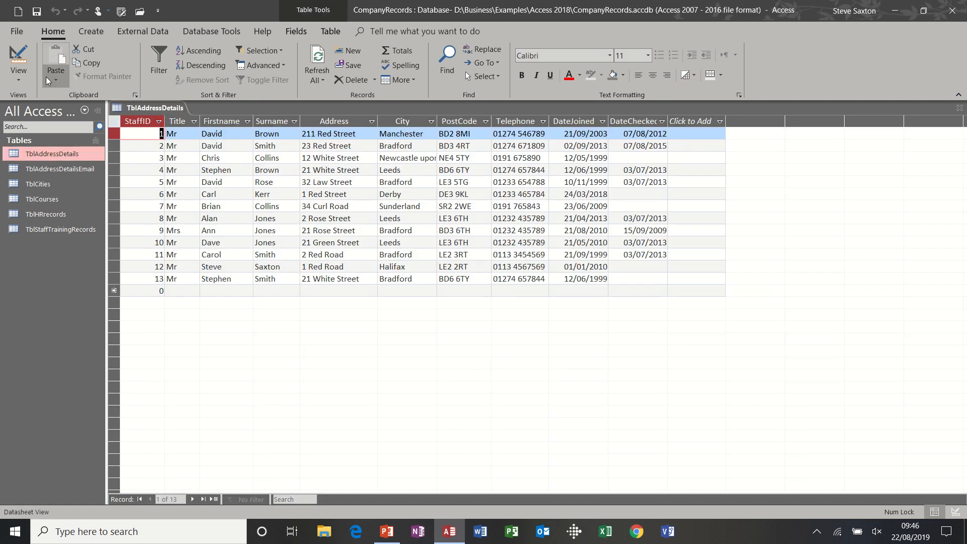
Step: Compare the Input Mask properties of the DateJoined and DateChecked fields in Design view
{"action": "left_click", "coordinate": [19, 55]}
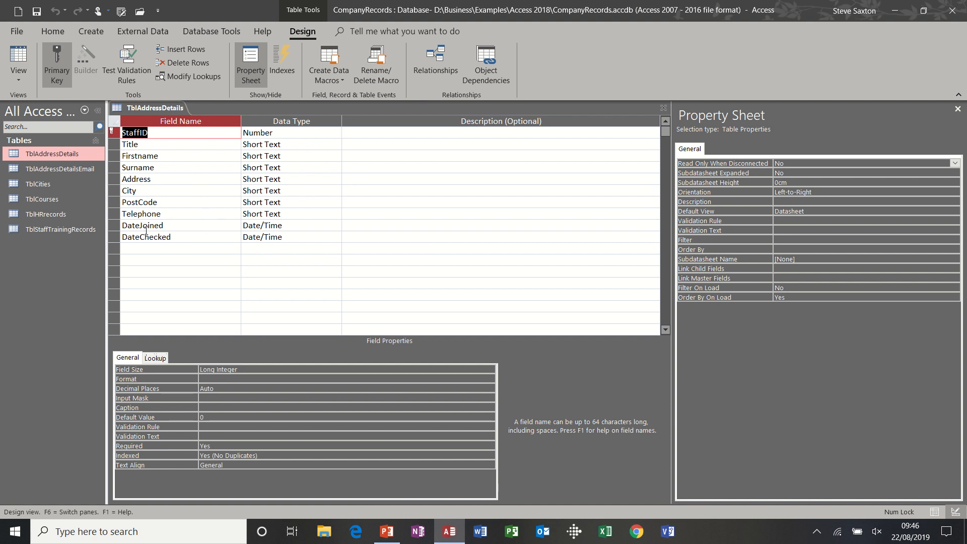
{"action": "left_click", "coordinate": [300, 223]}
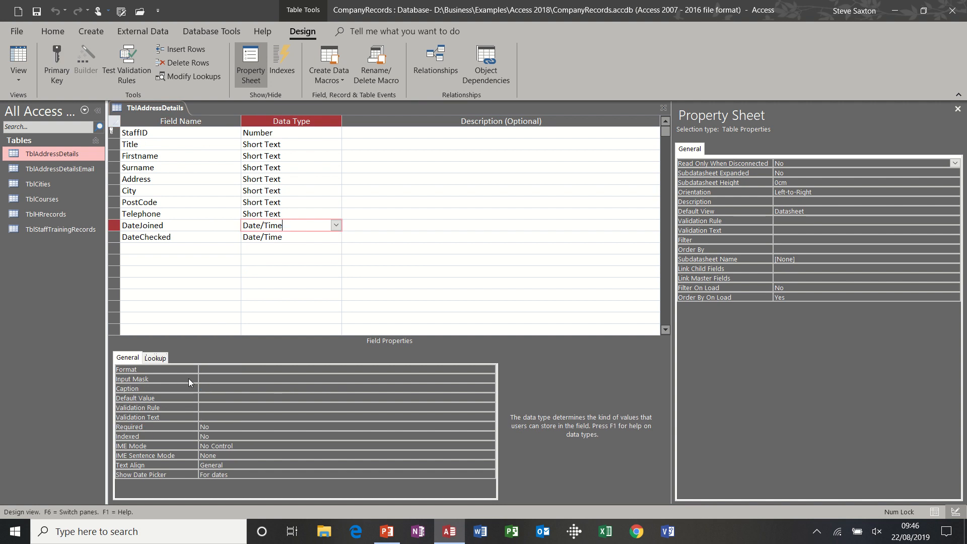
{"action": "left_click", "coordinate": [216, 379]}
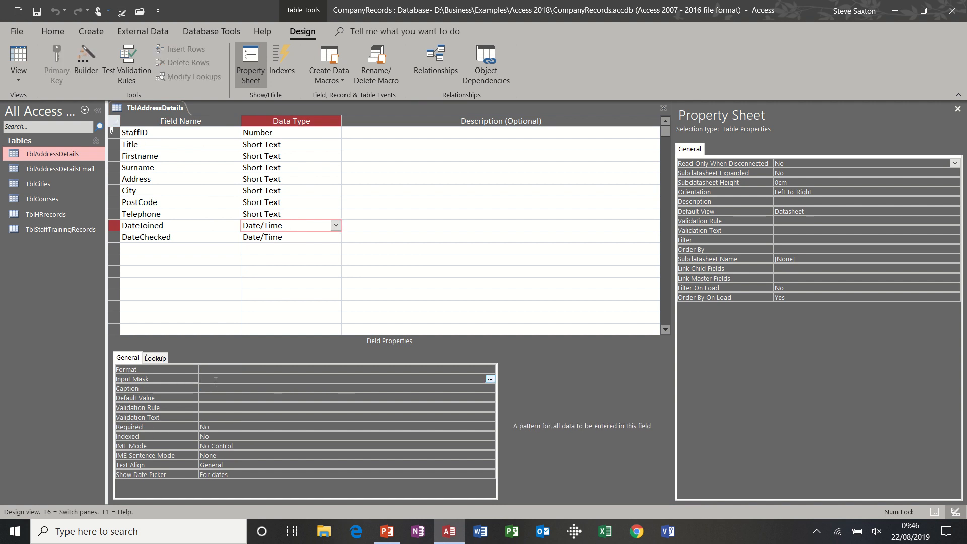
{"action": "left_click", "coordinate": [191, 240]}
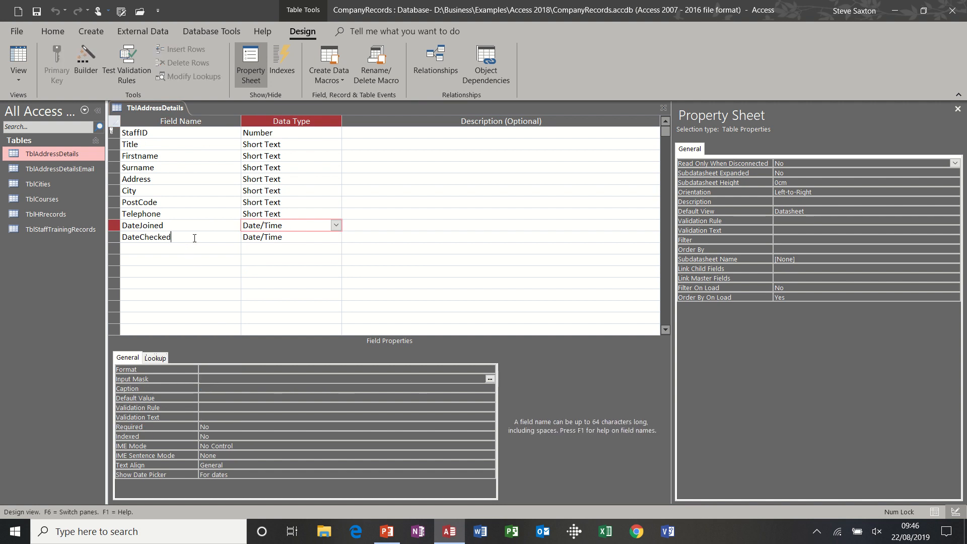
{"action": "left_click", "coordinate": [252, 379]}
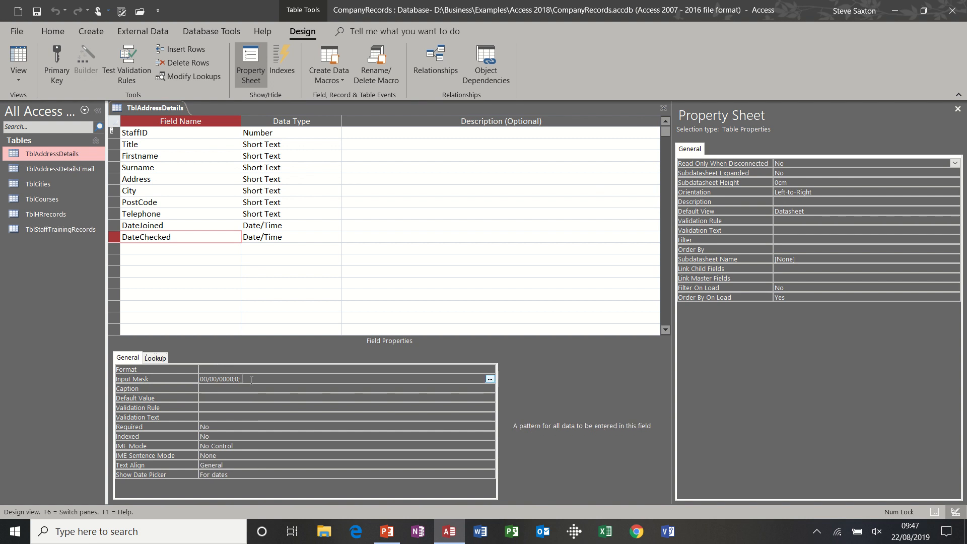
{"action": "left_click", "coordinate": [195, 228]}
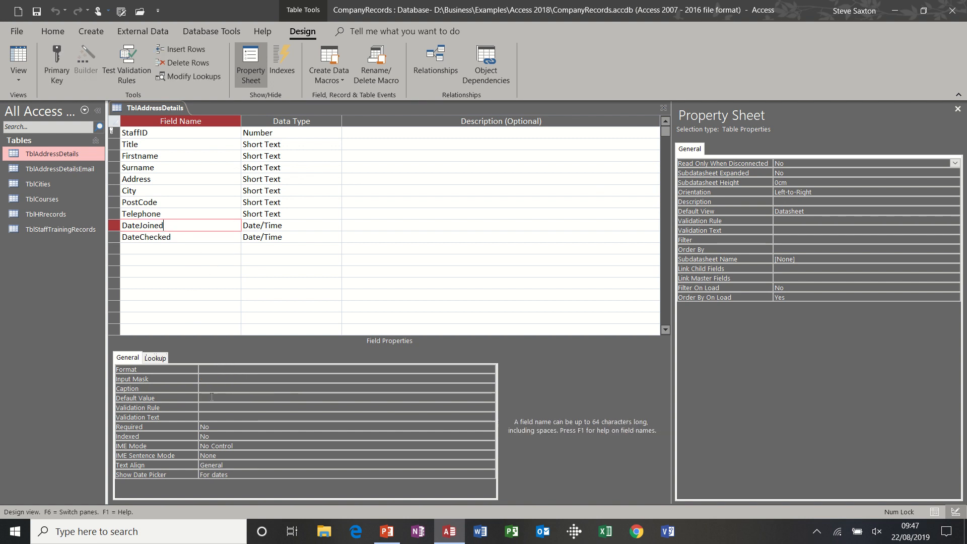
{"action": "left_click", "coordinate": [204, 378]}
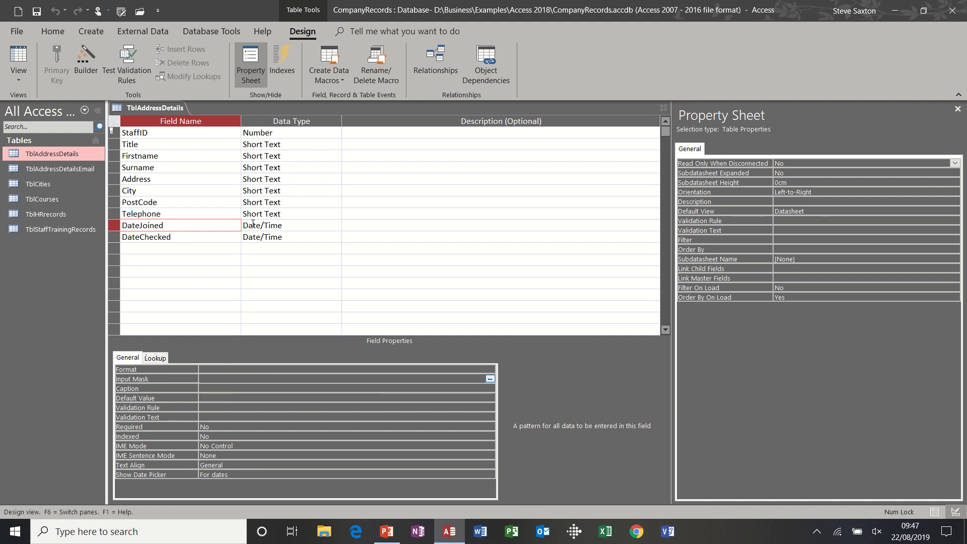
Step: Compare how the DateJoined and DateChecked cells accept dates in Datasheet view, including an empty cell in each column
{"action": "left_click", "coordinate": [27, 58]}
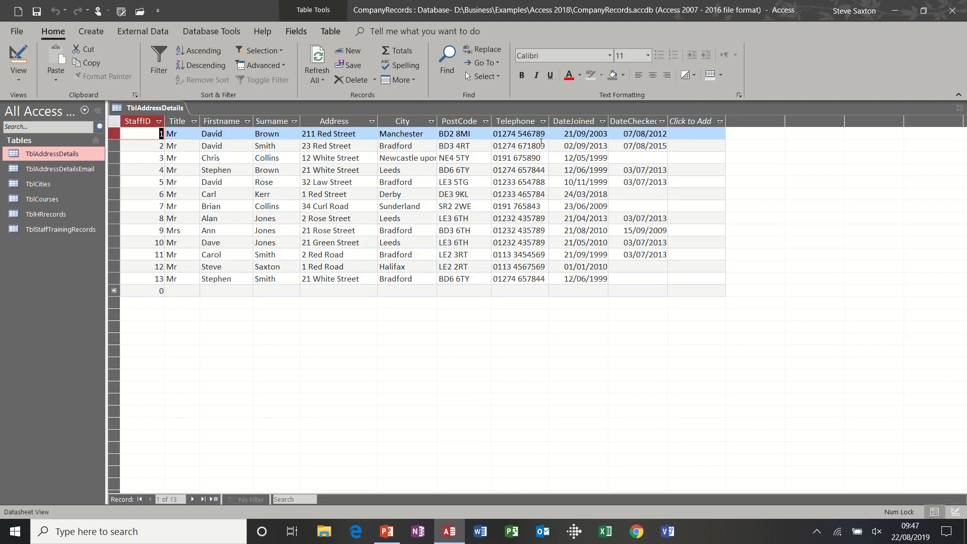
{"action": "left_click", "coordinate": [624, 157]}
{"action": "left_click", "coordinate": [586, 161]}
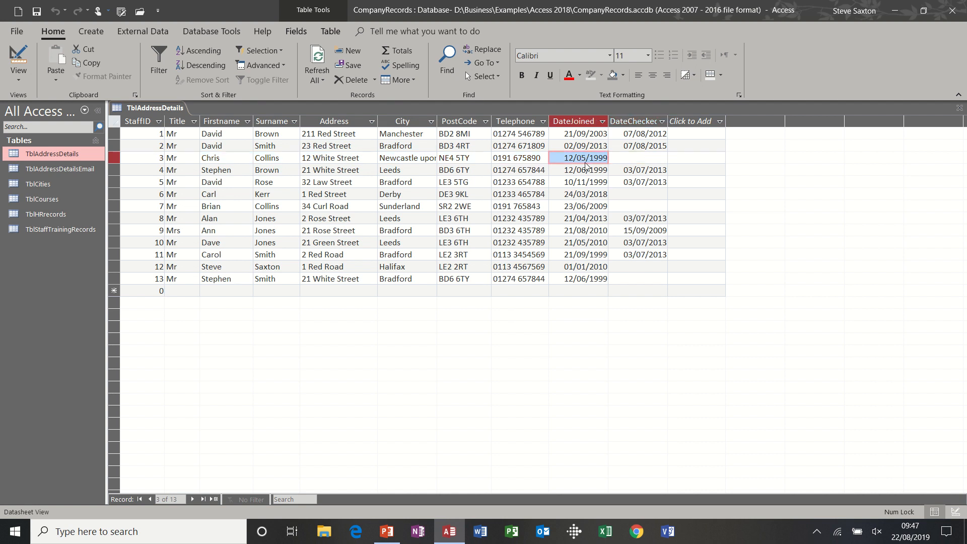
{"action": "left_click", "coordinate": [586, 171]}
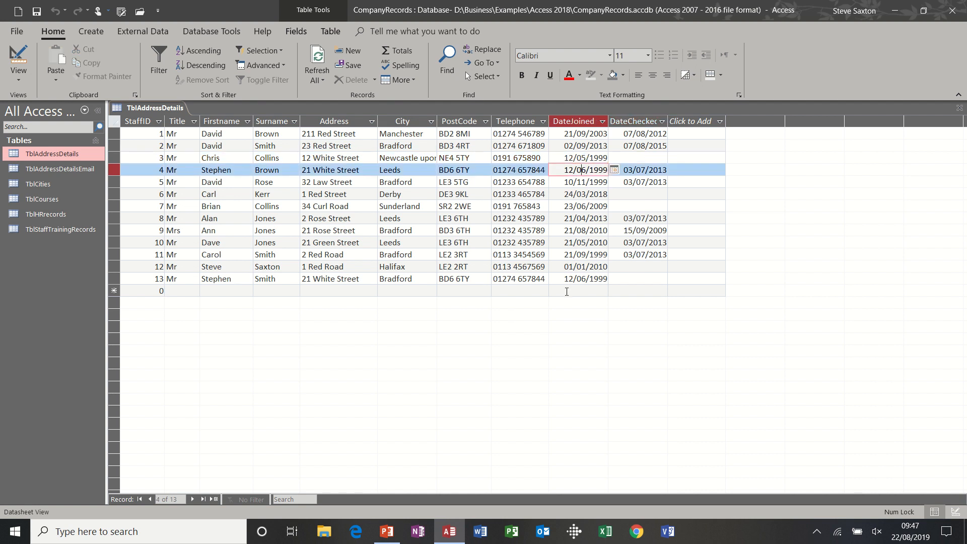
{"action": "left_click", "coordinate": [583, 291]}
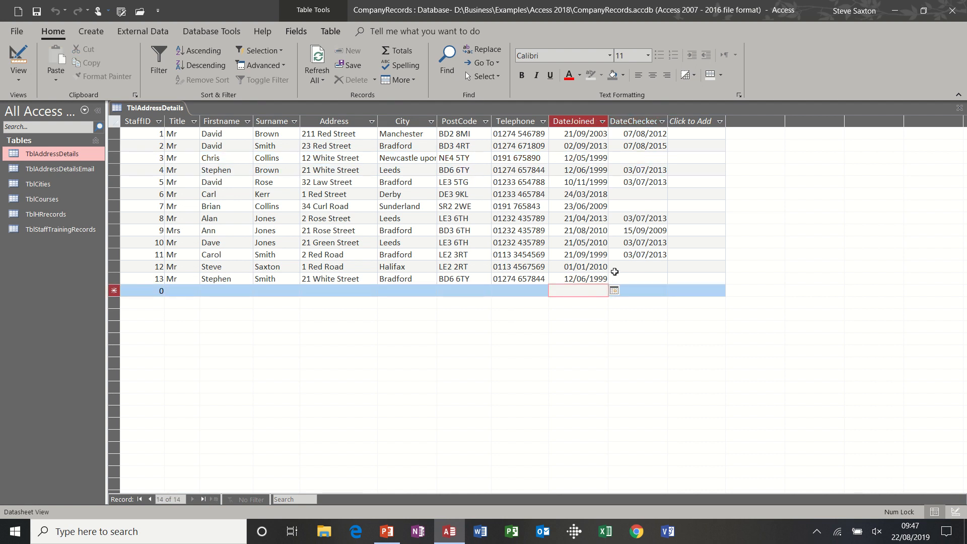
{"action": "left_click", "coordinate": [632, 268]}
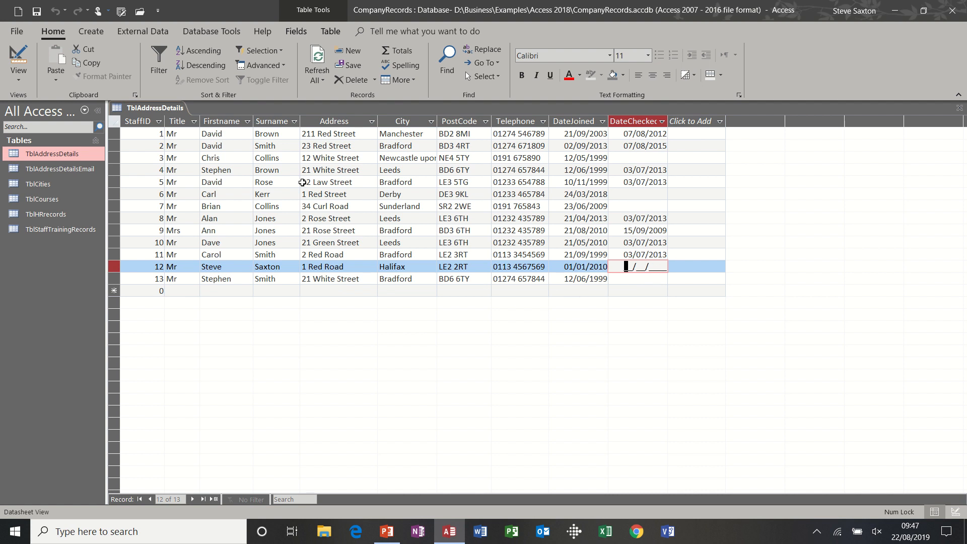
Step: Move the Surname column in front of Firstname in Datasheet view
{"action": "left_click", "coordinate": [276, 158]}
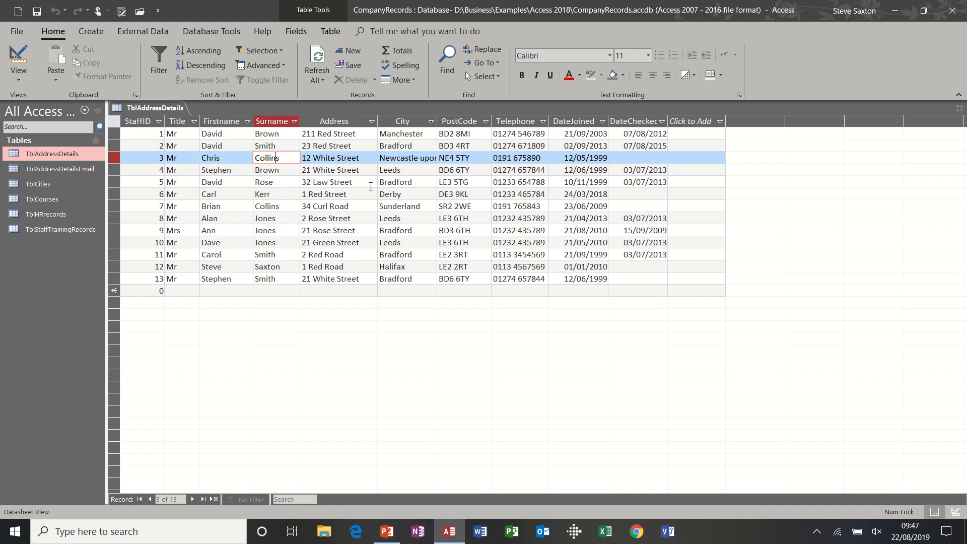
{"action": "left_click", "coordinate": [340, 123]}
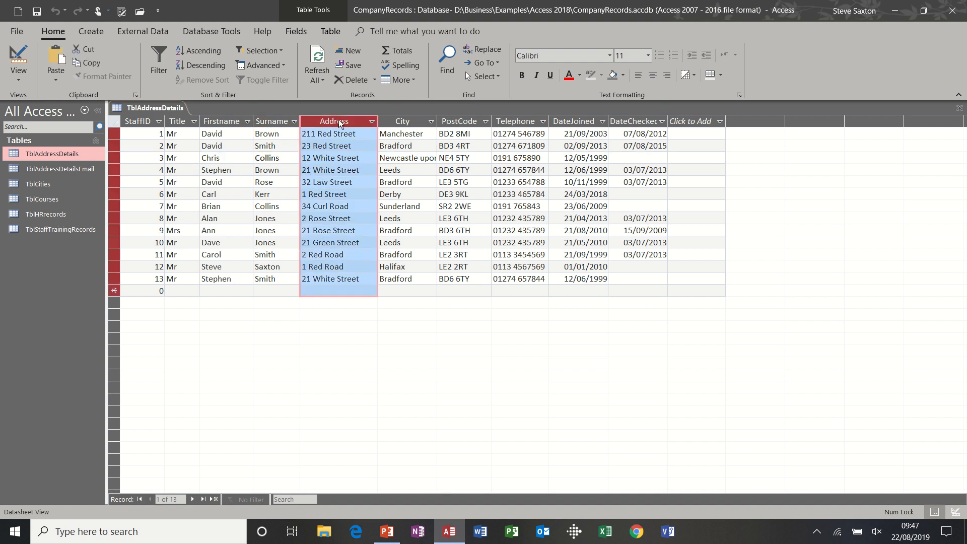
{"action": "left_click_drag", "start_coordinate": [340, 123], "coordinate": [363, 129]}
{"action": "left_click", "coordinate": [272, 122]}
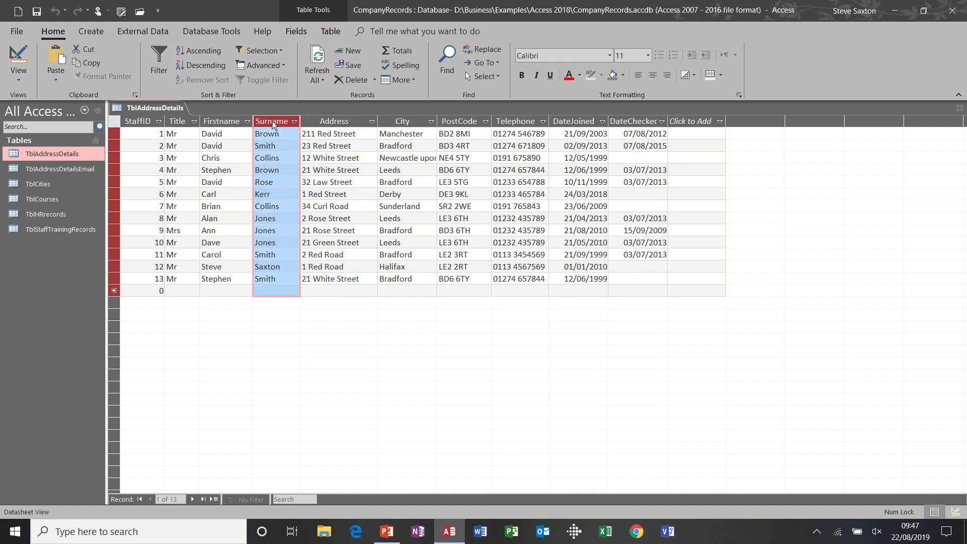
{"action": "left_click_drag", "start_coordinate": [272, 122], "coordinate": [206, 124]}
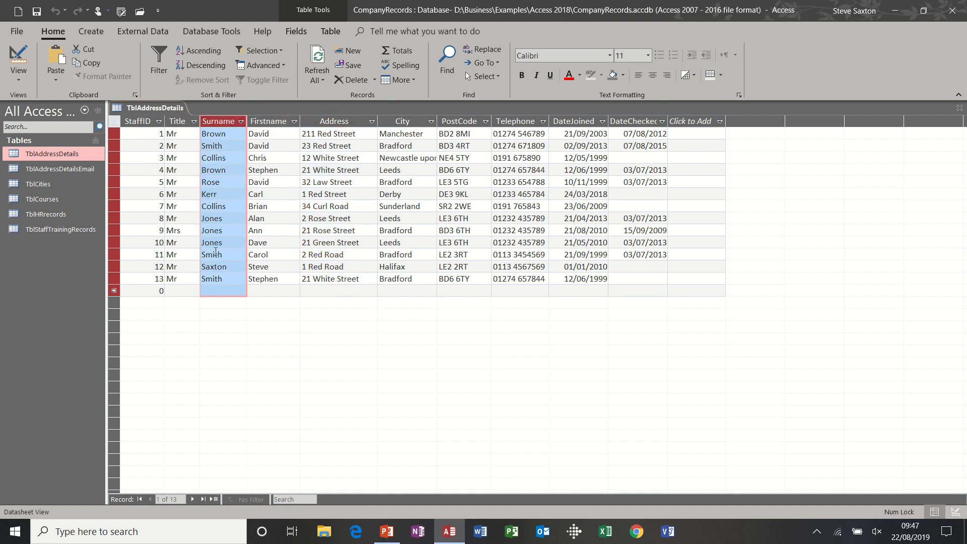
{"action": "left_click", "coordinate": [267, 136]}
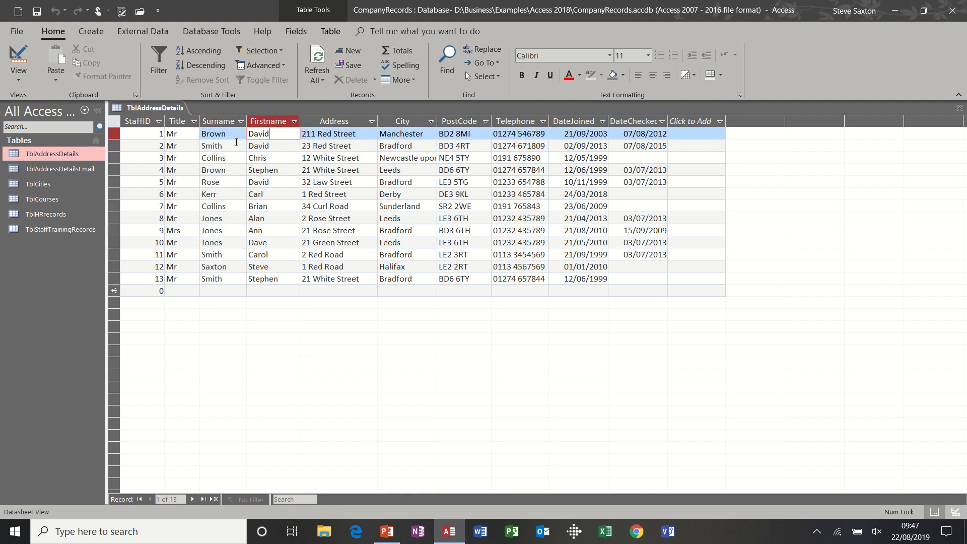
Step: Compare the field order between Design and Datasheet views, and move the Surname field above Firstname in Design view
{"action": "left_click", "coordinate": [18, 51]}
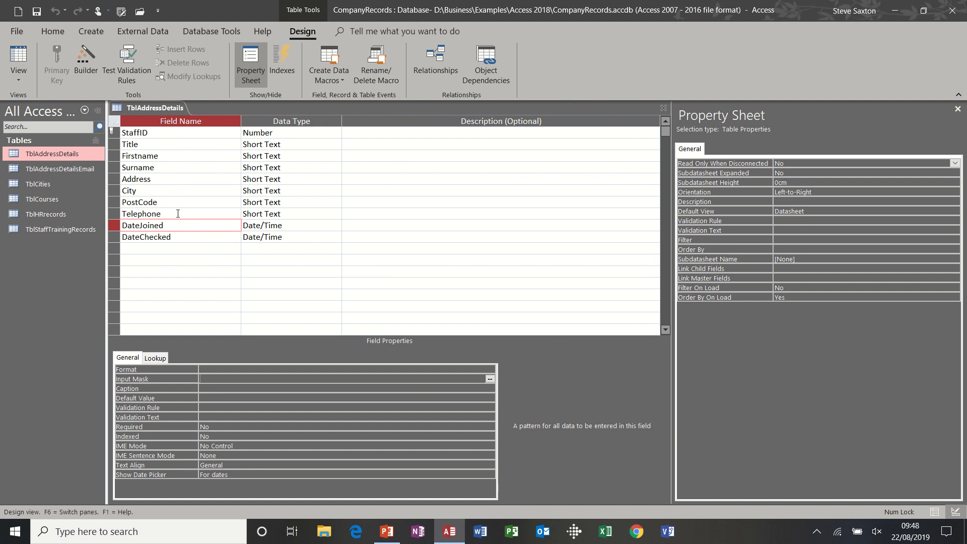
{"action": "left_click", "coordinate": [23, 51]}
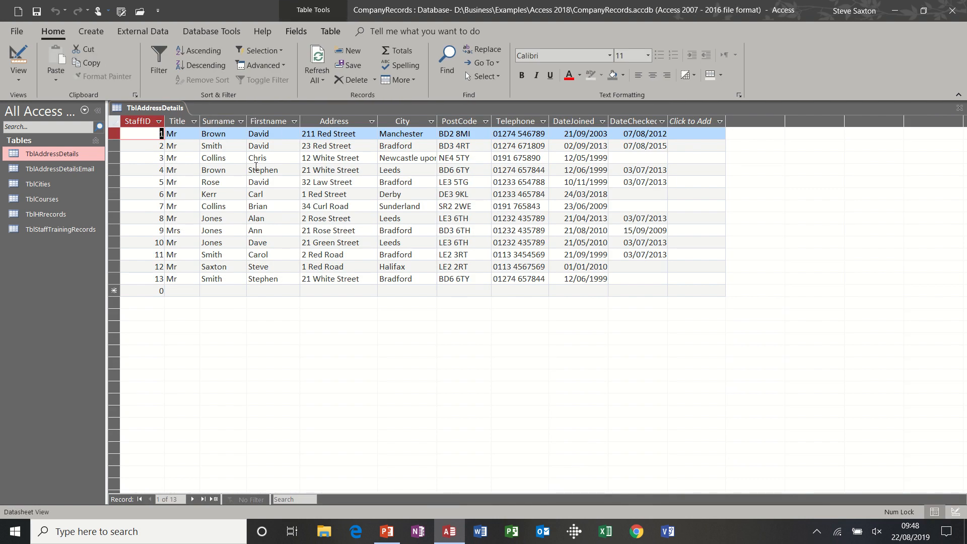
{"action": "left_click", "coordinate": [18, 57]}
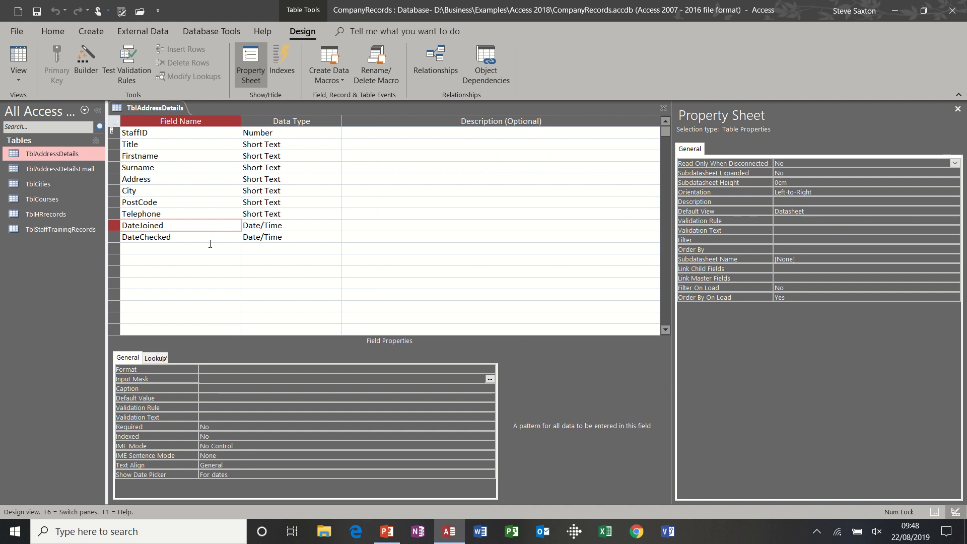
{"action": "left_click", "coordinate": [112, 167]}
{"action": "left_click_drag", "start_coordinate": [112, 166], "coordinate": [145, 159]}
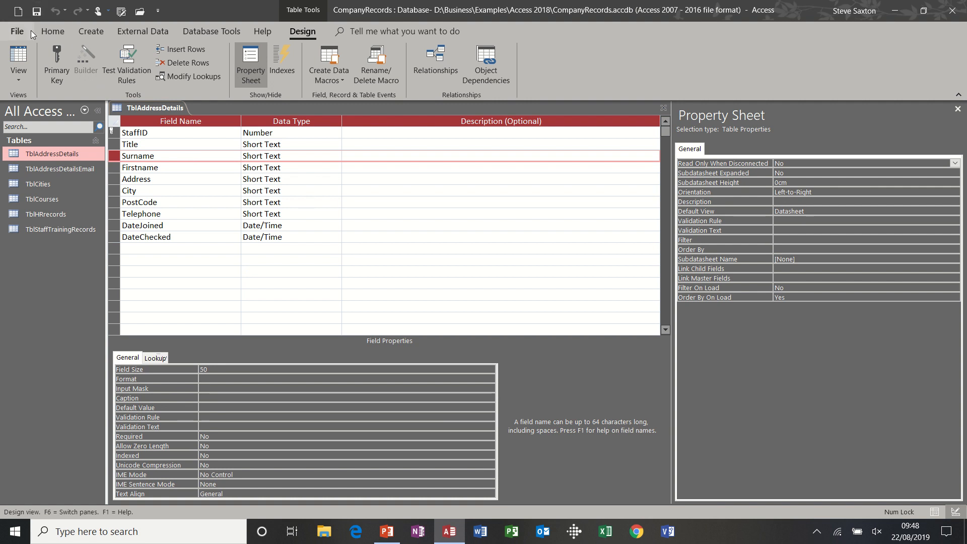
Step: Return to Datasheet view and move the Surname column back after Firstname
{"action": "left_click", "coordinate": [24, 57]}
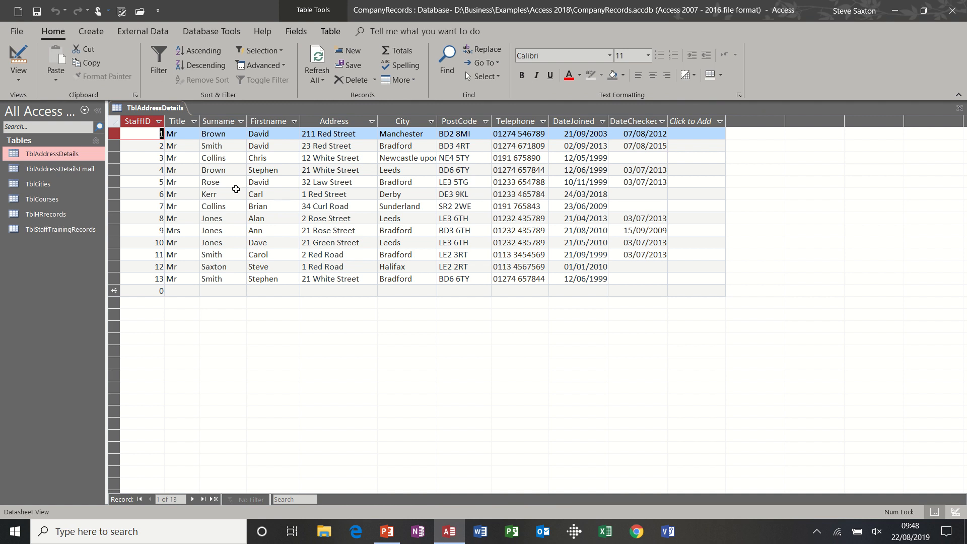
{"action": "left_click", "coordinate": [220, 121]}
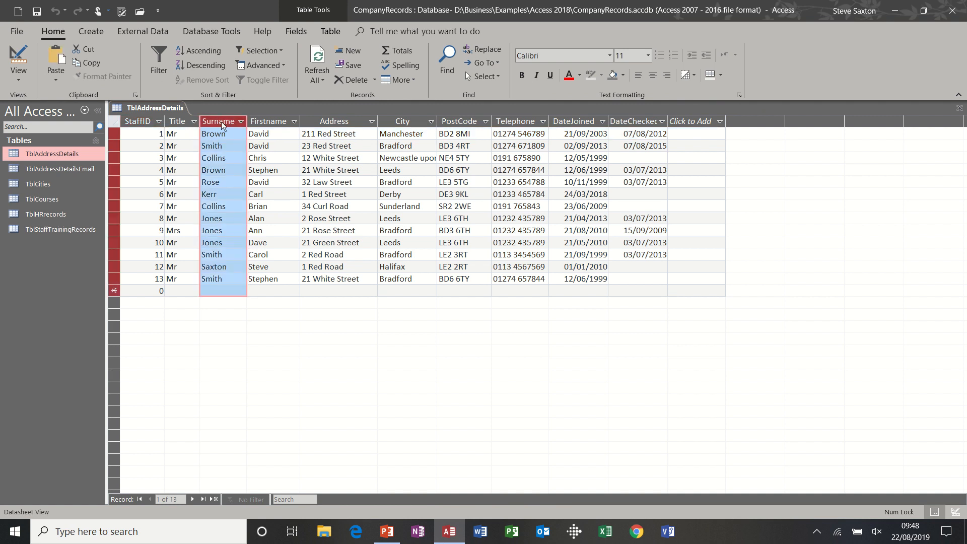
{"action": "left_click_drag", "start_coordinate": [221, 122], "coordinate": [304, 129]}
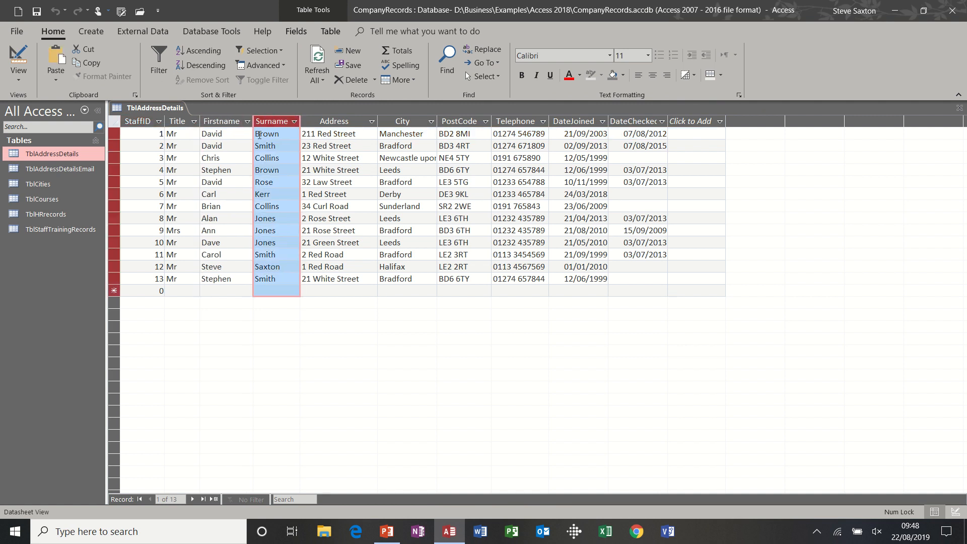
Step: Move the Firstname field above Surname in Design view, and save the table while returning to Datasheet view
{"action": "left_click", "coordinate": [18, 58]}
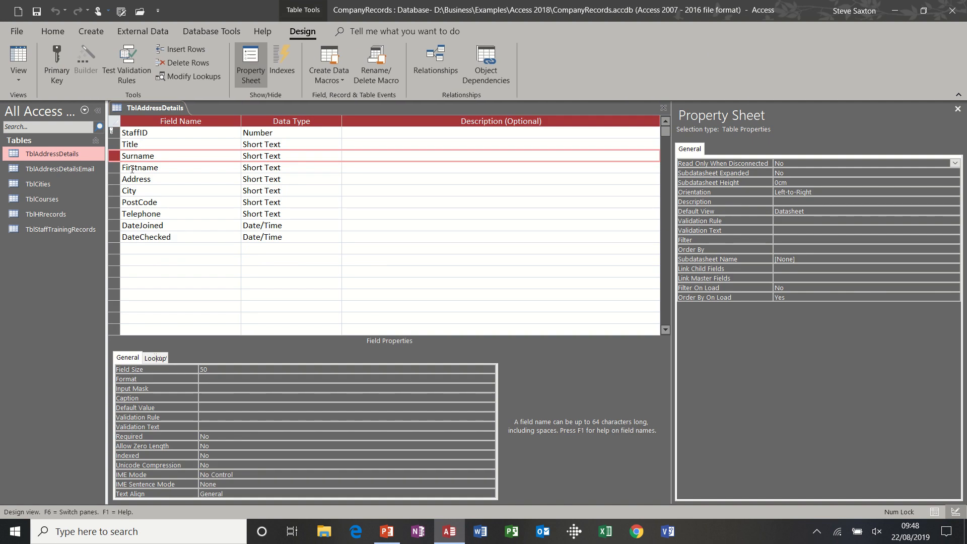
{"action": "left_click", "coordinate": [113, 167]}
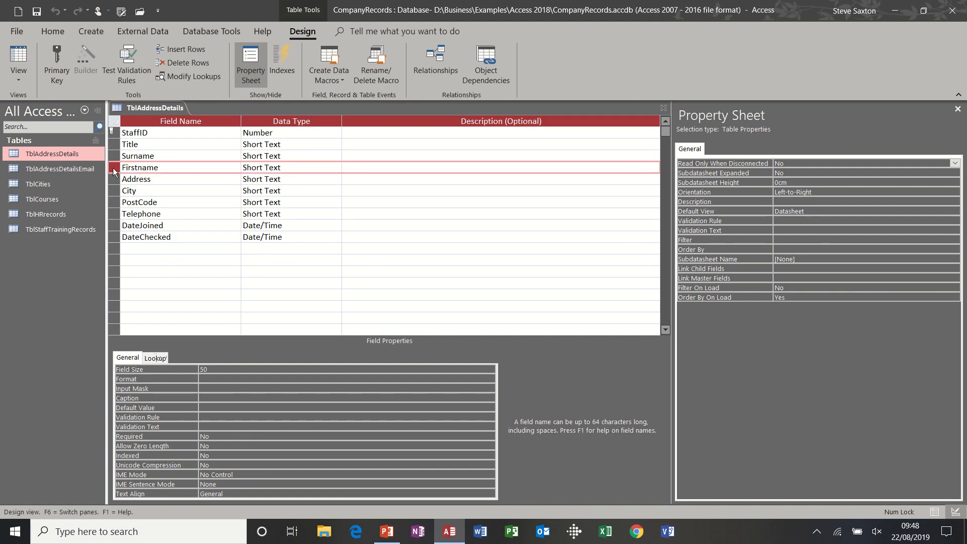
{"action": "left_click_drag", "start_coordinate": [116, 177], "coordinate": [116, 153]}
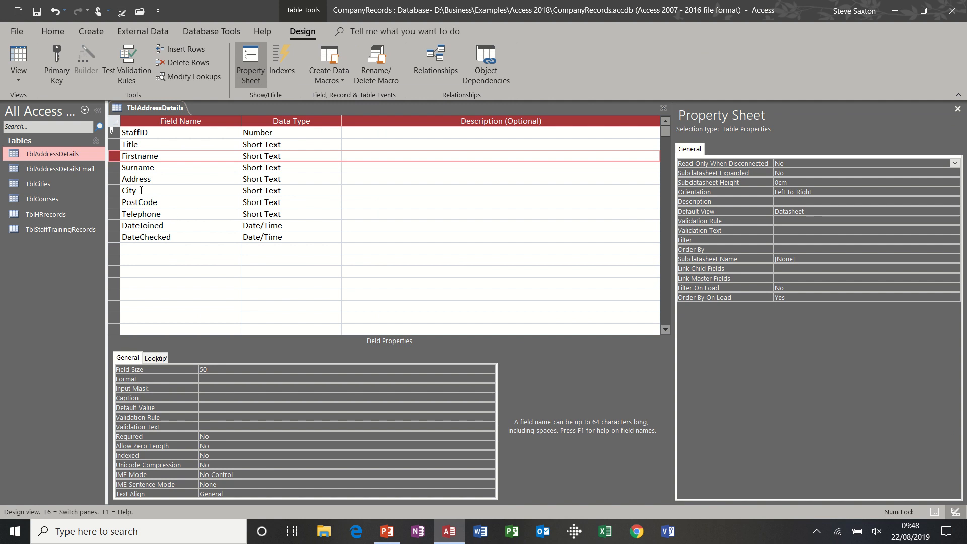
{"action": "left_click", "coordinate": [19, 60]}
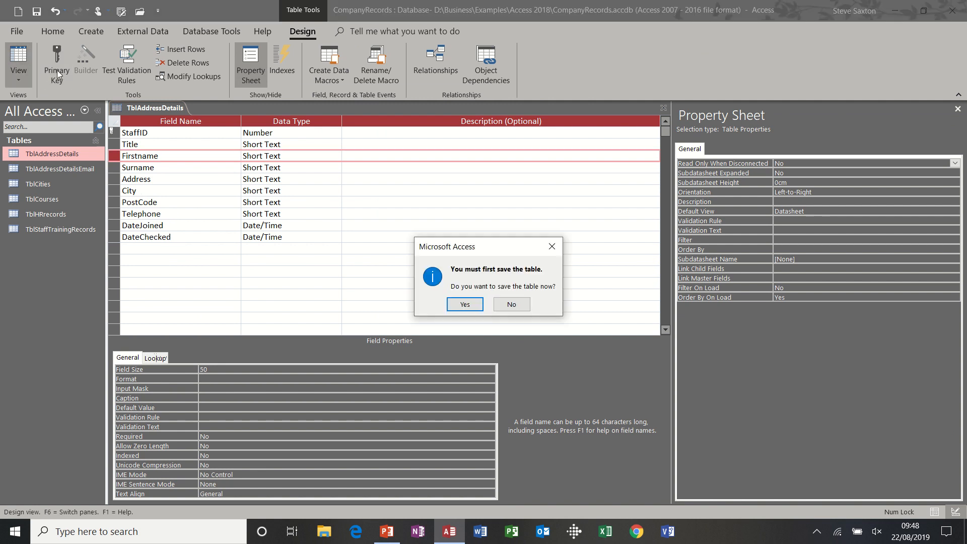
{"action": "left_click", "coordinate": [462, 306]}
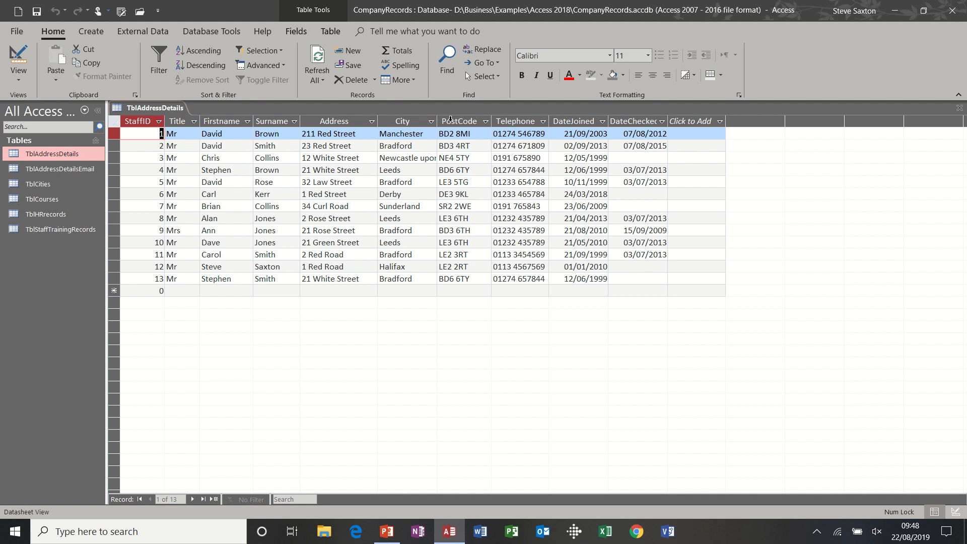
Step: Insert a blank field row above PostCode in the table's Design view
{"action": "left_click", "coordinate": [706, 123]}
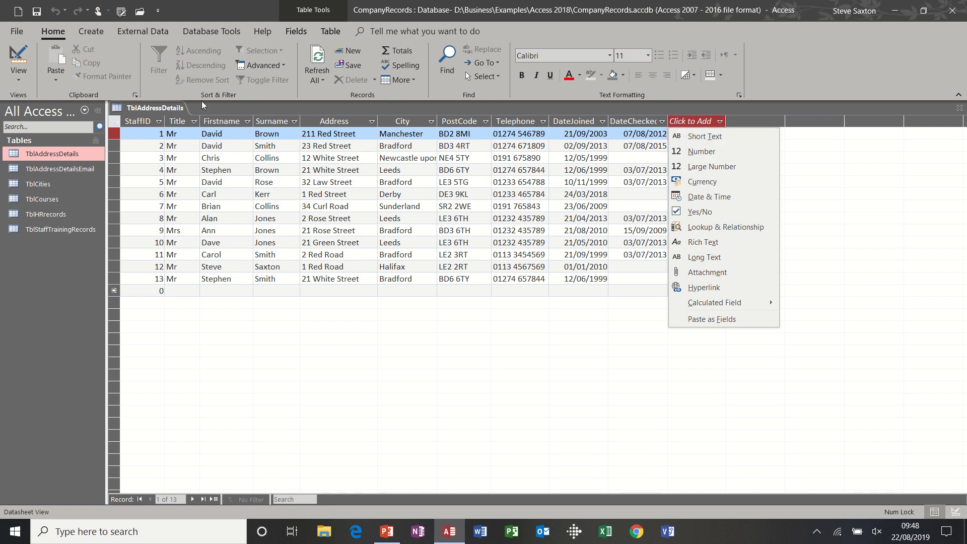
{"action": "left_click", "coordinate": [16, 52]}
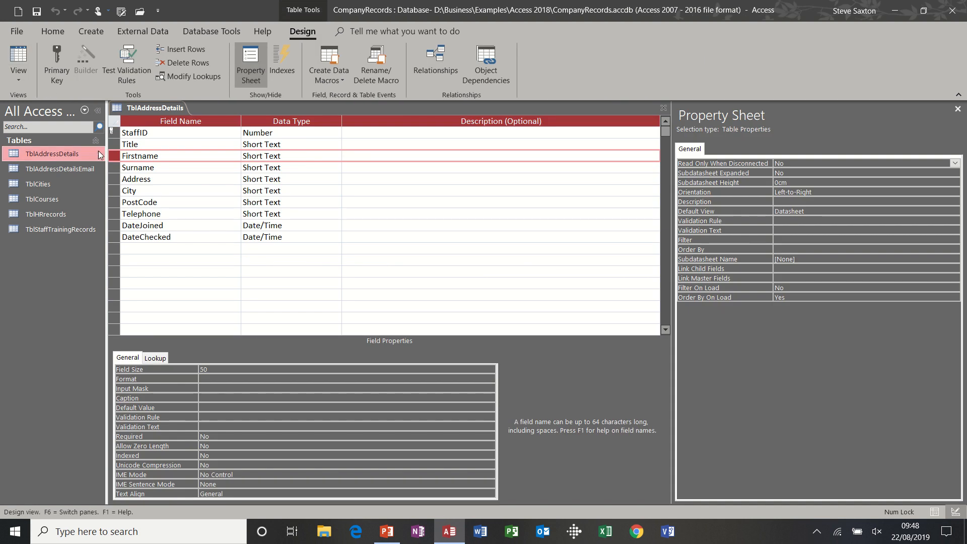
{"action": "left_click", "coordinate": [115, 202]}
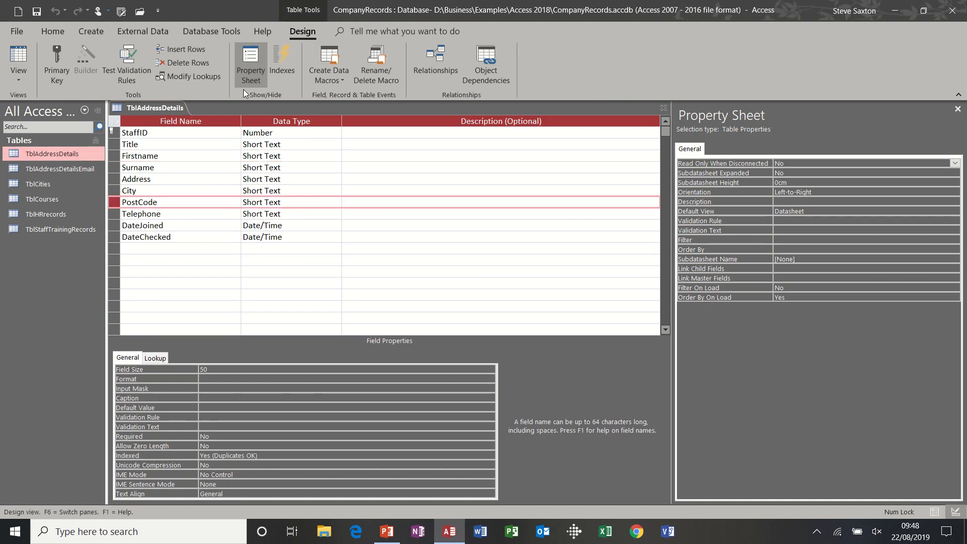
{"action": "left_click", "coordinate": [197, 48]}
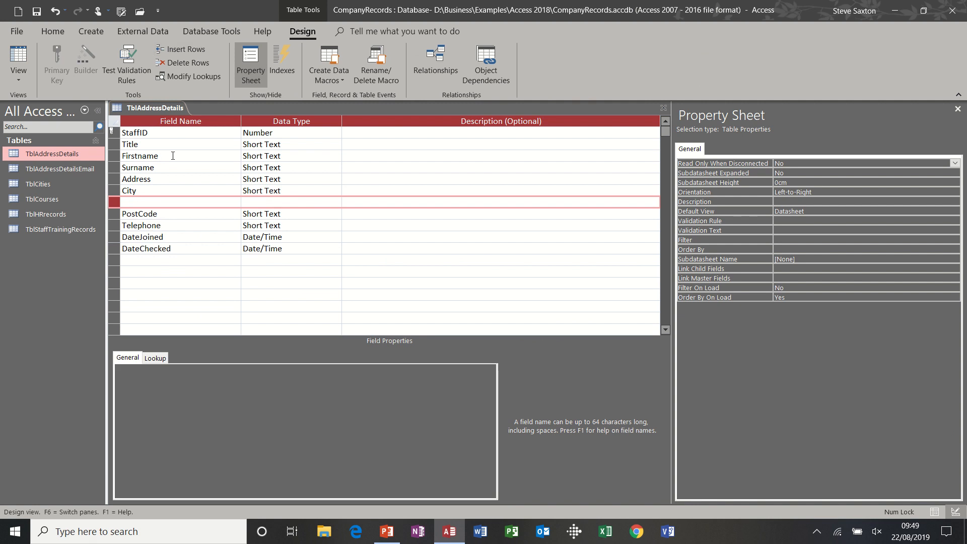
Step: Name the blank field County with the Short Text data type, and save the table before returning to Datasheet view
{"action": "left_click", "coordinate": [162, 202]}
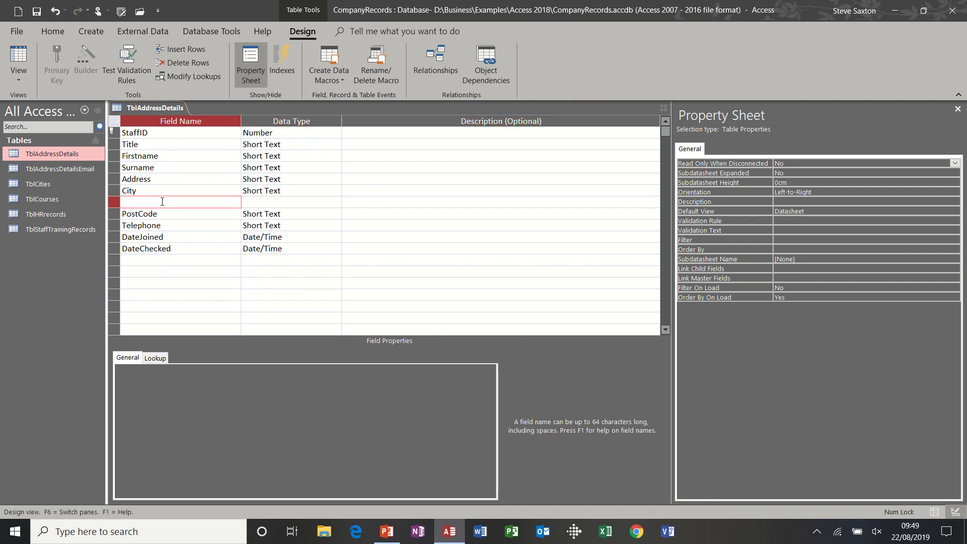
{"action": "type", "text": "County"}
{"action": "left_click", "coordinate": [258, 200]}
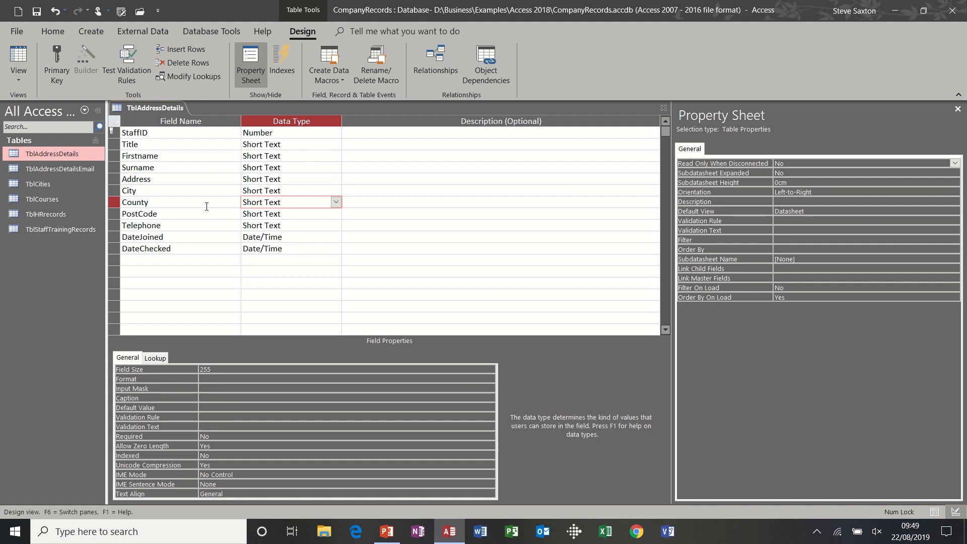
{"action": "left_click", "coordinate": [36, 10]}
{"action": "left_click", "coordinate": [19, 56]}
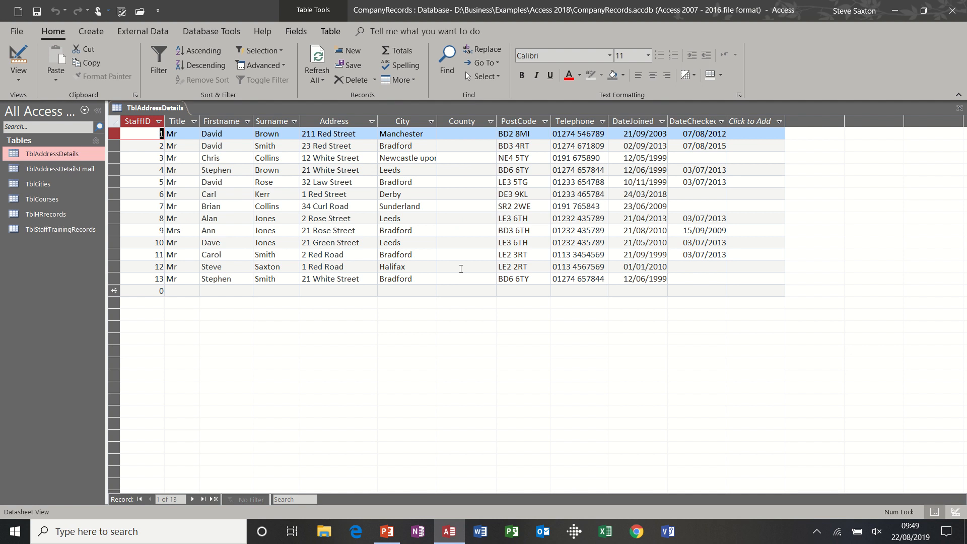
Step: Review the first record's Title, Address, City and County cells, and open the TblCities table to examine its city list
{"action": "left_click", "coordinate": [455, 135]}
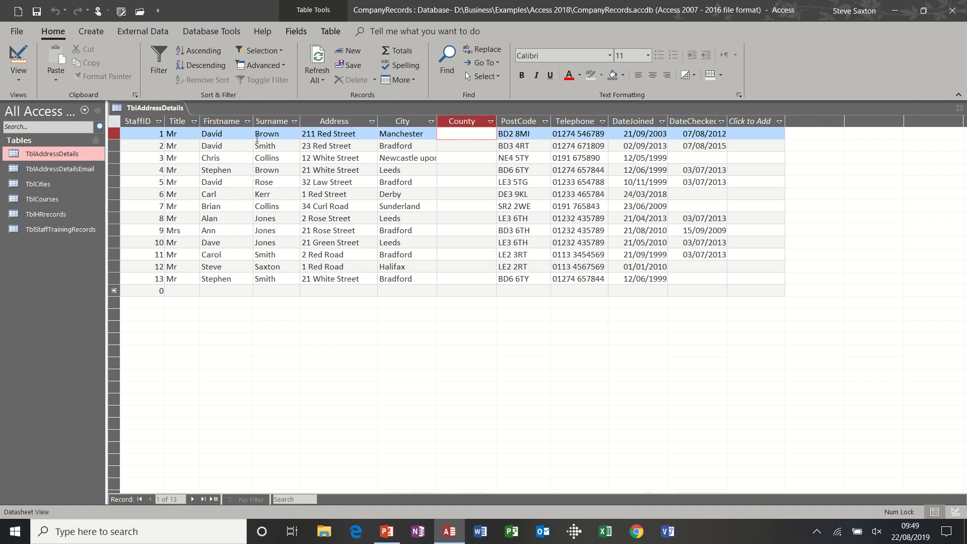
{"action": "left_click", "coordinate": [332, 134]}
{"action": "left_click", "coordinate": [413, 134]}
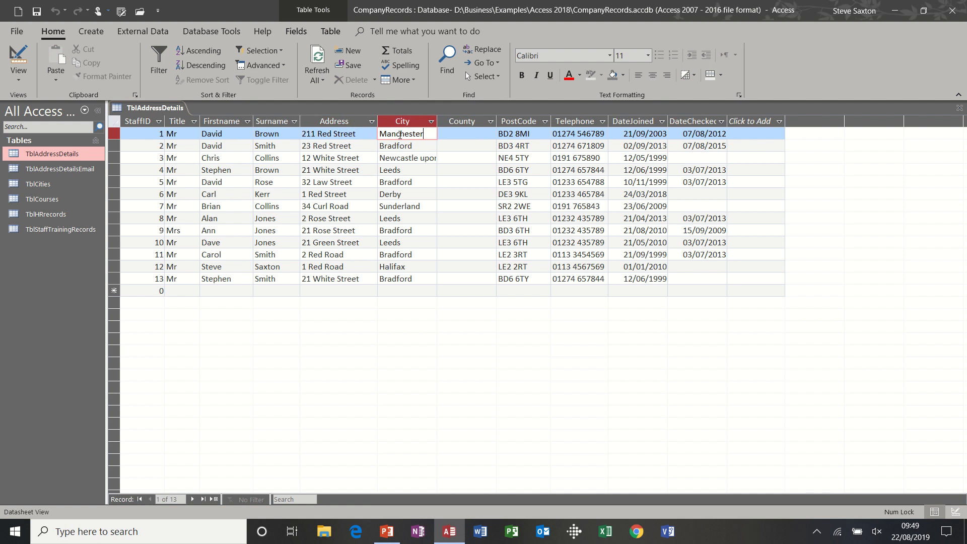
{"action": "left_click", "coordinate": [471, 132]}
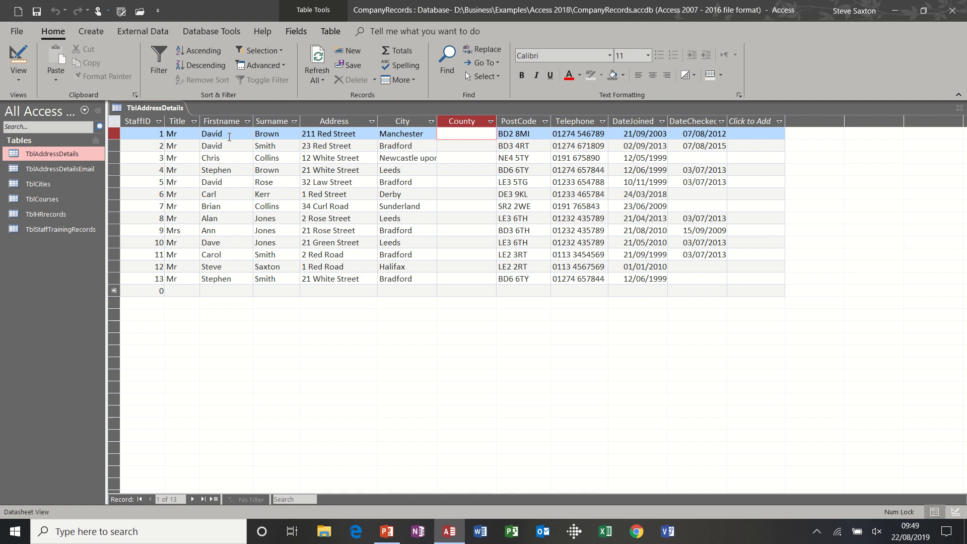
{"action": "left_click", "coordinate": [186, 135]}
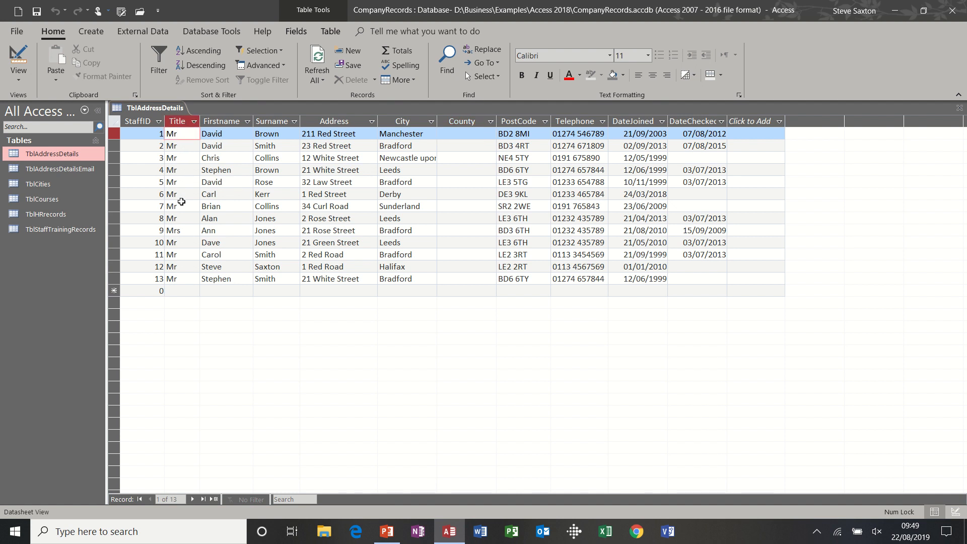
{"action": "left_click", "coordinate": [423, 134]}
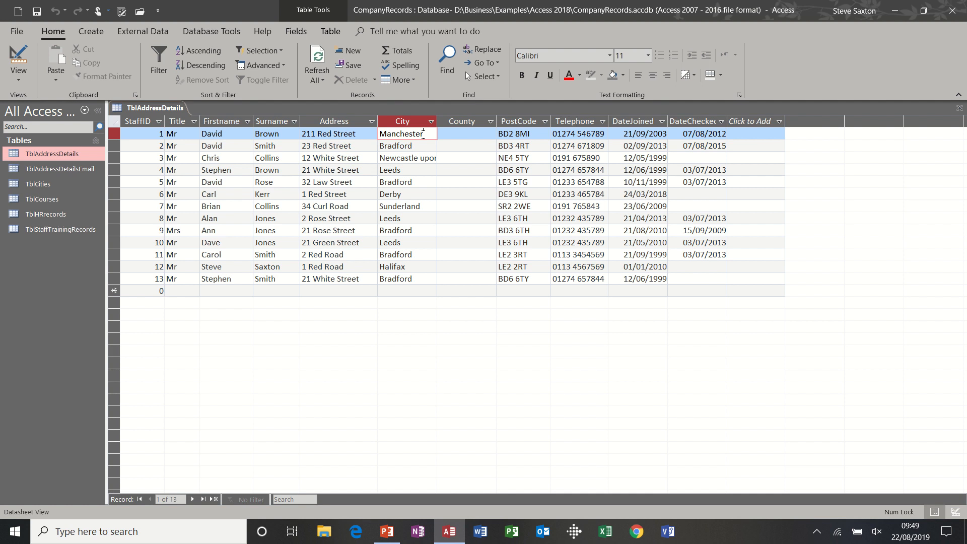
{"action": "double_click", "coordinate": [41, 185]}
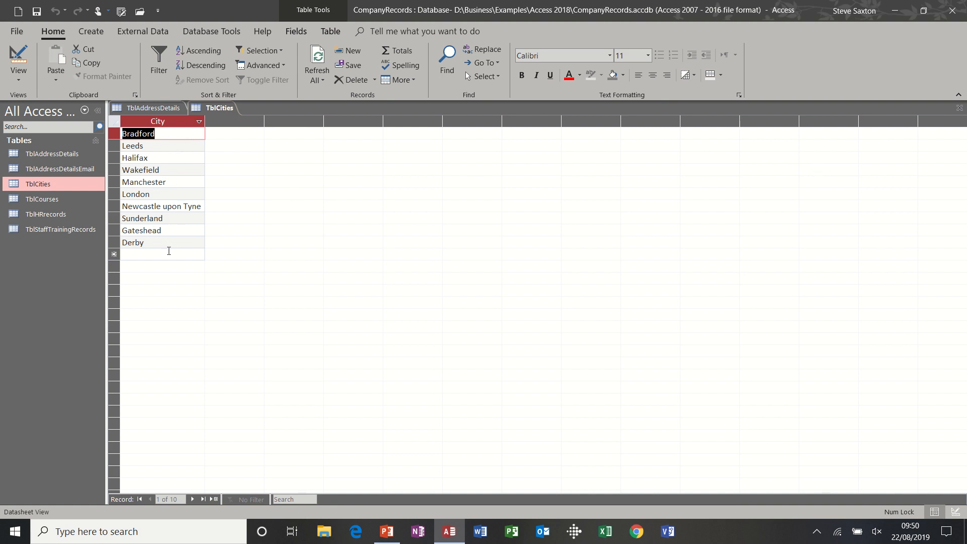
Step: Close TblCities, and bring up the City field's lookup properties in the Design view of TblAddressDetails
{"action": "left_click", "coordinate": [958, 109]}
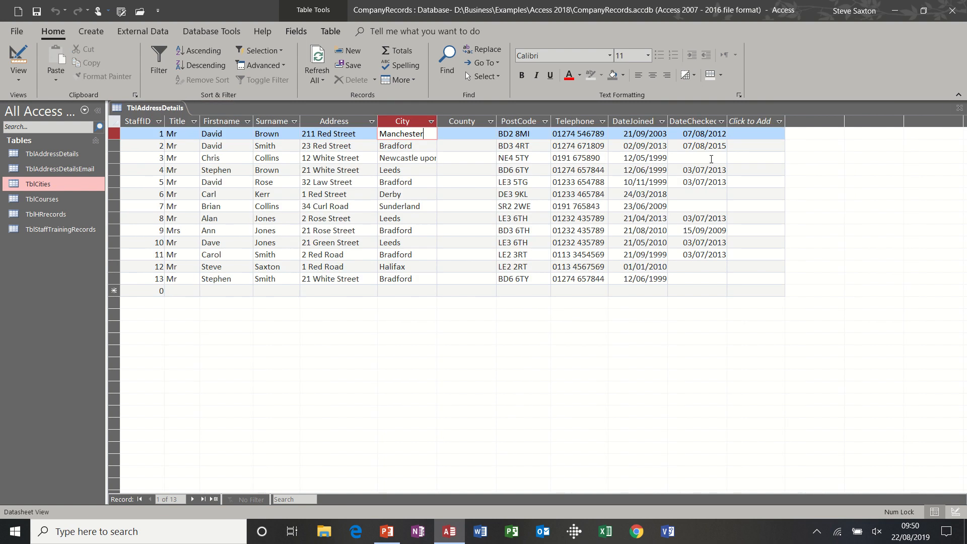
{"action": "left_click", "coordinate": [401, 290]}
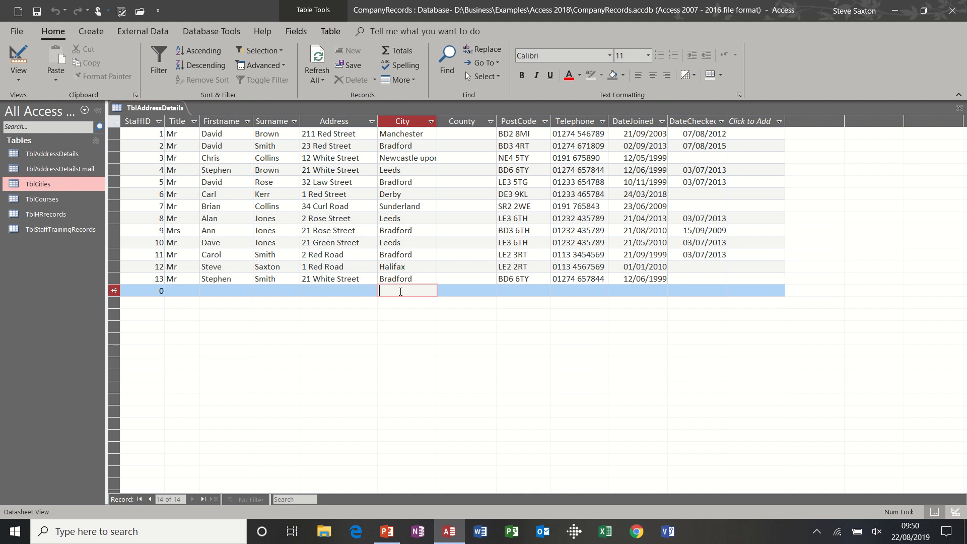
{"action": "left_click", "coordinate": [22, 55]}
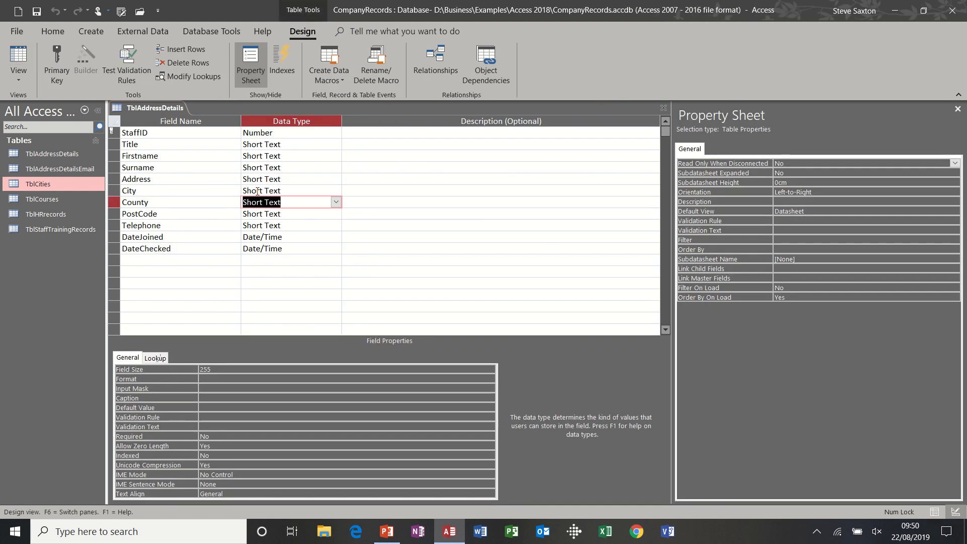
{"action": "left_click", "coordinate": [258, 191]}
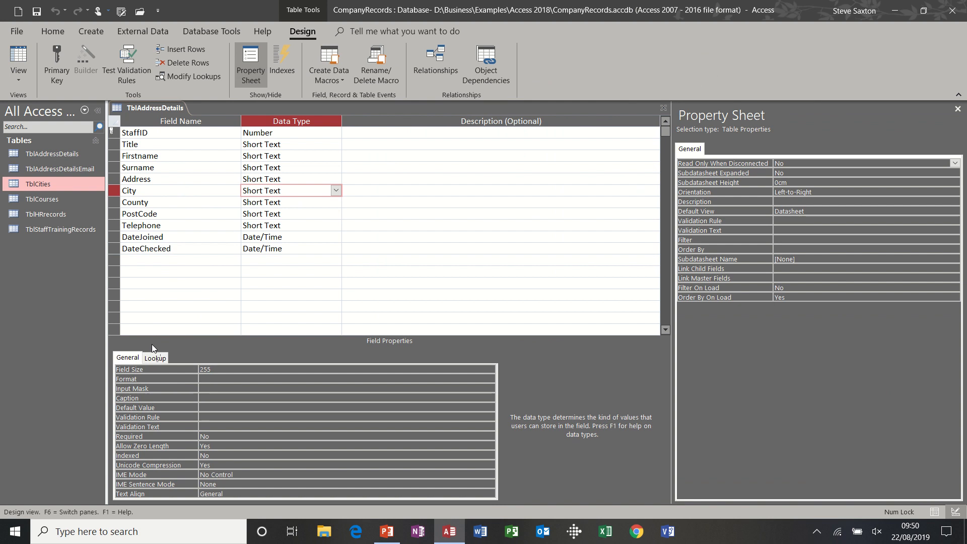
{"action": "left_click", "coordinate": [155, 358]}
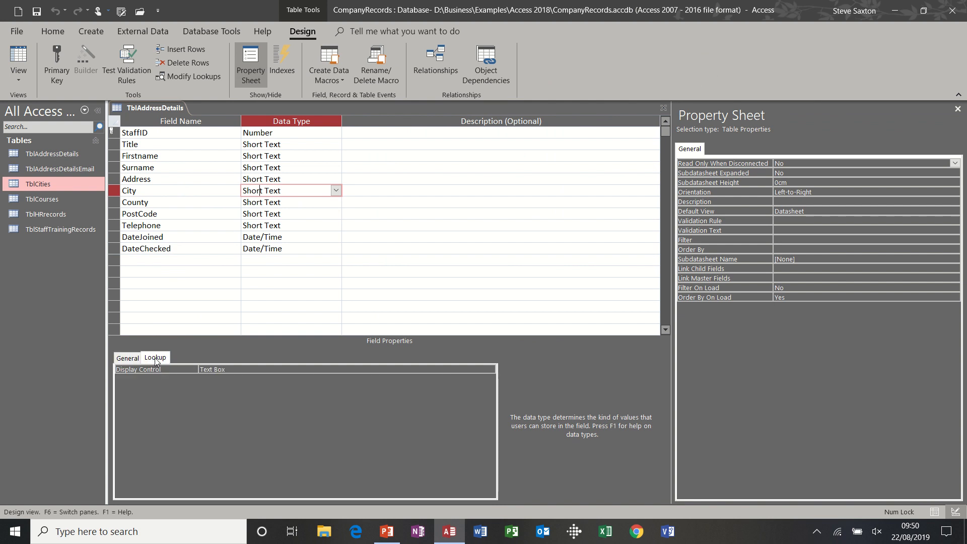
{"action": "left_click", "coordinate": [335, 190]}
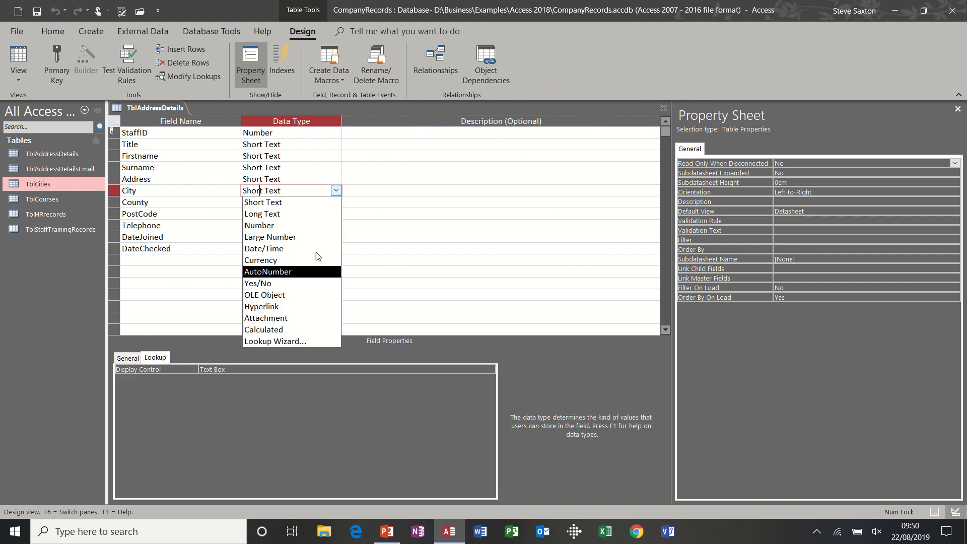
{"action": "left_click", "coordinate": [335, 191]}
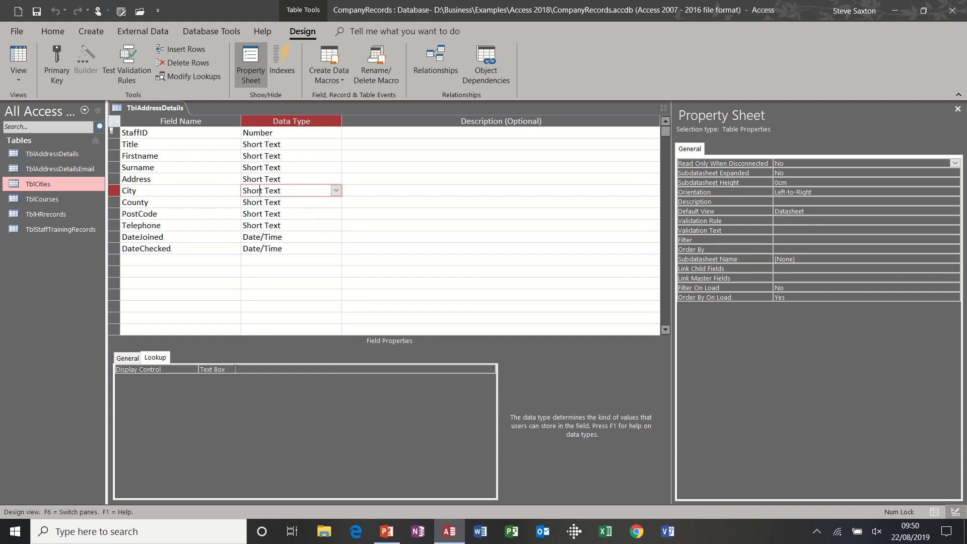
Step: Set the City field's lookup to a Combo Box with row source type Table/Query and TblCities as the row source
{"action": "left_click", "coordinate": [235, 370]}
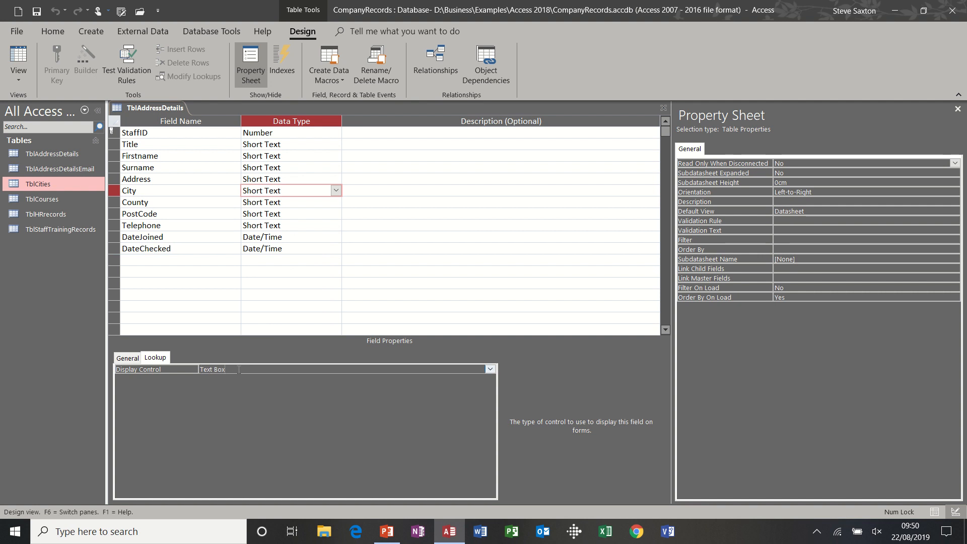
{"action": "left_click", "coordinate": [490, 369]}
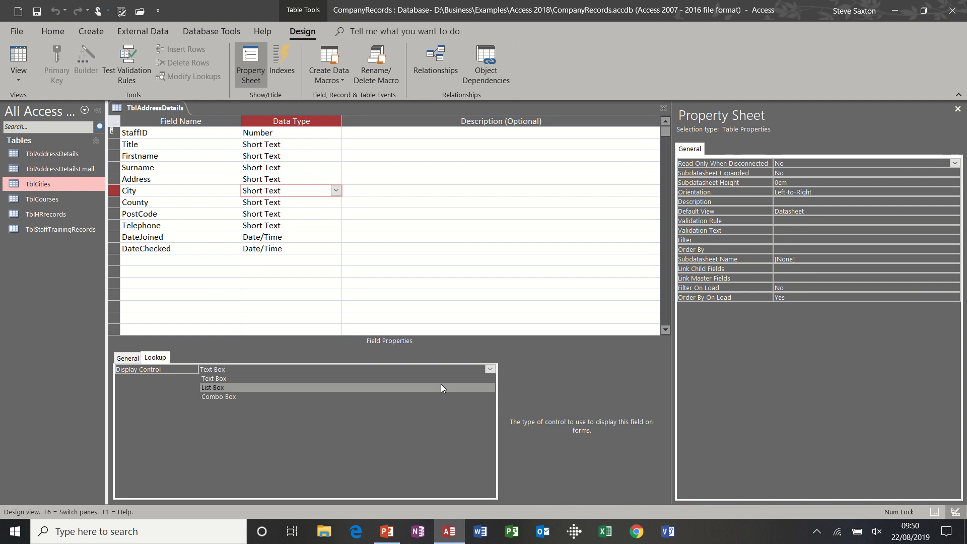
{"action": "left_click", "coordinate": [418, 397]}
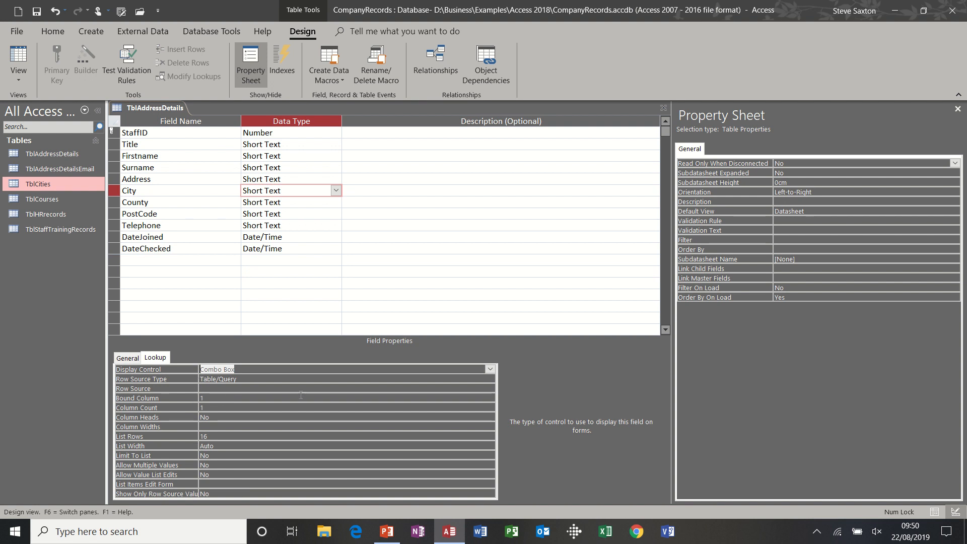
{"action": "left_click", "coordinate": [267, 378]}
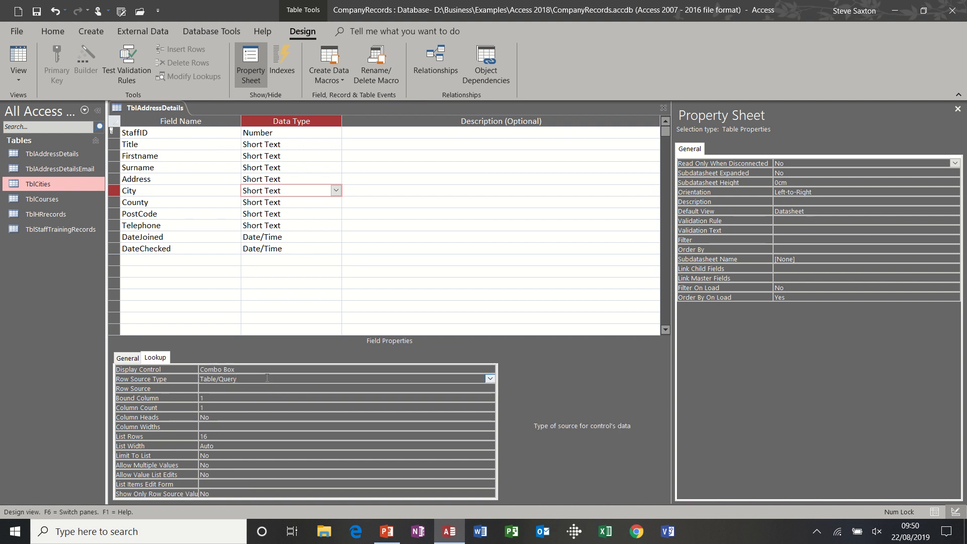
{"action": "left_click", "coordinate": [488, 380]}
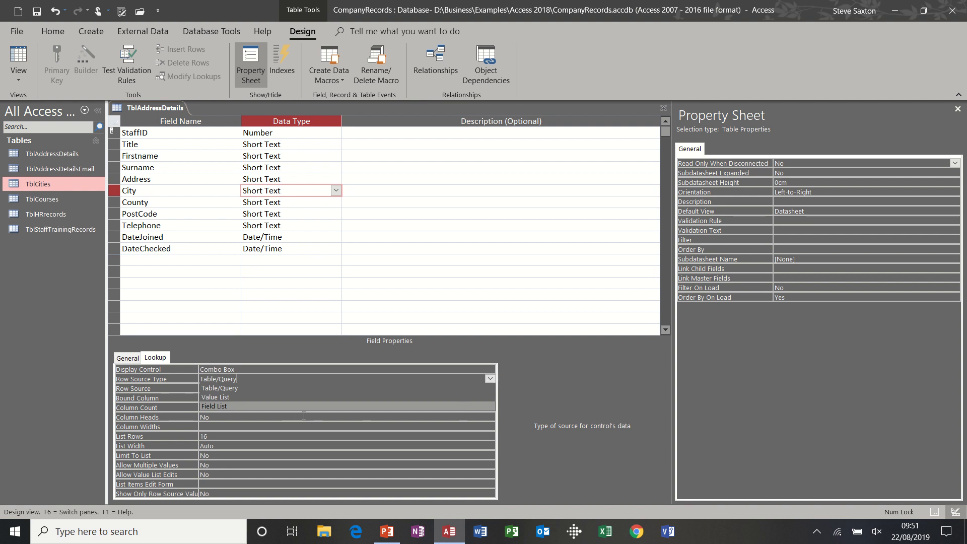
{"action": "left_click", "coordinate": [284, 386]}
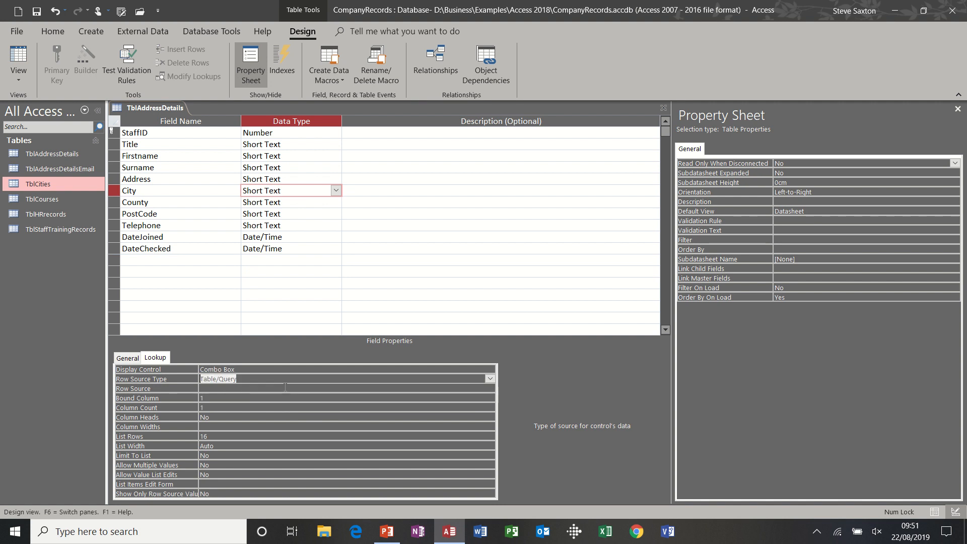
{"action": "left_click", "coordinate": [213, 388]}
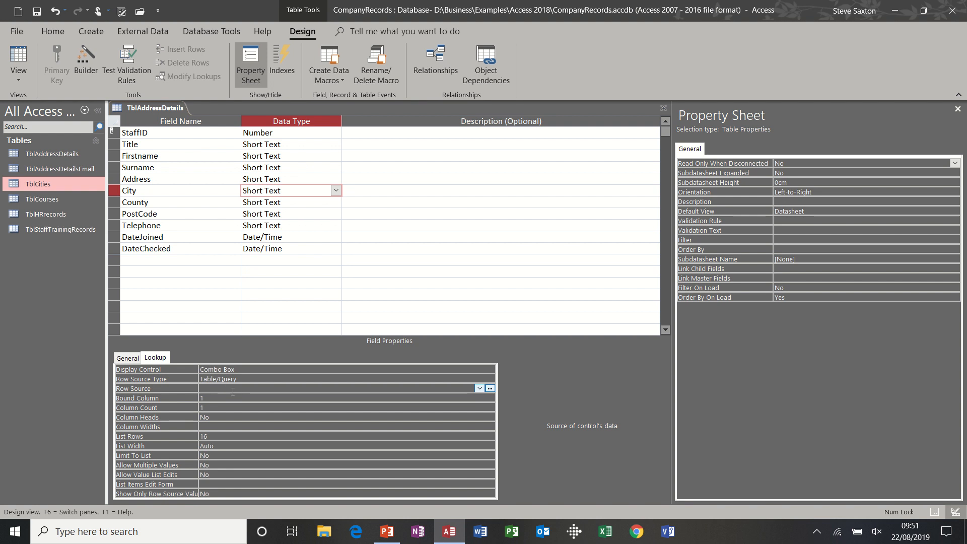
{"action": "left_click", "coordinate": [478, 388]}
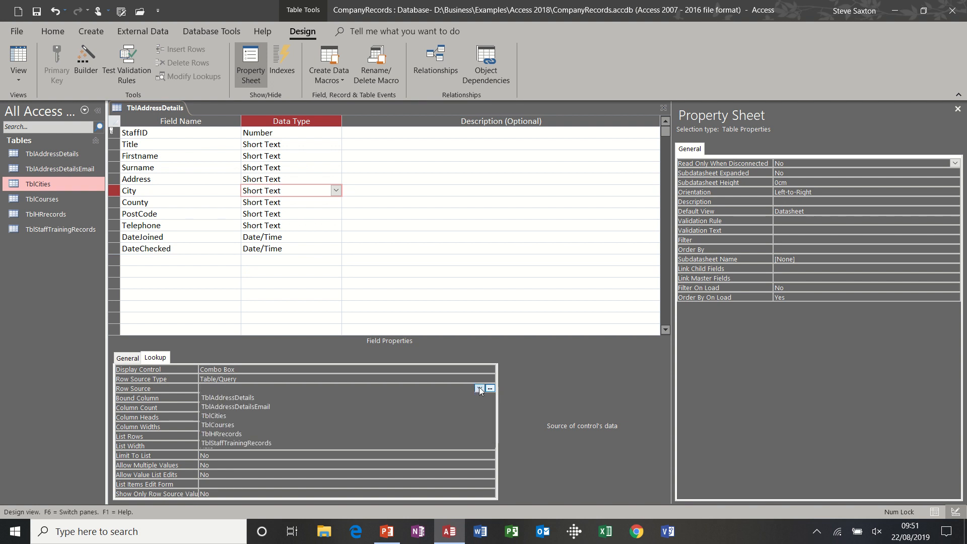
{"action": "left_click", "coordinate": [363, 415]}
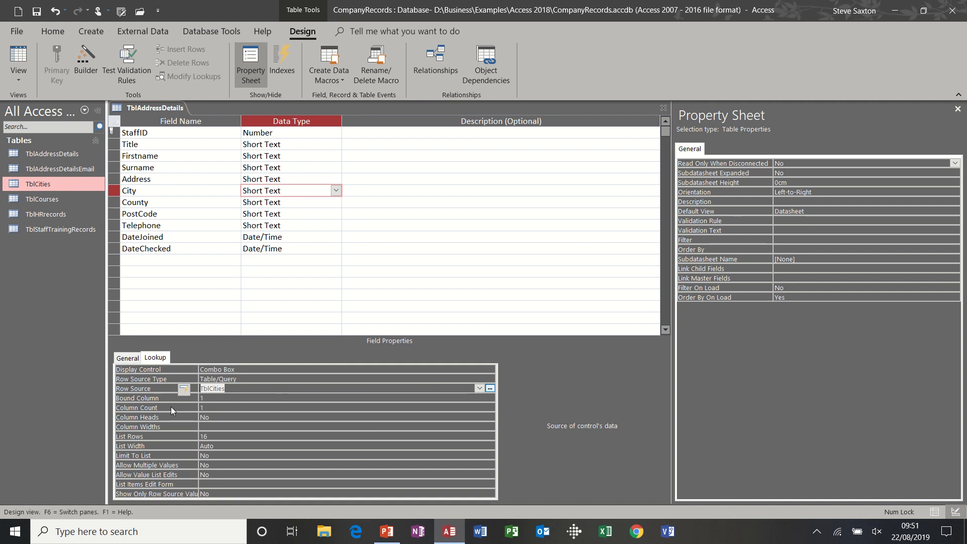
Step: Save the table, and check the City choices offered for the last record and the new record in Datasheet view
{"action": "left_click", "coordinate": [40, 14]}
{"action": "left_click", "coordinate": [21, 44]}
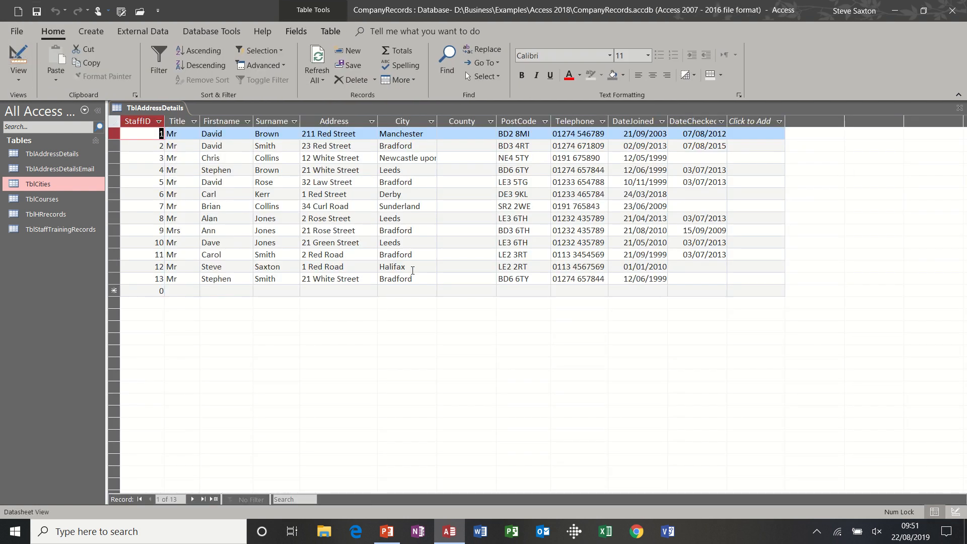
{"action": "left_click", "coordinate": [427, 280]}
{"action": "left_click", "coordinate": [431, 279]}
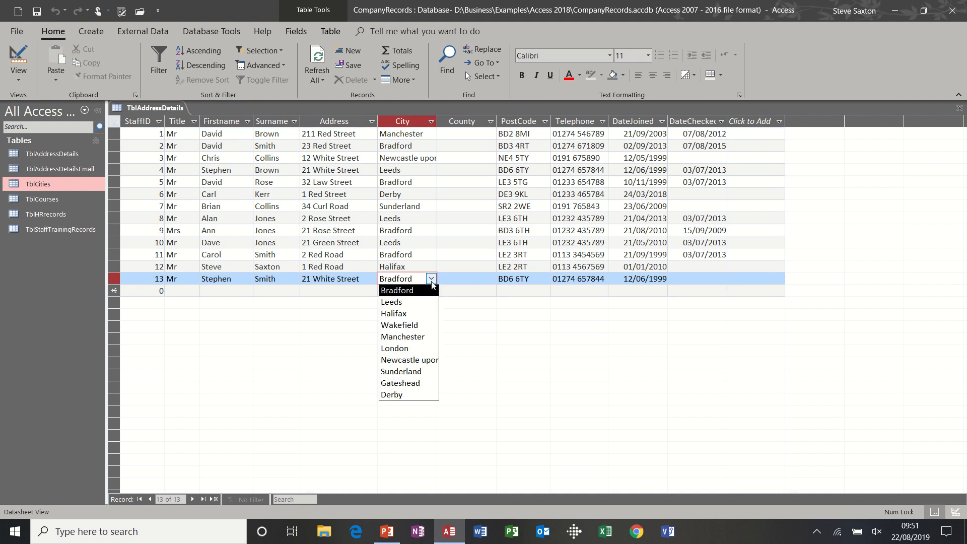
{"action": "left_click", "coordinate": [432, 283]}
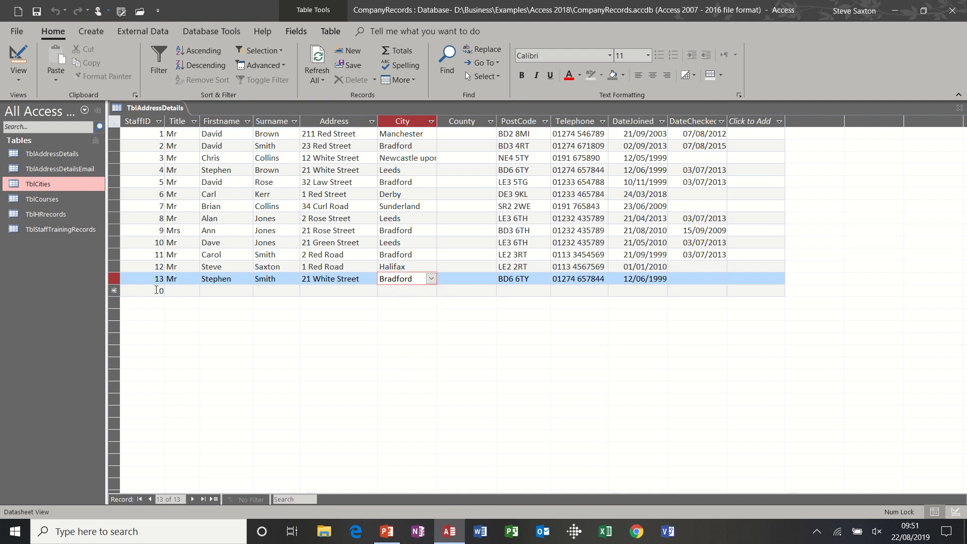
{"action": "left_click", "coordinate": [389, 288]}
{"action": "left_click", "coordinate": [431, 291]}
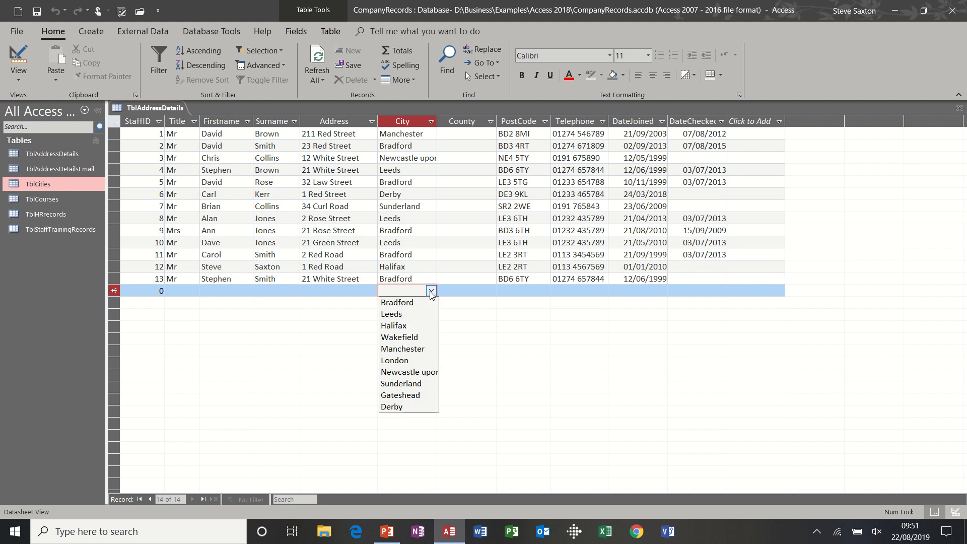
{"action": "left_click", "coordinate": [431, 292]}
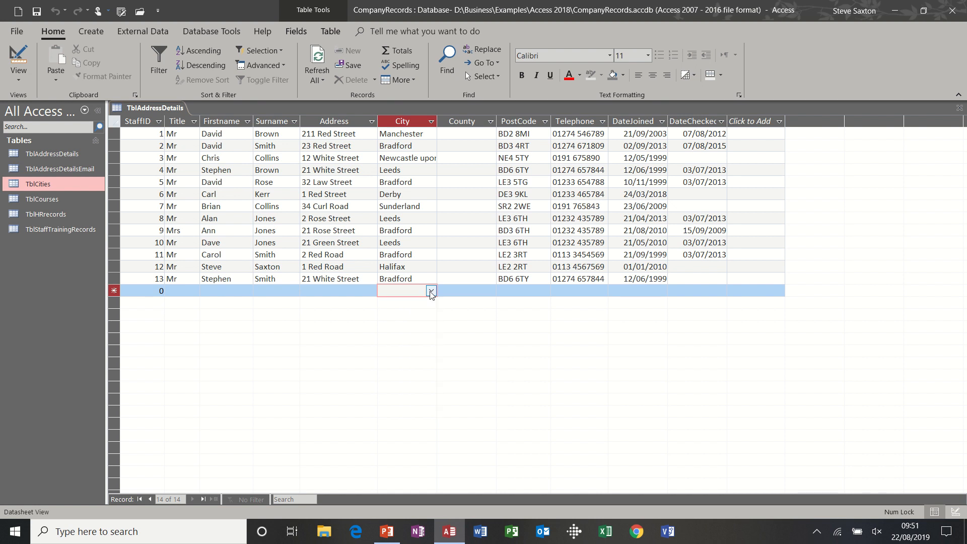
Step: In Design view, set the County field's lookup display control to Combo Box and its row source type to Value List
{"action": "left_click", "coordinate": [453, 132]}
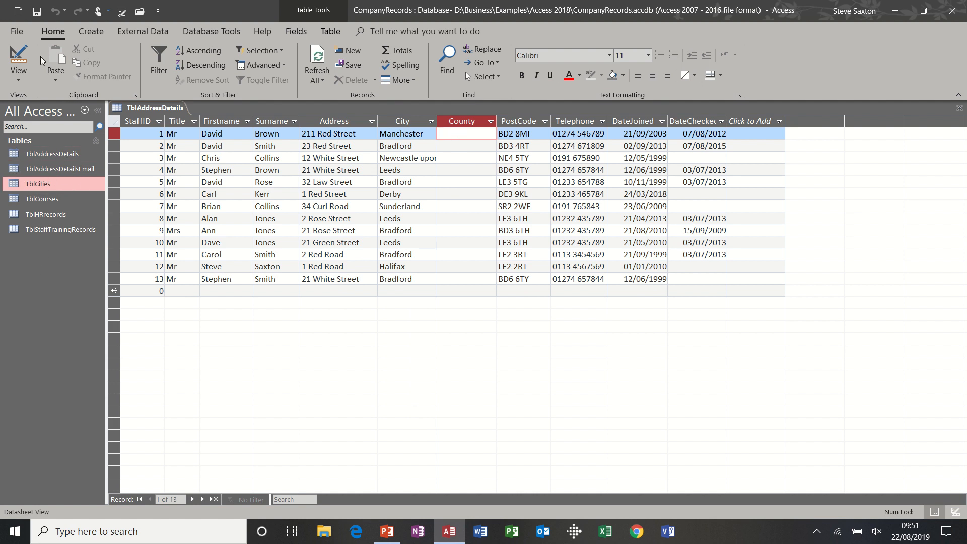
{"action": "left_click", "coordinate": [19, 59]}
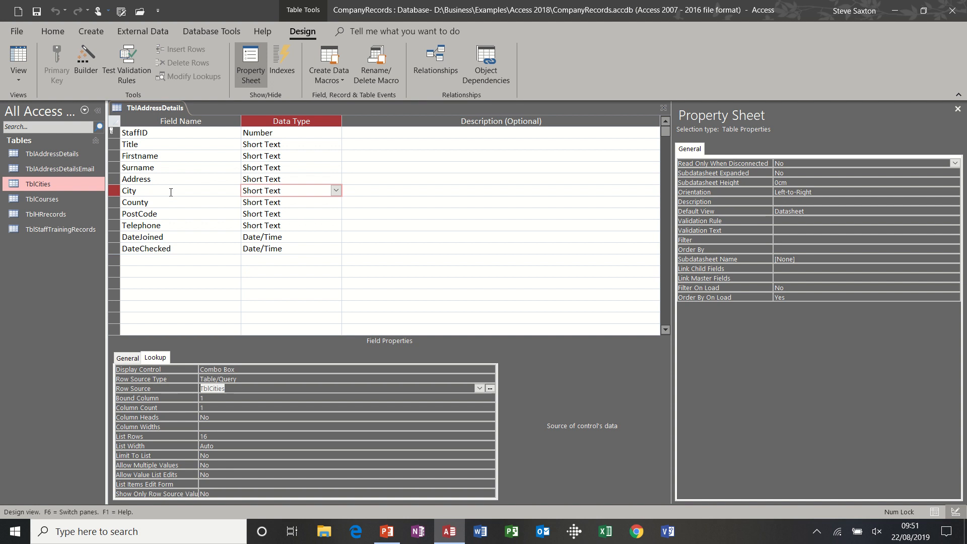
{"action": "left_click", "coordinate": [218, 205]}
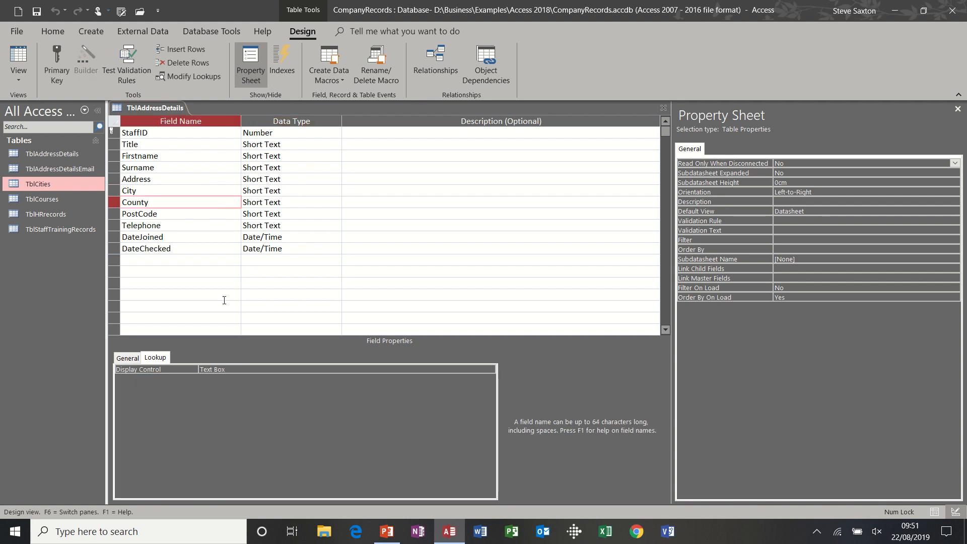
{"action": "left_click", "coordinate": [219, 369]}
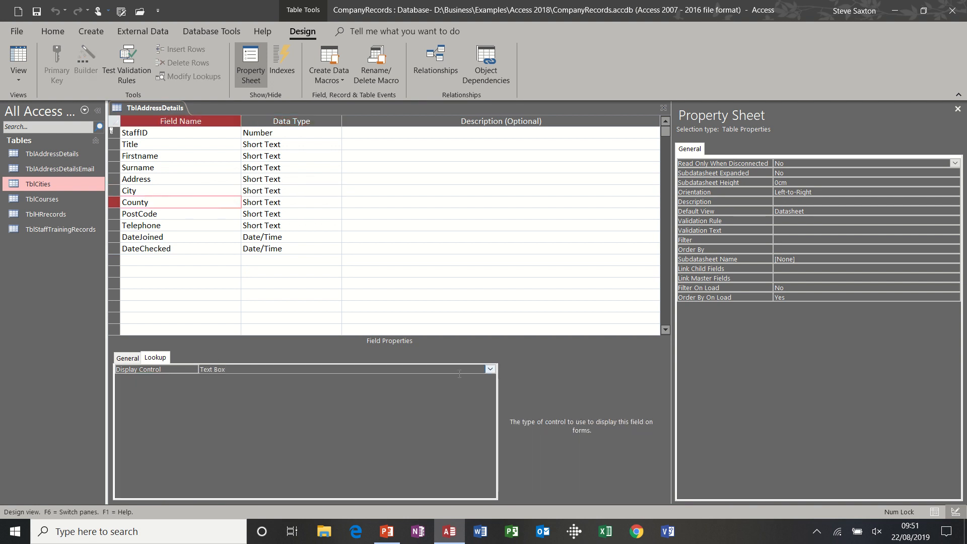
{"action": "left_click", "coordinate": [488, 370]}
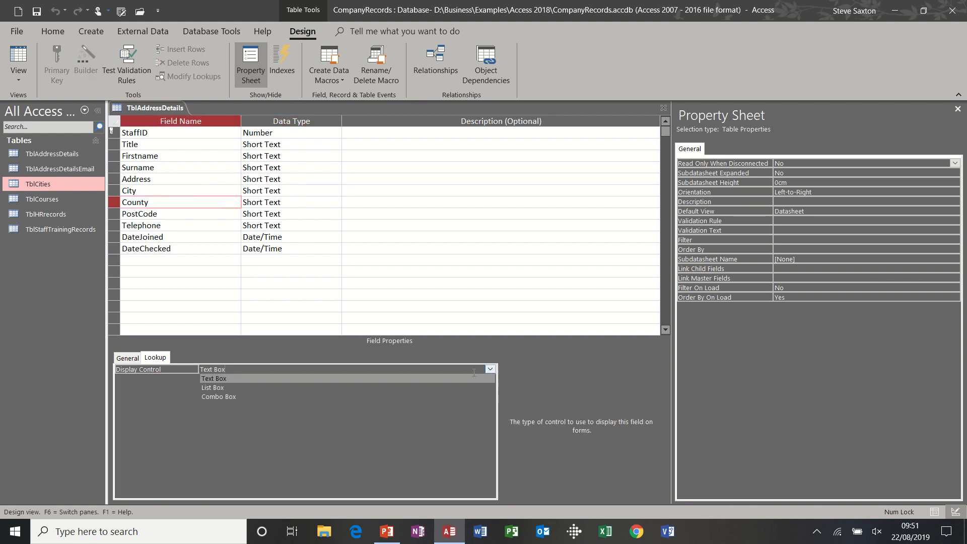
{"action": "left_click", "coordinate": [451, 397]}
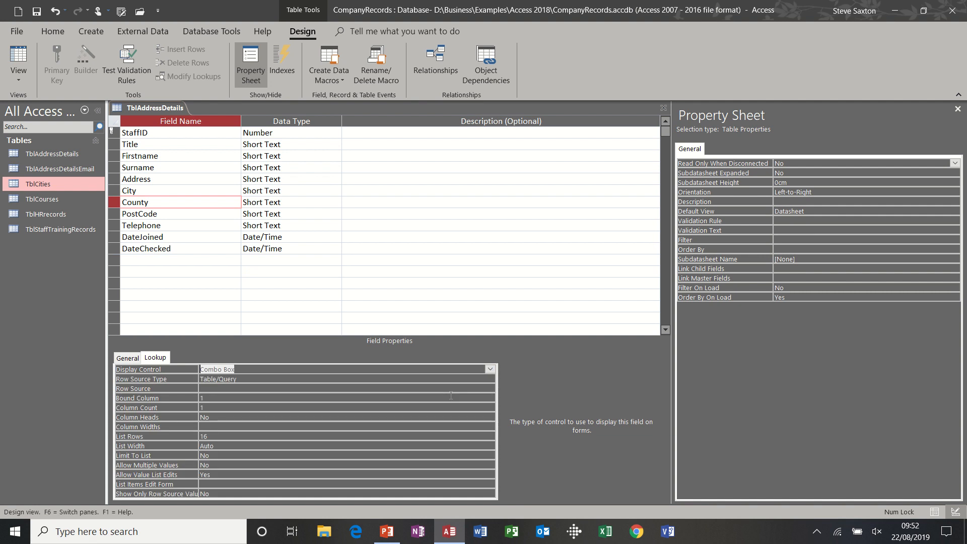
{"action": "left_click", "coordinate": [283, 379]}
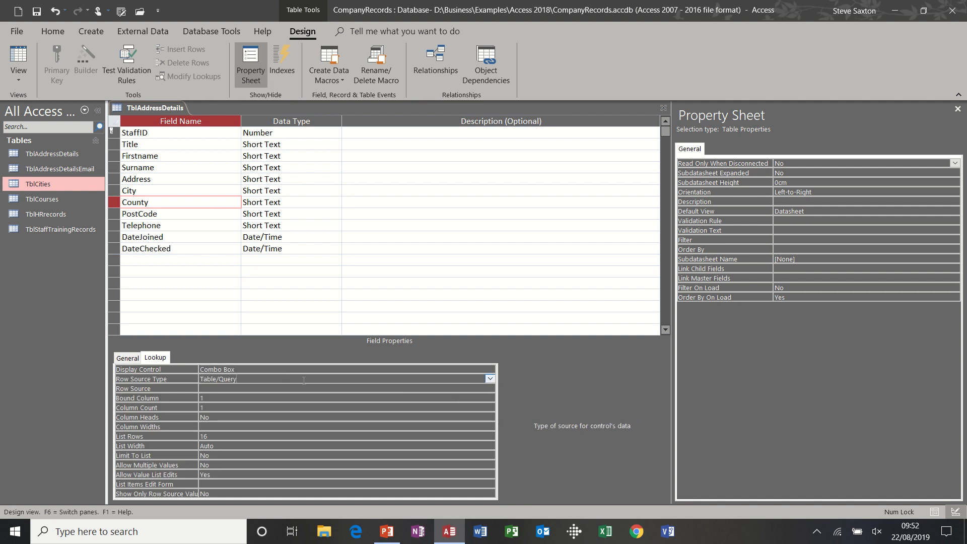
{"action": "left_click", "coordinate": [490, 378]}
{"action": "left_click", "coordinate": [462, 397]}
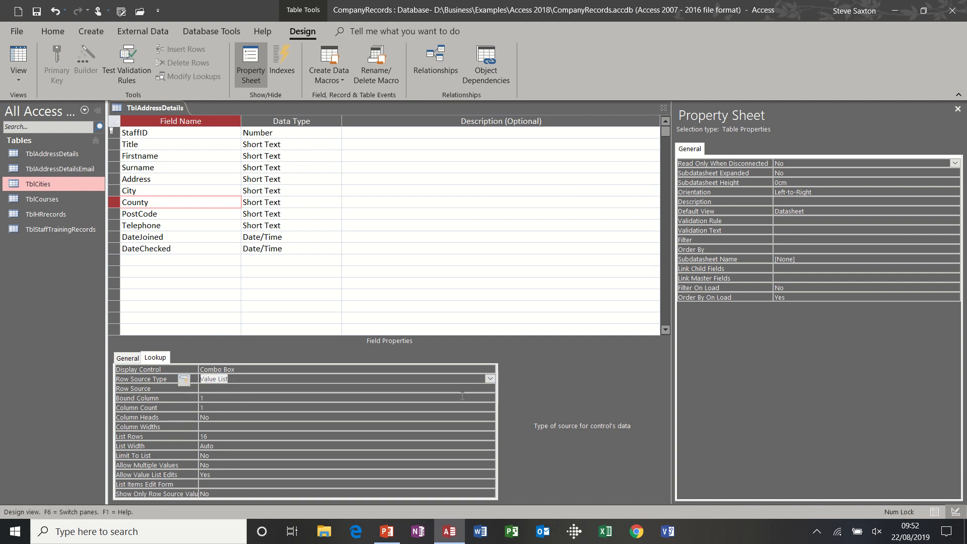
Step: Enter West Yorkshire;Durham;Tyne and Wear;East Midlands;Cheshire as the County field's row source
{"action": "left_click", "coordinate": [258, 389]}
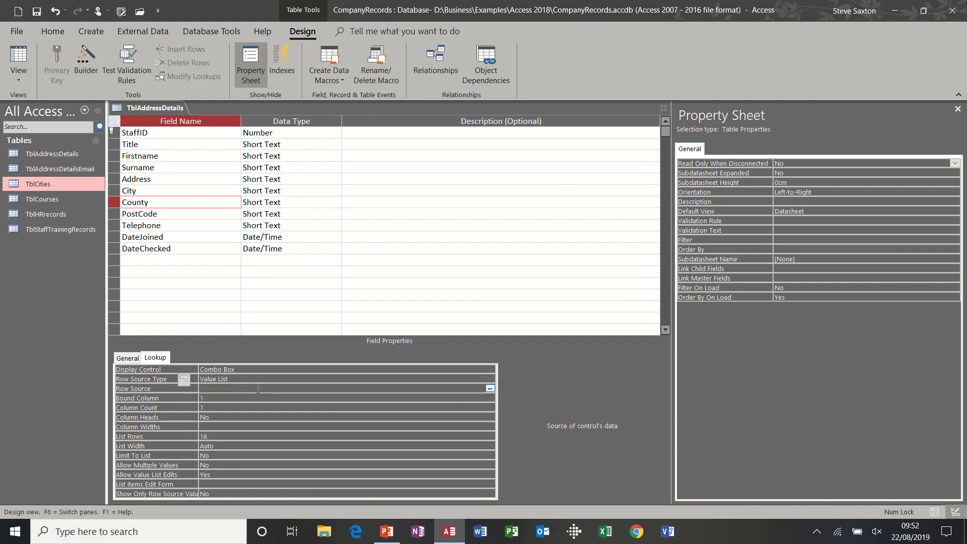
{"action": "type", "text": "West Yorkshire;Durham;Tyne and Wear"}
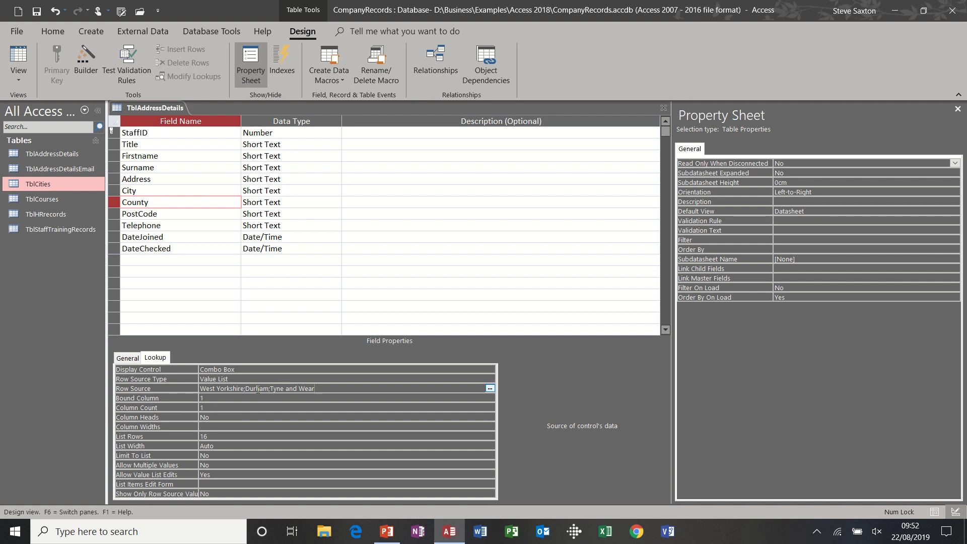
{"action": "type", "text": ";East Midlands"}
{"action": "type", "text": ";Cheshire"}
{"action": "left_click", "coordinate": [261, 396]}
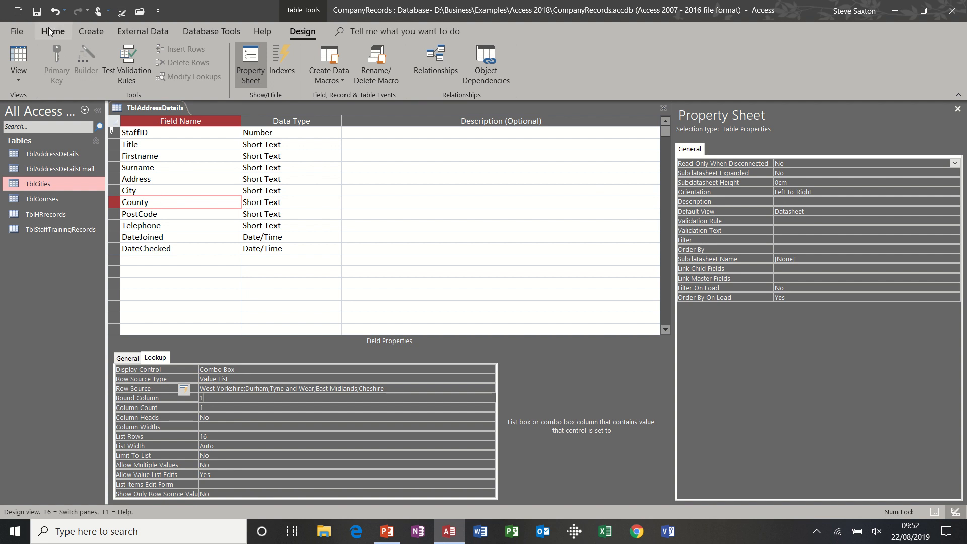
Step: Save the table, and display the County choices for the first record in Datasheet view
{"action": "left_click", "coordinate": [38, 15]}
{"action": "left_click", "coordinate": [19, 58]}
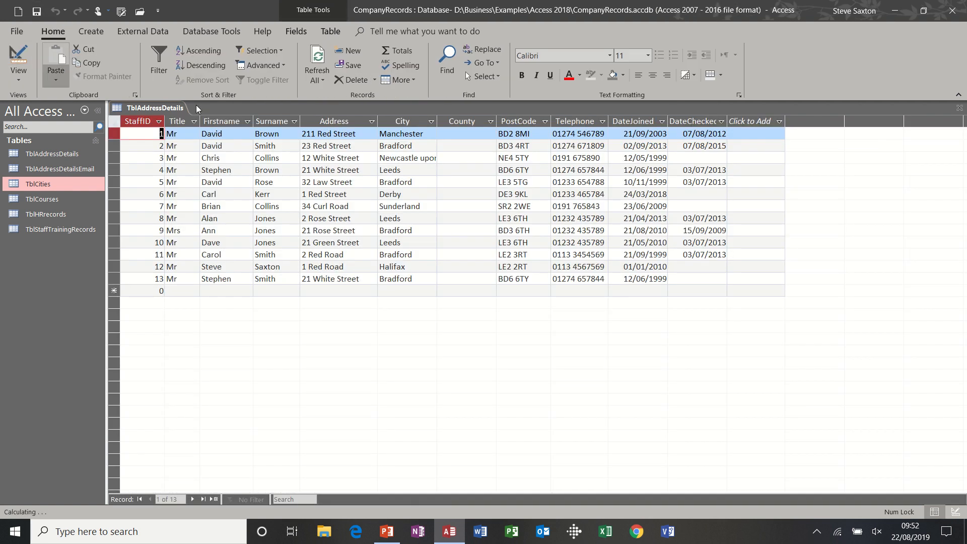
{"action": "left_click", "coordinate": [474, 134]}
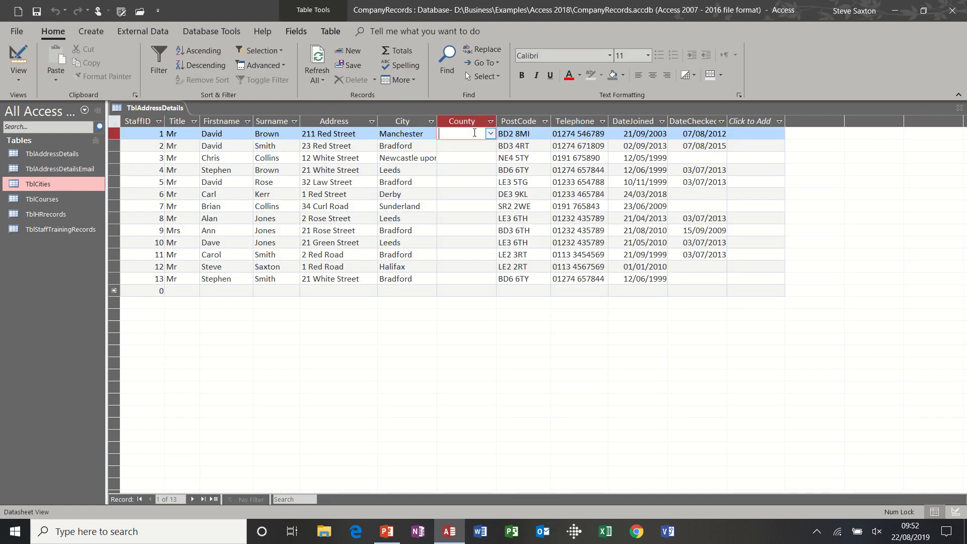
{"action": "left_click", "coordinate": [490, 133]}
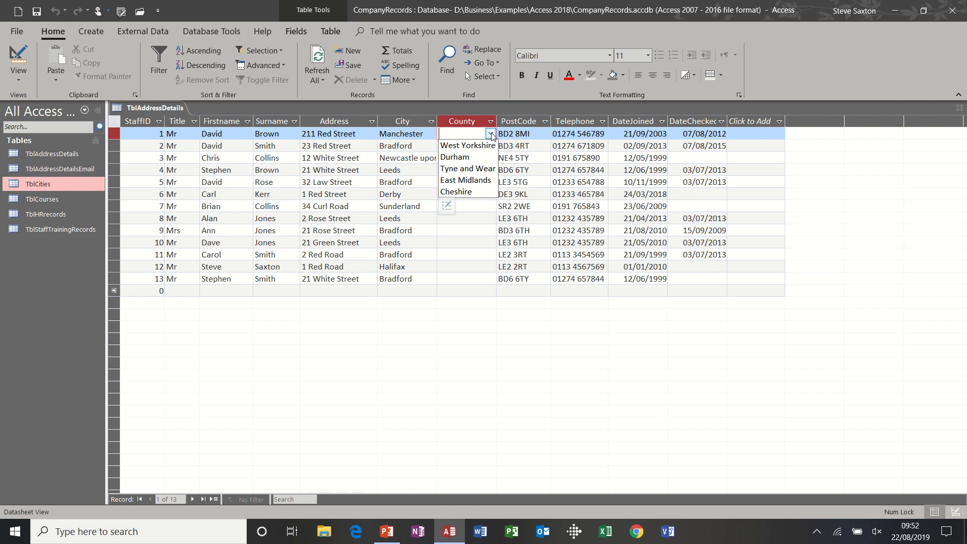
Step: Set the County of records 1 to 6 to Cheshire, West Yorkshire, Tyne and Wear, West Yorkshire, West Yorkshire and East Midlands, in that order
{"action": "left_click", "coordinate": [491, 133]}
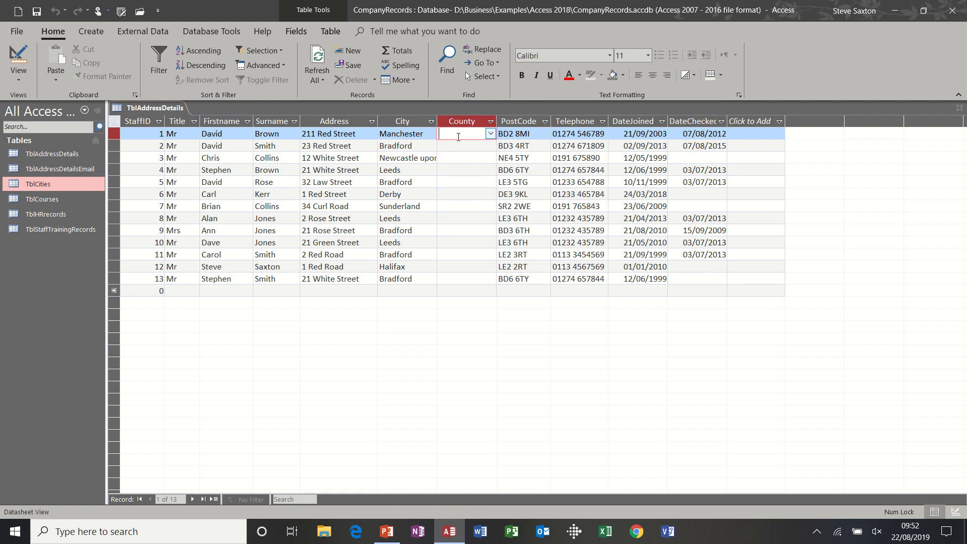
{"action": "type", "text": "cheshire"}
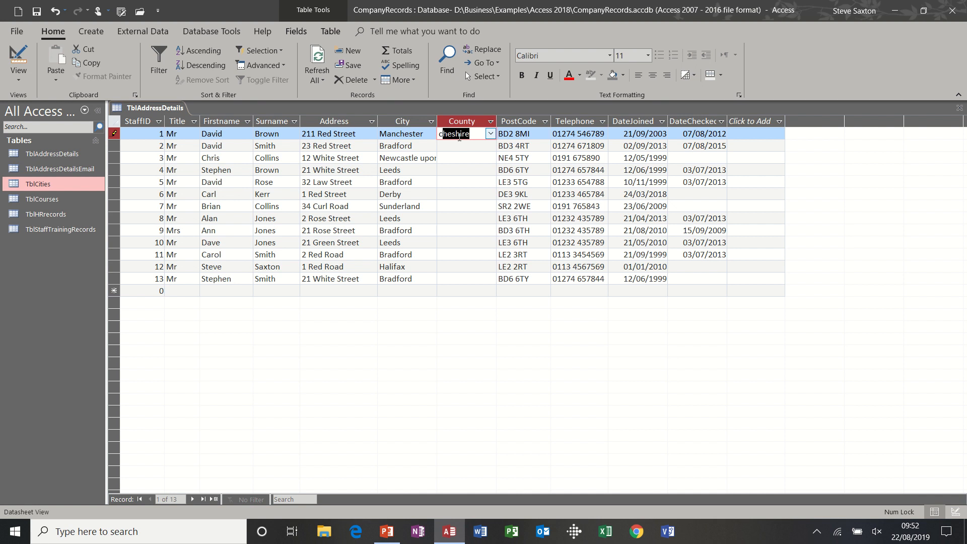
{"action": "key", "text": "Down"}
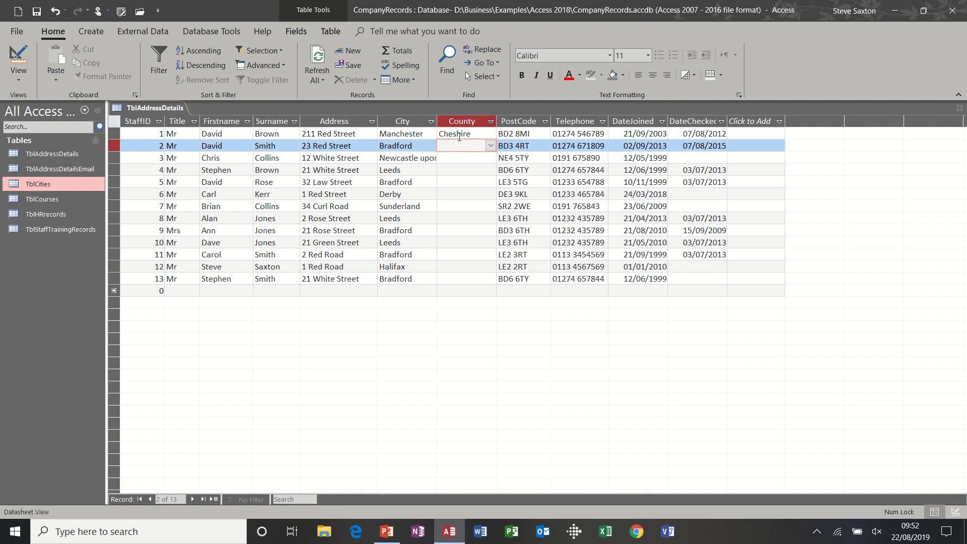
{"action": "type", "text": "west Yorkshi"}
{"action": "key", "text": "Down"}
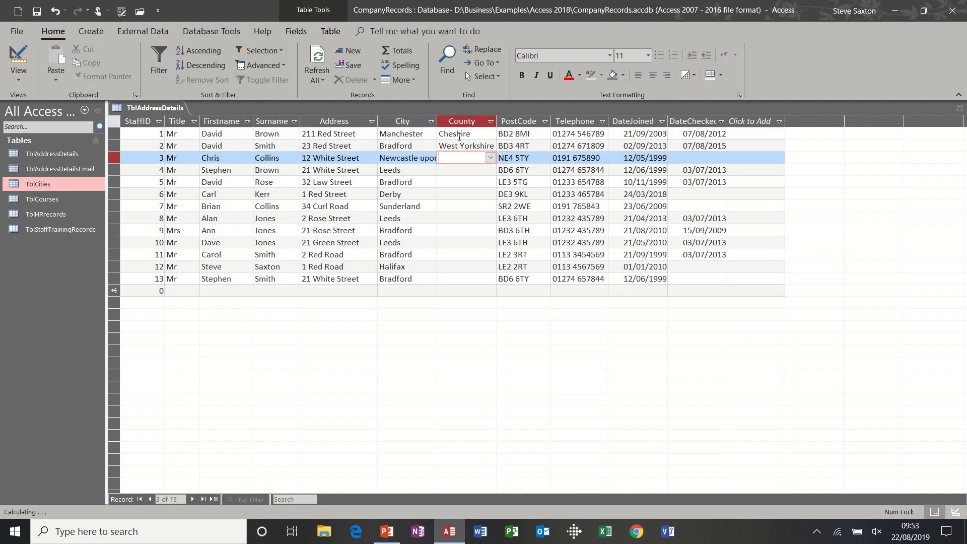
{"action": "type", "text": "tyne and We"}
{"action": "key", "text": "Down"}
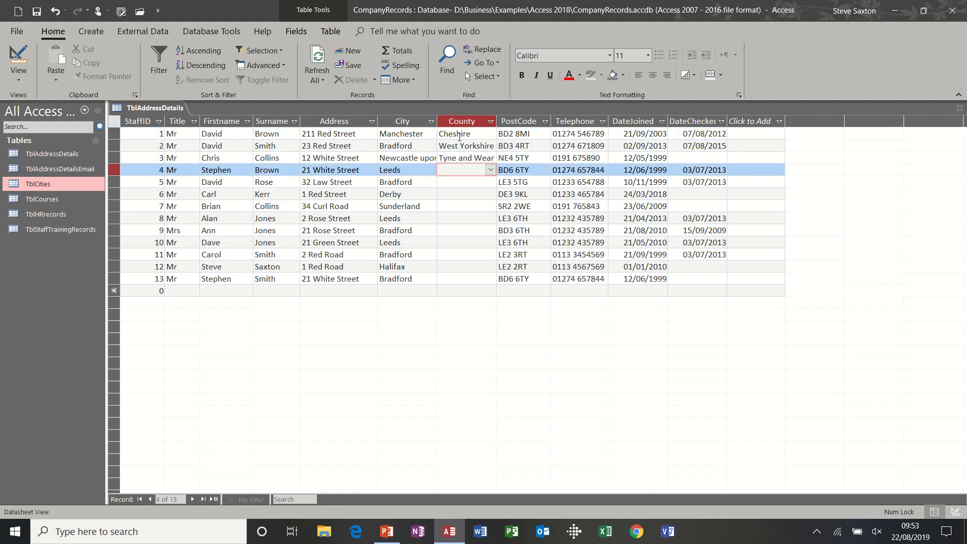
{"action": "type", "text": "w"}
{"action": "key", "text": "Down"}
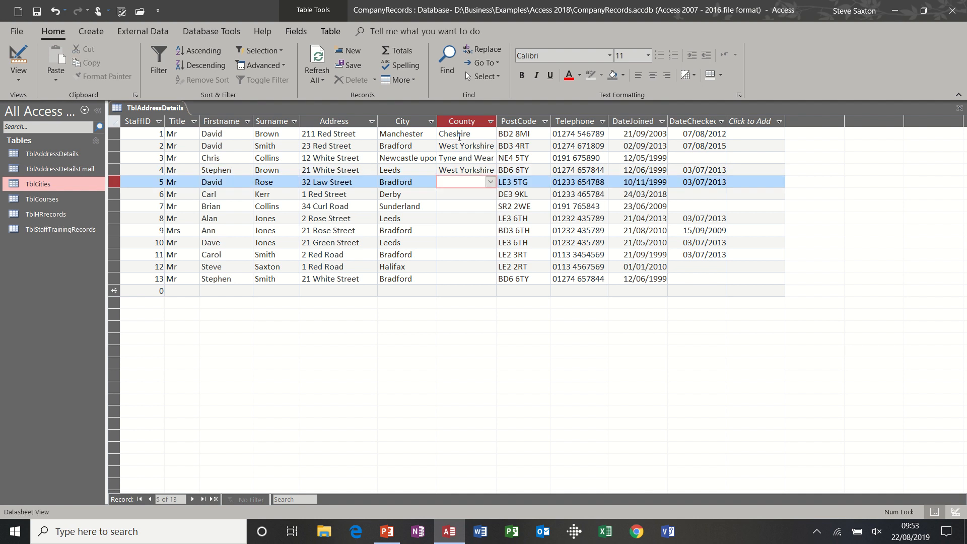
{"action": "type", "text": "west Yorkshi"}
{"action": "key", "text": "Down"}
{"action": "type", "text": "e"}
{"action": "key", "text": "Down"}
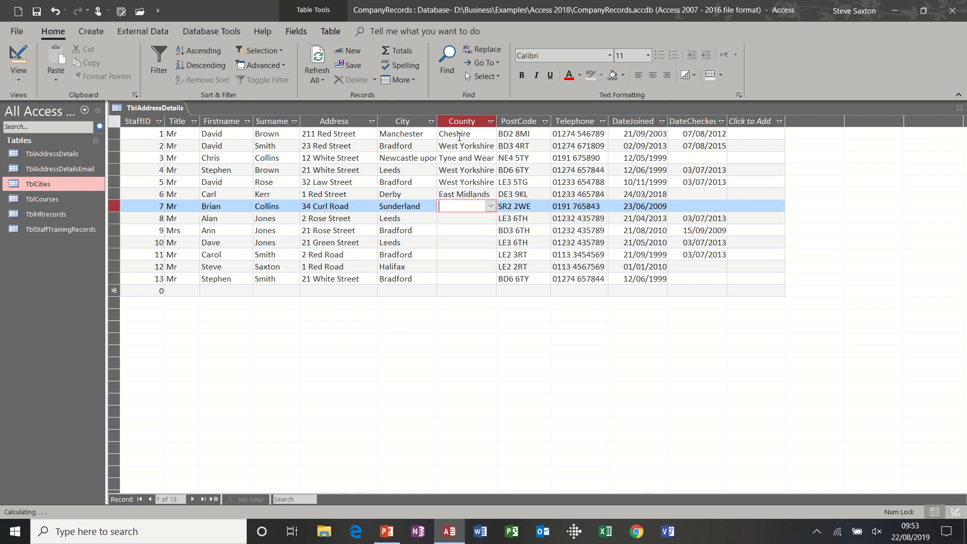
Step: Set the County to Tyne and Wear for record 7 and to West Yorkshire for records 8 to 13
{"action": "type", "text": "t"}
{"action": "key", "text": "Down"}
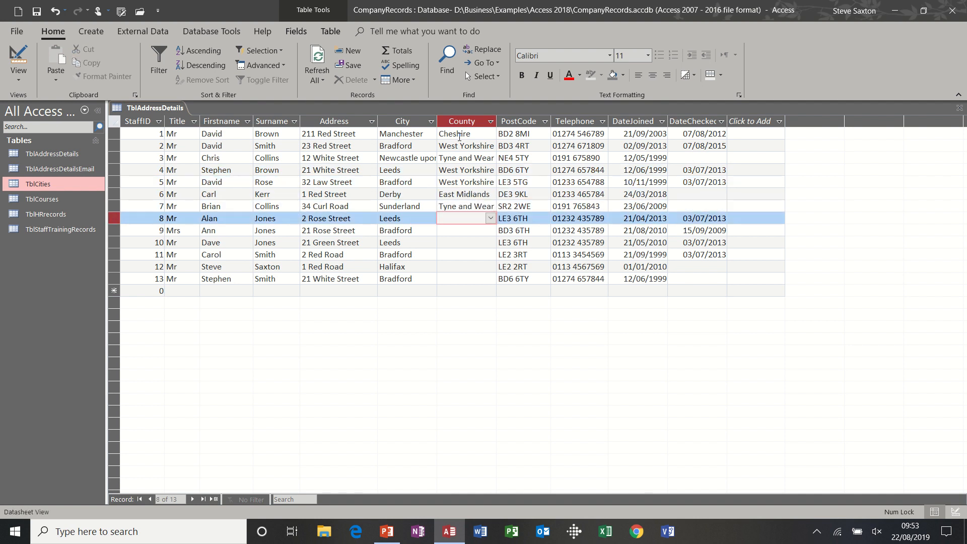
{"action": "type", "text": "w"}
{"action": "key", "text": "Down"}
{"action": "type", "text": "w"}
{"action": "key", "text": "Down"}
{"action": "type", "text": "w"}
{"action": "key", "text": "Down"}
{"action": "type", "text": "w"}
{"action": "key", "text": "Down"}
{"action": "key", "text": "w"}
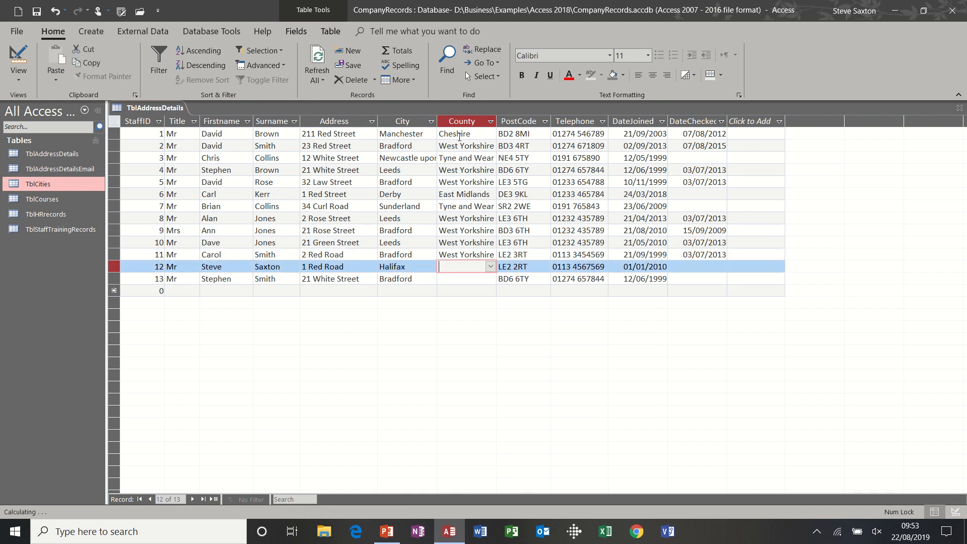
{"action": "key", "text": "Down"}
{"action": "type", "text": "w"}
{"action": "key", "text": "Down"}
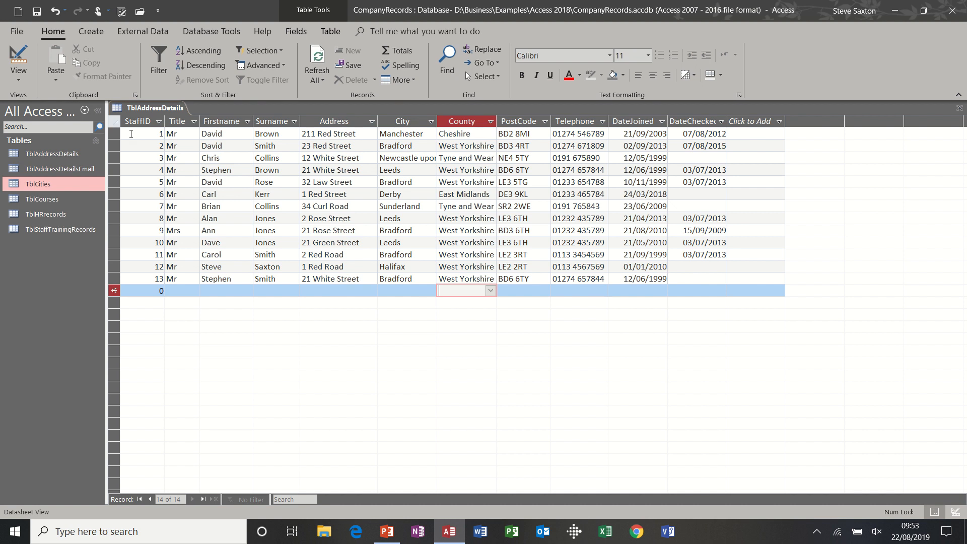
Step: Open TblStaffTrainingRecords and display the CourseAttended choices for the first record
{"action": "double_click", "coordinate": [53, 233]}
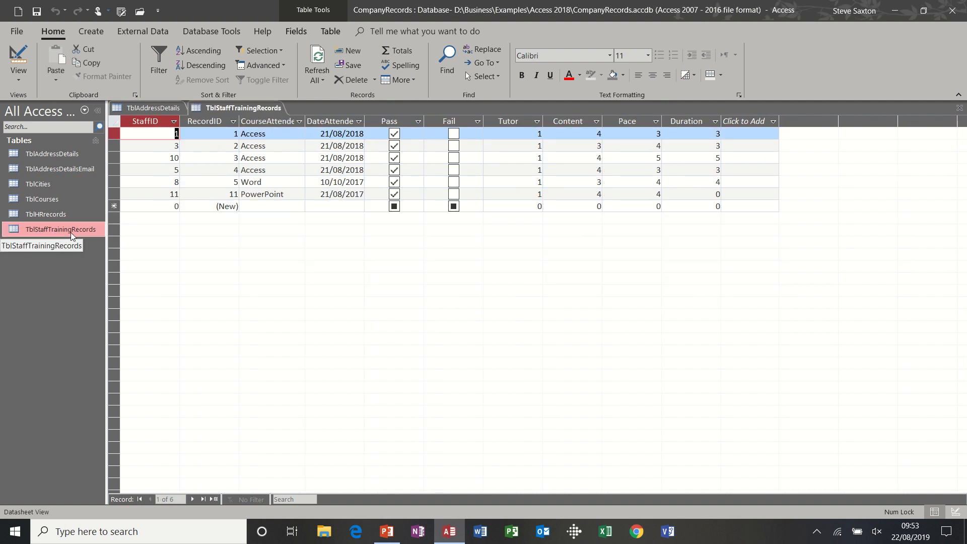
{"action": "left_click", "coordinate": [298, 133]}
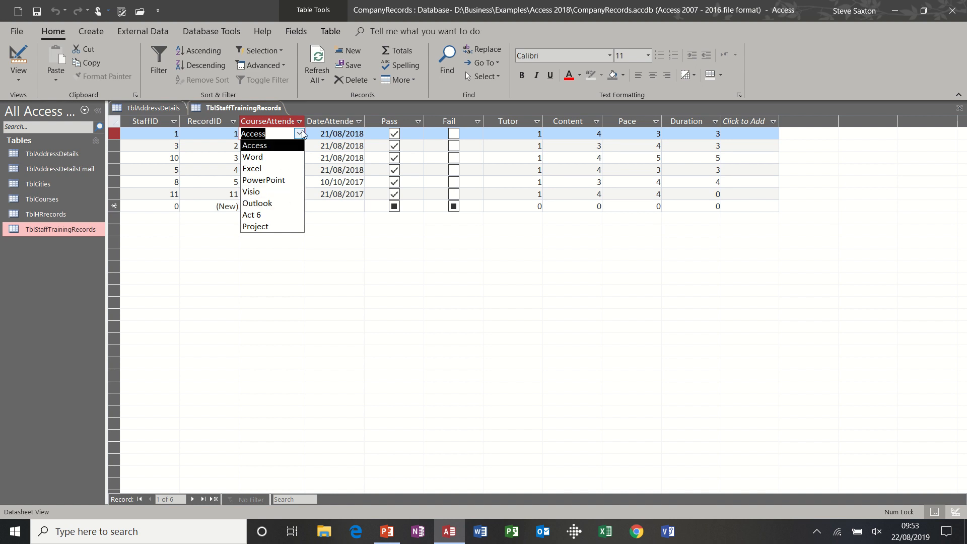
{"action": "left_click", "coordinate": [300, 134]}
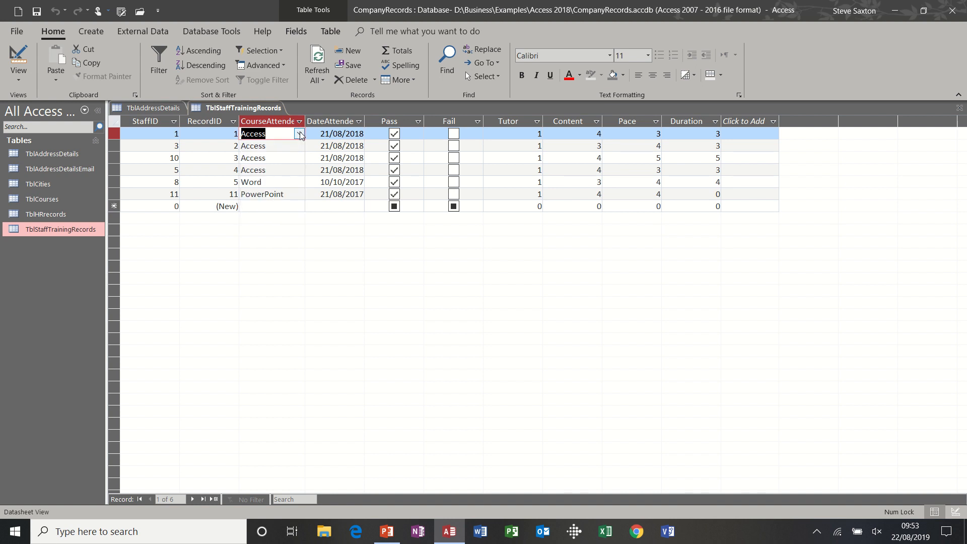
Step: In Design view, examine the CourseAttended field's lookup properties, including the available row source types and the row source
{"action": "left_click", "coordinate": [18, 55]}
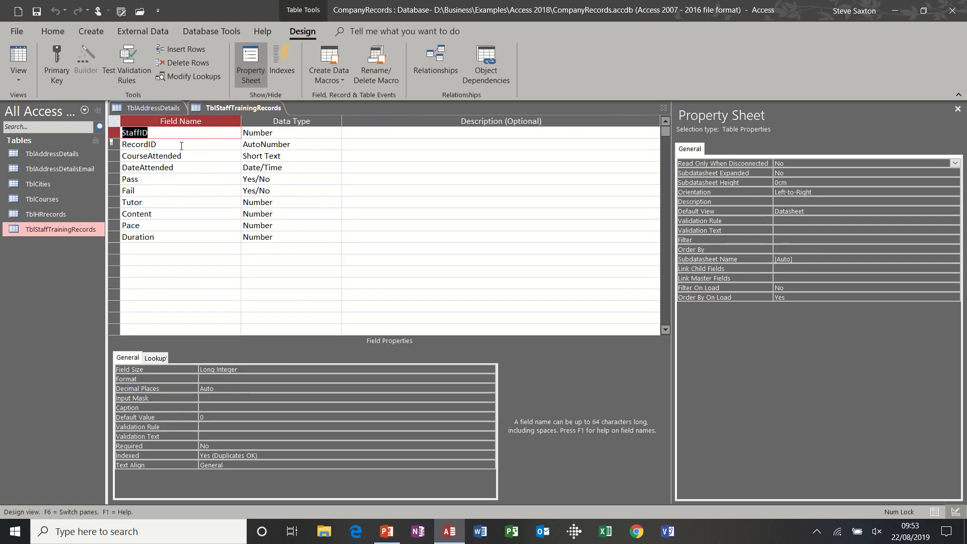
{"action": "left_click", "coordinate": [199, 157]}
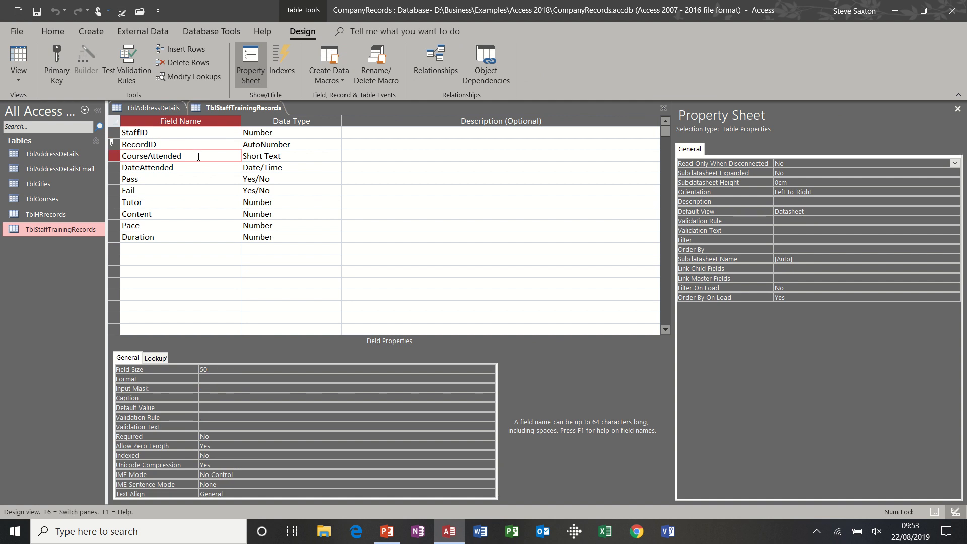
{"action": "left_click", "coordinate": [164, 358]}
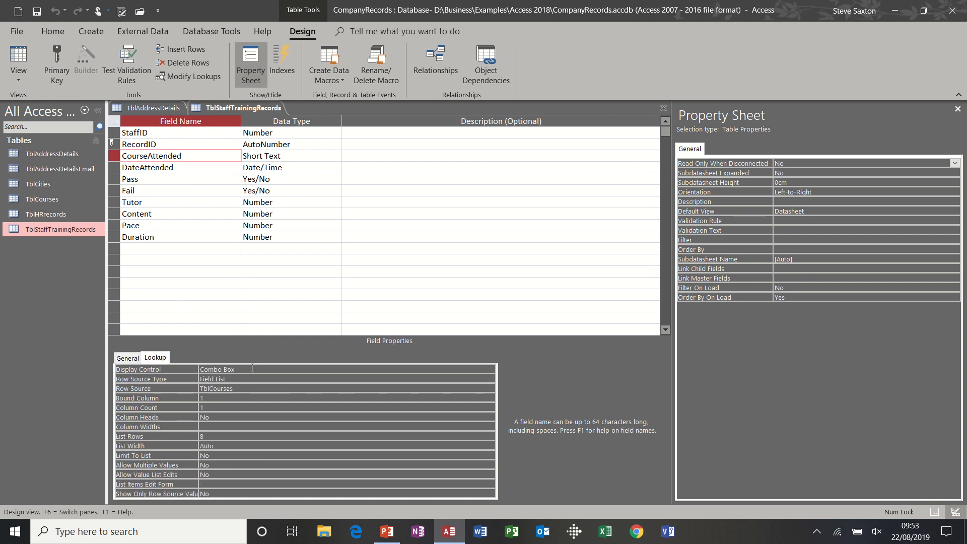
{"action": "left_click", "coordinate": [237, 378]}
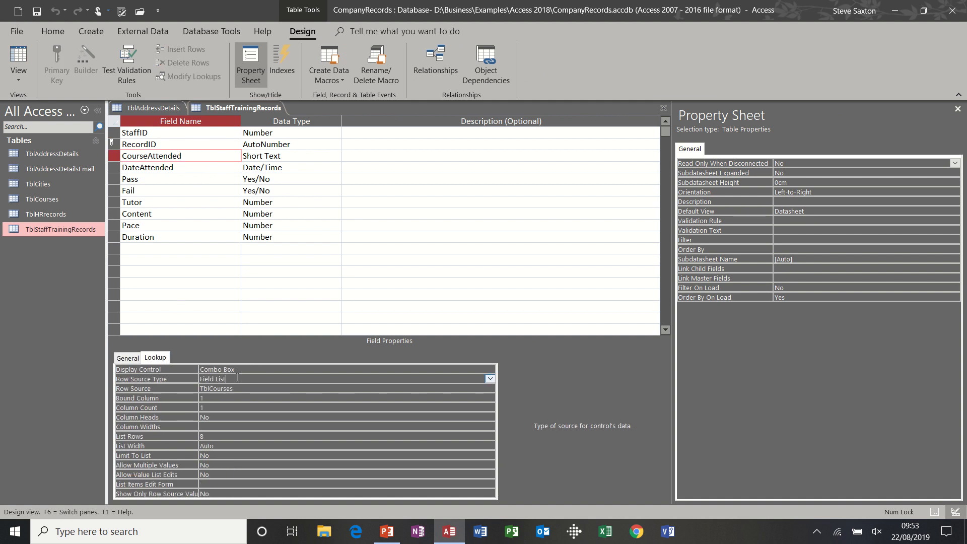
{"action": "left_click", "coordinate": [490, 379]}
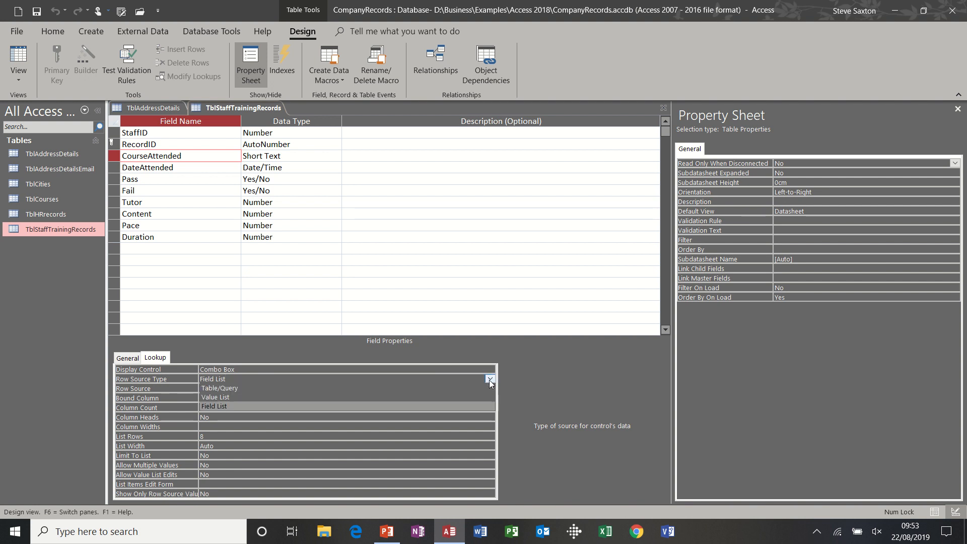
{"action": "left_click", "coordinate": [489, 379]}
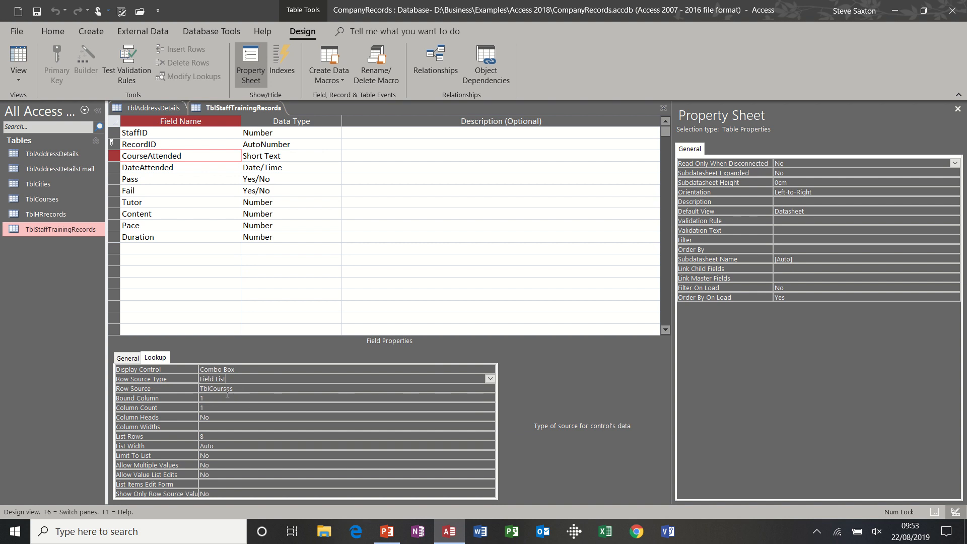
{"action": "left_click", "coordinate": [243, 388]}
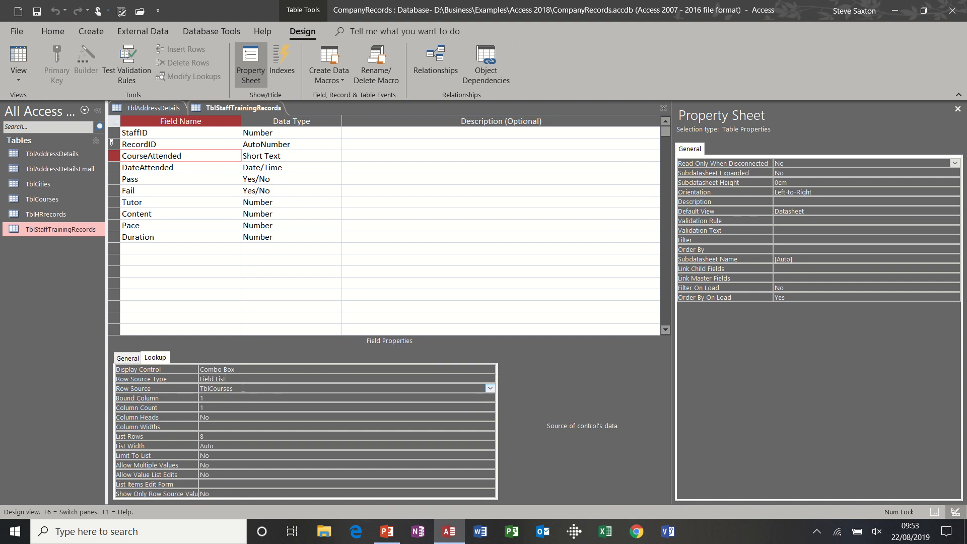
Step: Open TblCourses to compare its field names with the CourseAttended lookup's row source, and close TblCourses
{"action": "double_click", "coordinate": [50, 199]}
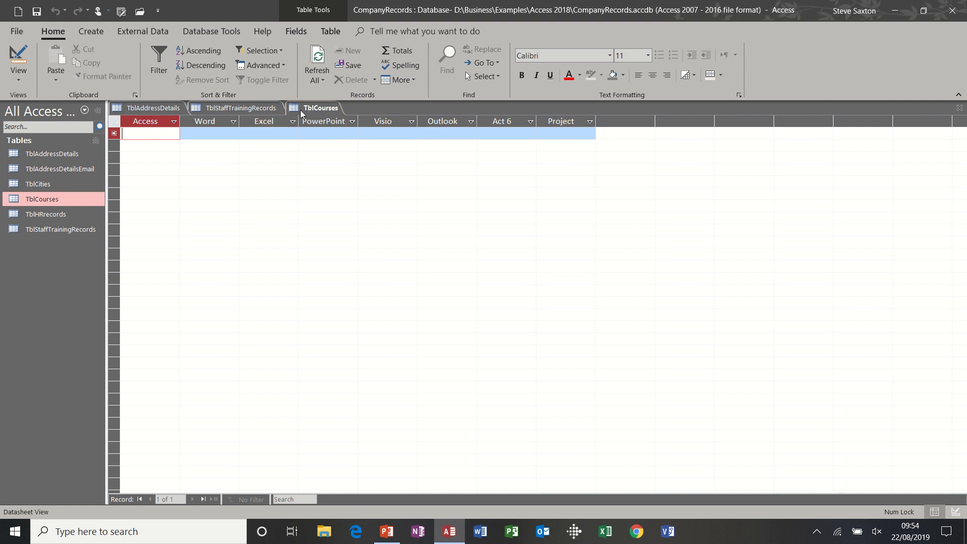
{"action": "left_click", "coordinate": [247, 110]}
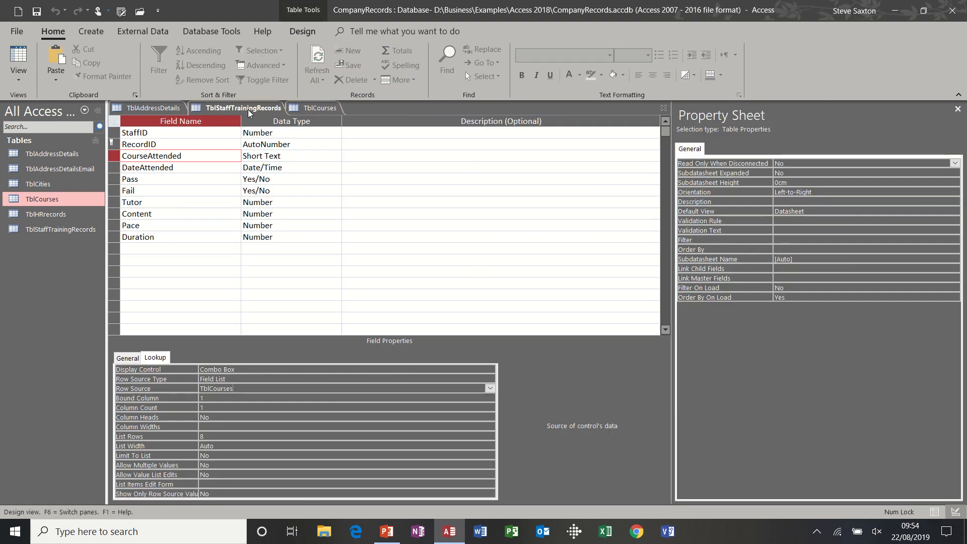
{"action": "left_click", "coordinate": [298, 111]}
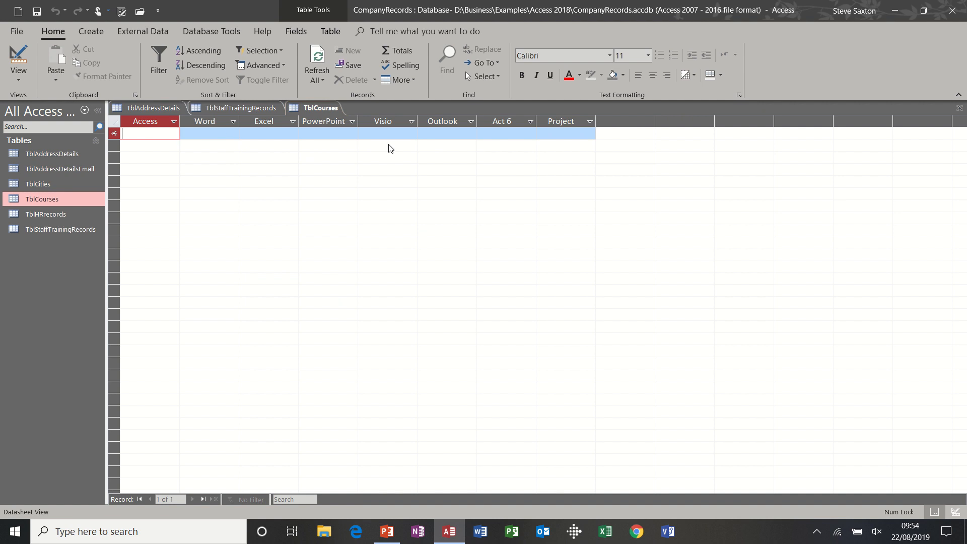
{"action": "left_click", "coordinate": [959, 108]}
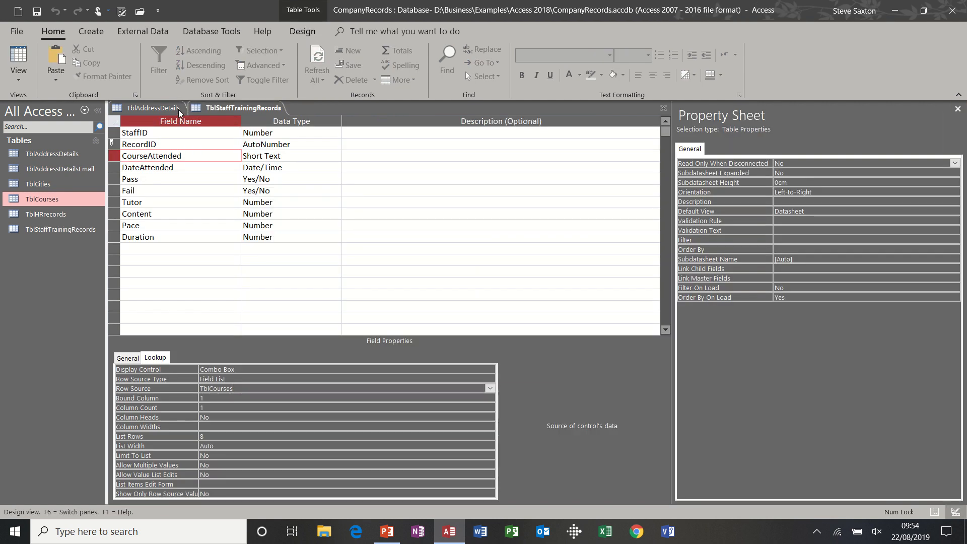
Step: Return TblStaffTrainingRecords to Datasheet view and recheck the course choices offered for the first record
{"action": "left_click", "coordinate": [23, 56]}
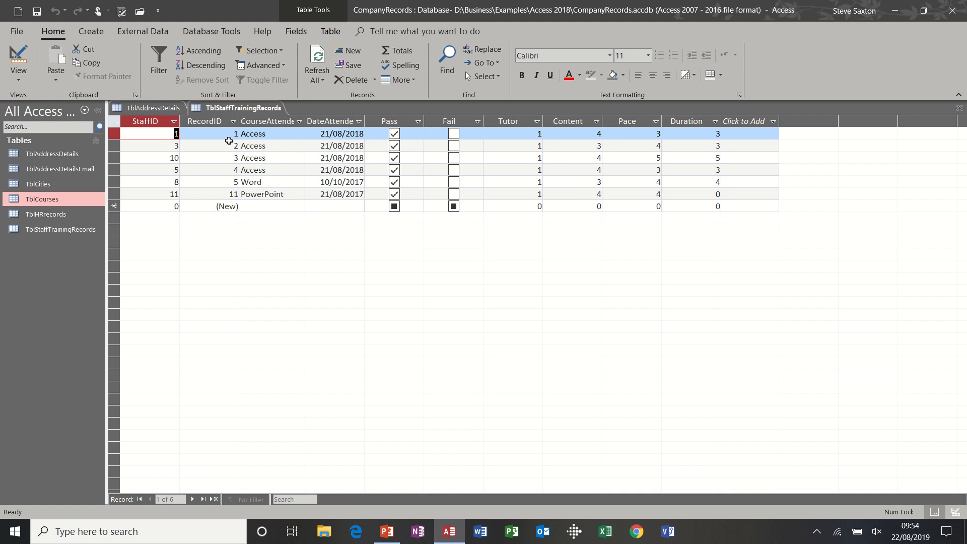
{"action": "left_click", "coordinate": [287, 133]}
{"action": "left_click", "coordinate": [302, 133]}
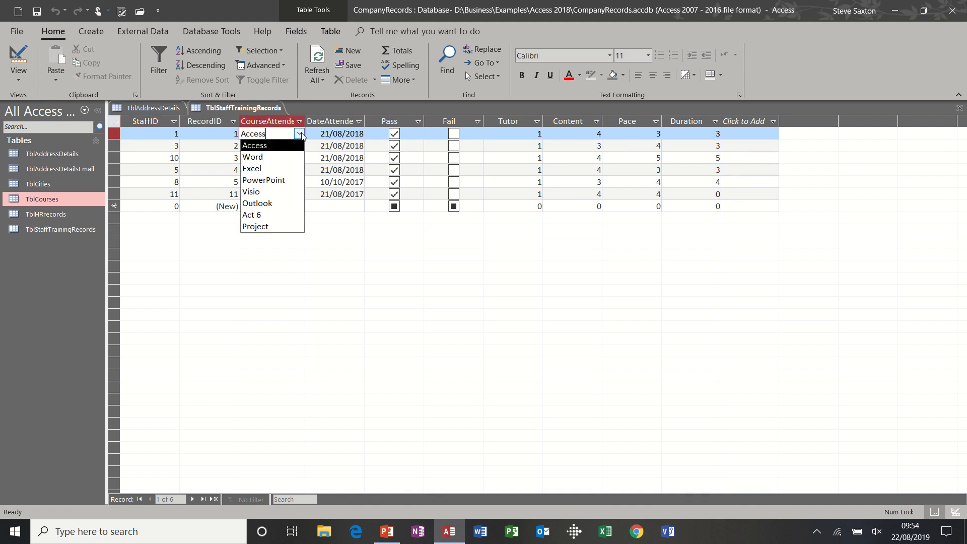
{"action": "left_click", "coordinate": [301, 133]}
Step: Switch back to TblAddressDetails and review the City and County choices offered for the first record
{"action": "left_click", "coordinate": [57, 153]}
{"action": "double_click", "coordinate": [58, 153]}
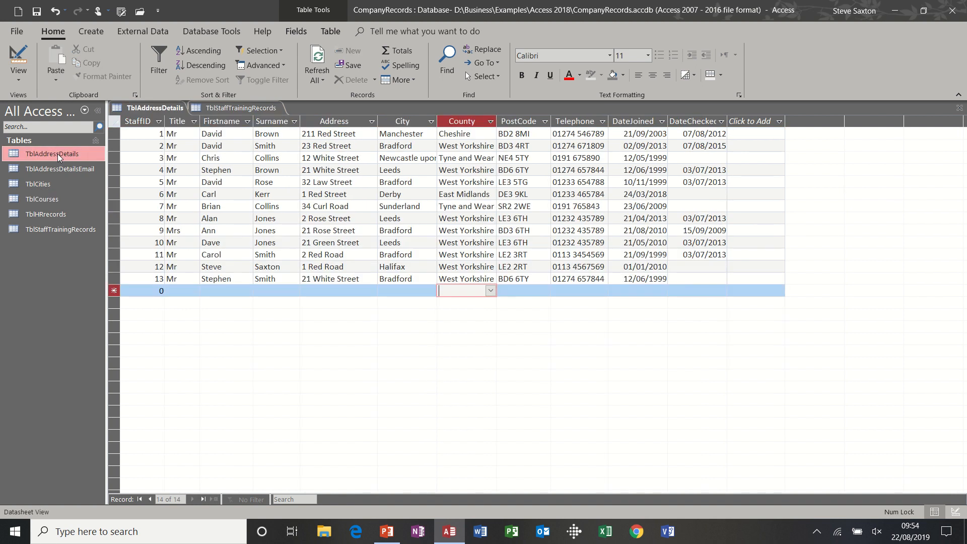
{"action": "left_click", "coordinate": [415, 132]}
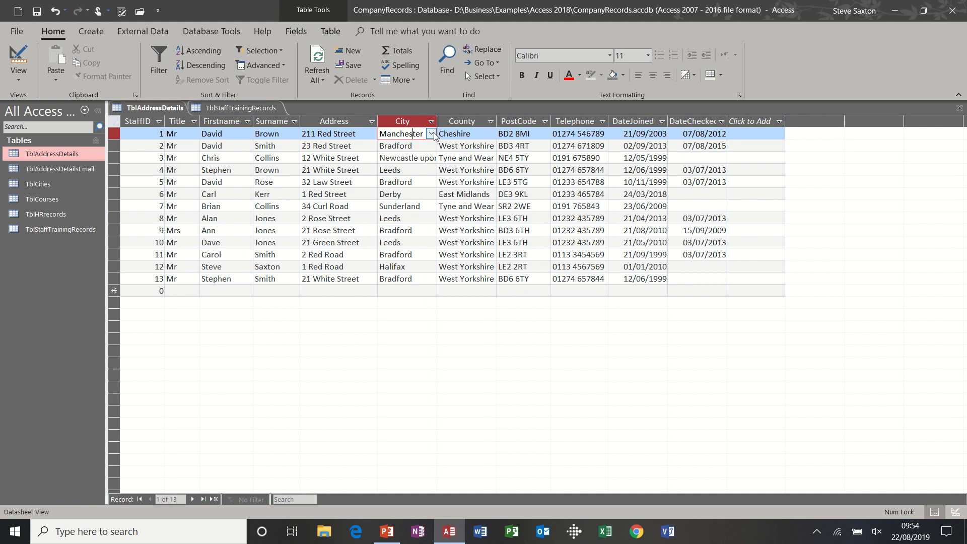
{"action": "left_click", "coordinate": [432, 134]}
{"action": "left_click", "coordinate": [432, 134]}
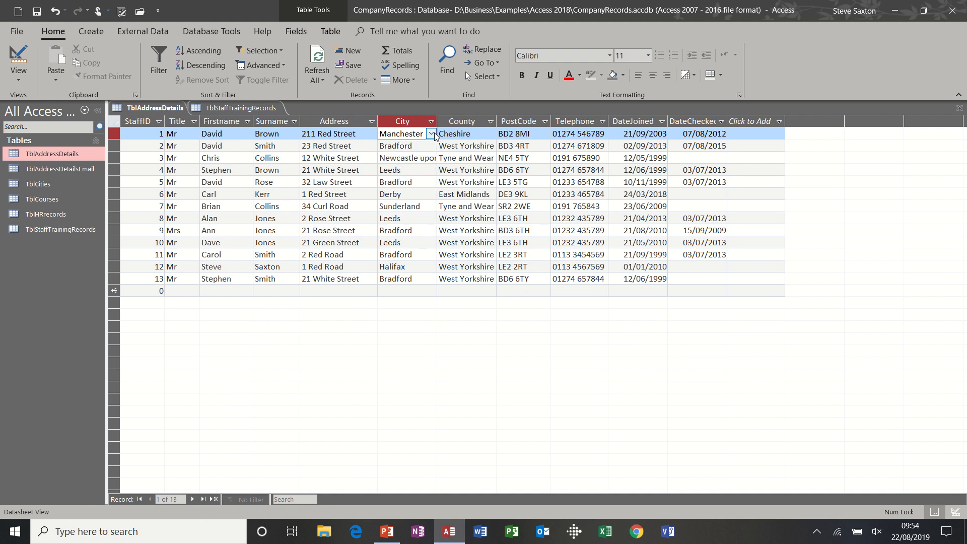
{"action": "left_click", "coordinate": [478, 133]}
{"action": "left_click", "coordinate": [490, 134]}
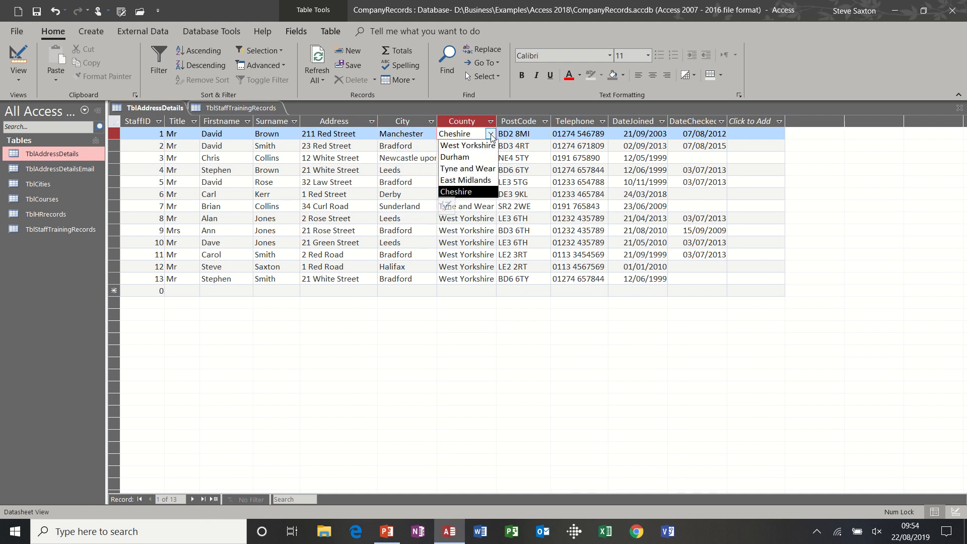
{"action": "left_click", "coordinate": [491, 135]}
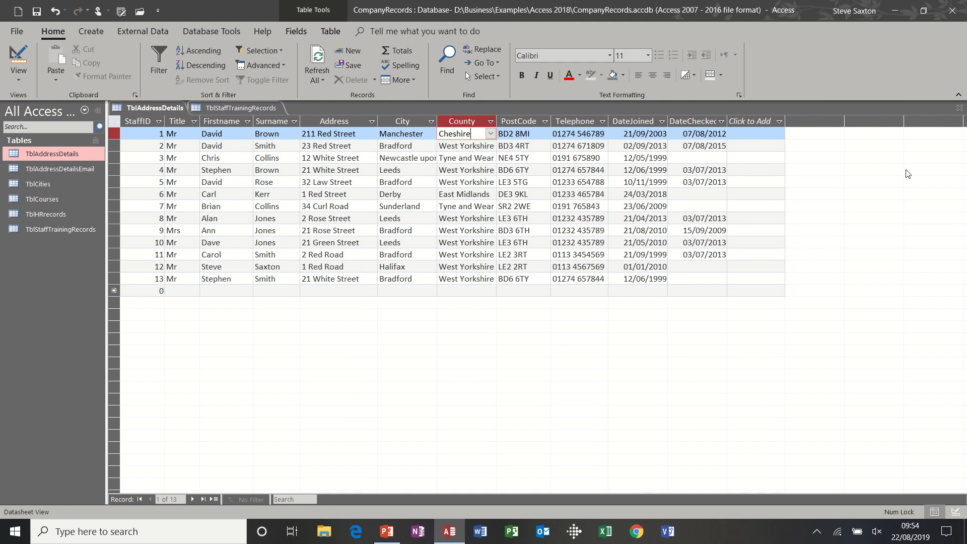
Step: Freeze the StaffID, Title, Firstname and Surname fields in the TblAddressDetails datasheet
{"action": "left_click", "coordinate": [923, 11]}
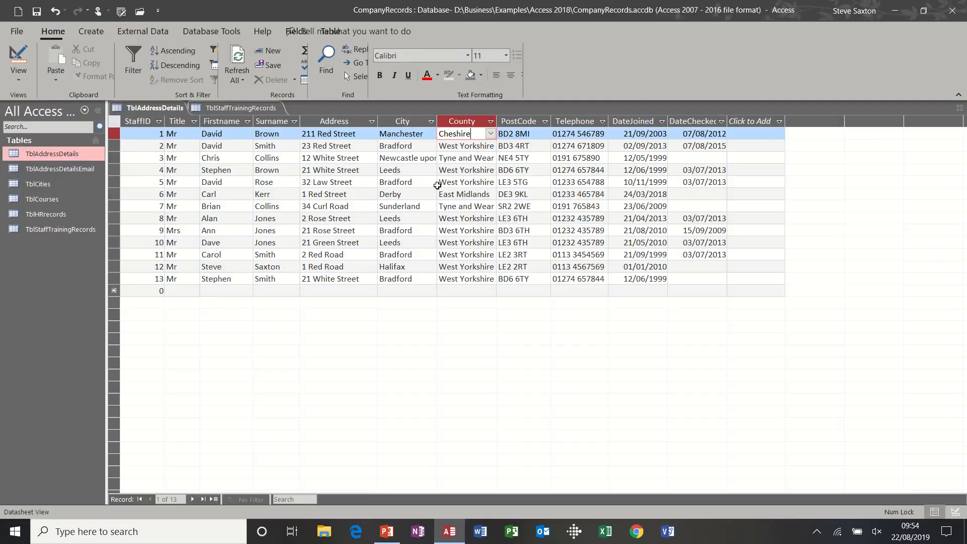
{"action": "left_click", "coordinate": [439, 184]}
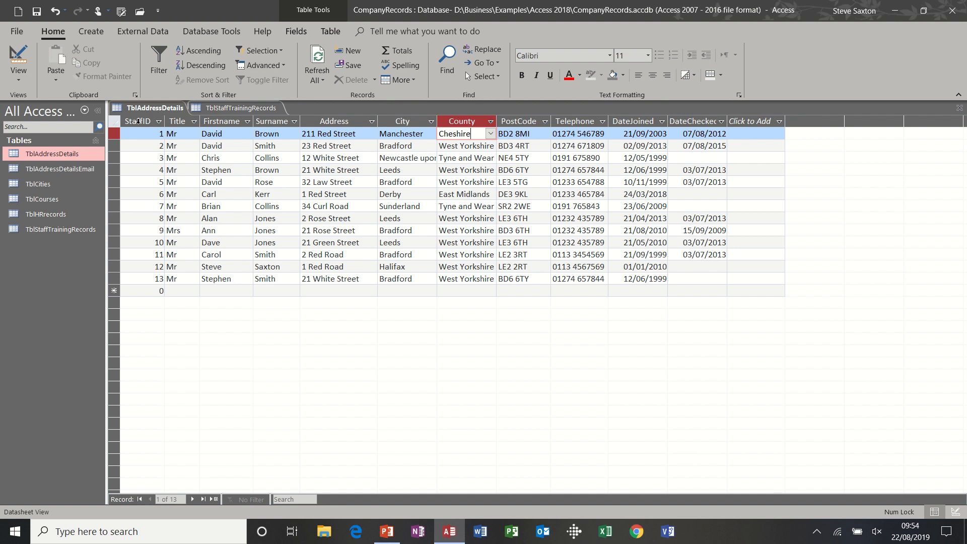
{"action": "left_click_drag", "start_coordinate": [138, 123], "coordinate": [281, 133]}
{"action": "right_click", "coordinate": [281, 132]}
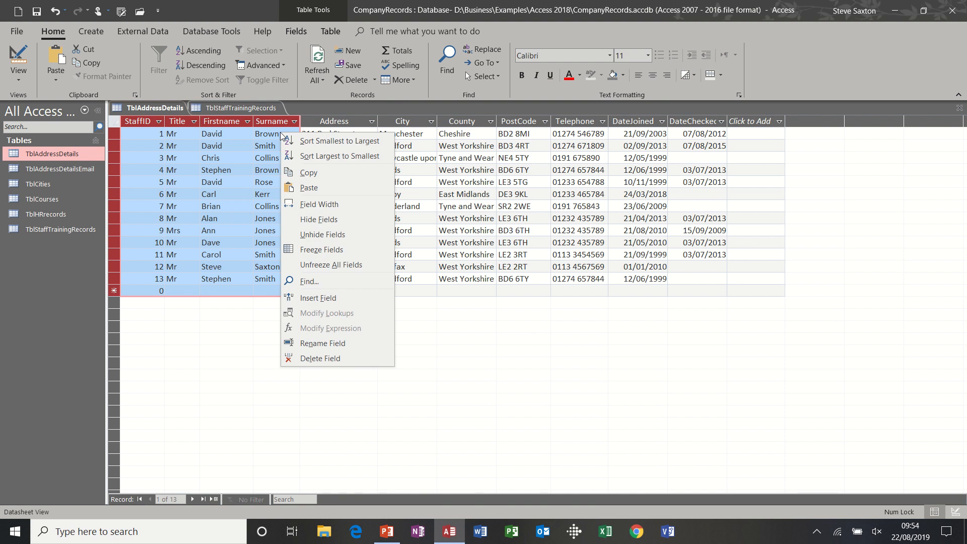
{"action": "left_click", "coordinate": [322, 249]}
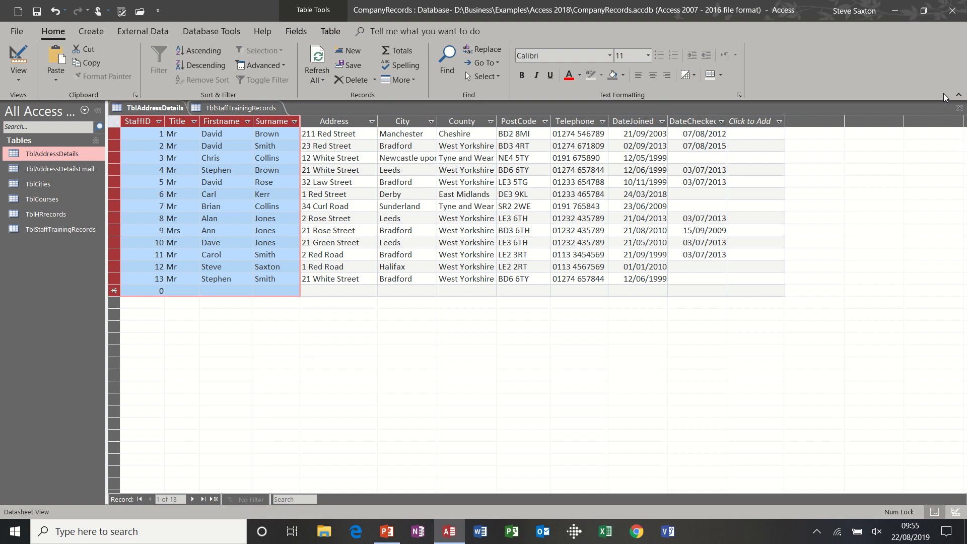
Step: Narrow the program window and scroll the datasheet sideways to check the frozen fields, and restore the window to full size
{"action": "left_click", "coordinate": [923, 10]}
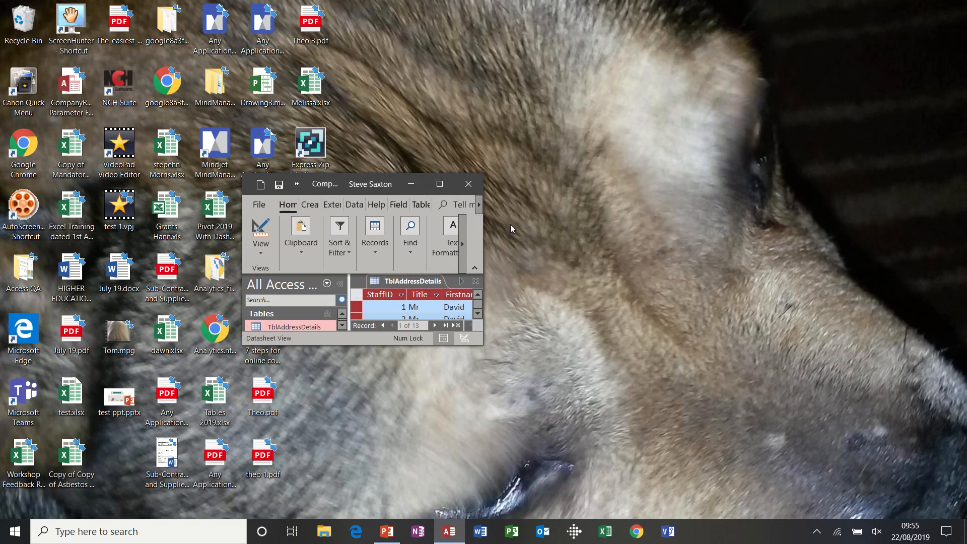
{"action": "left_click_drag", "start_coordinate": [483, 233], "coordinate": [905, 234]}
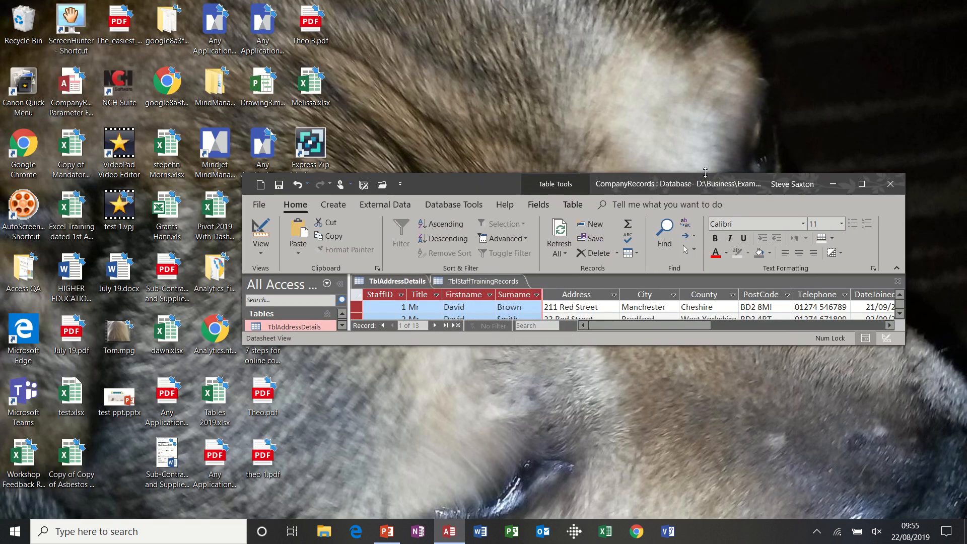
{"action": "left_click_drag", "start_coordinate": [671, 174], "coordinate": [672, 0]}
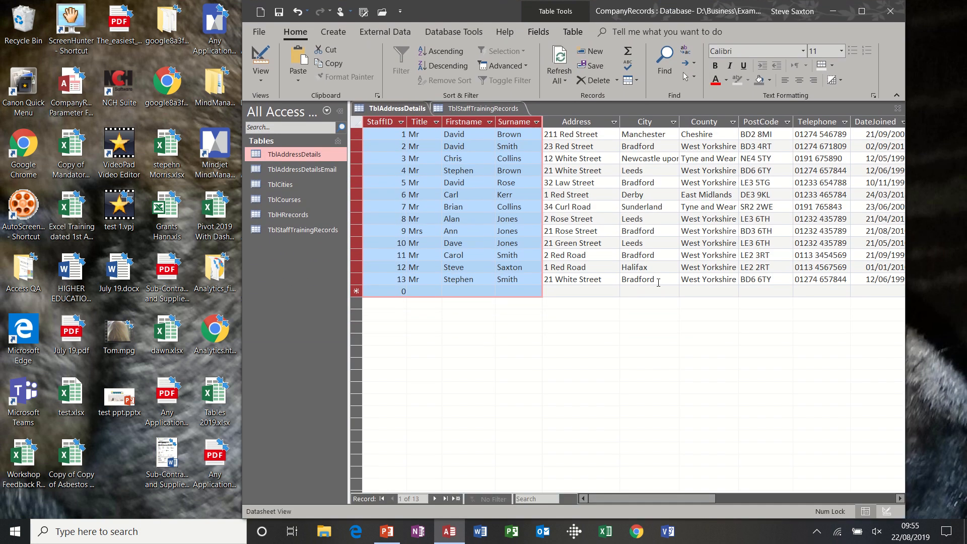
{"action": "left_click_drag", "start_coordinate": [626, 495], "coordinate": [650, 494]}
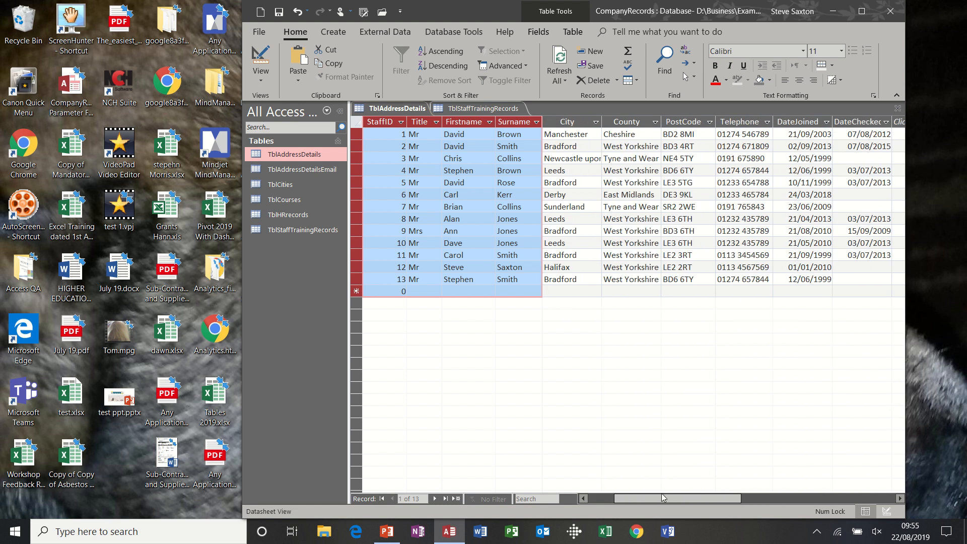
{"action": "left_click", "coordinate": [861, 11]}
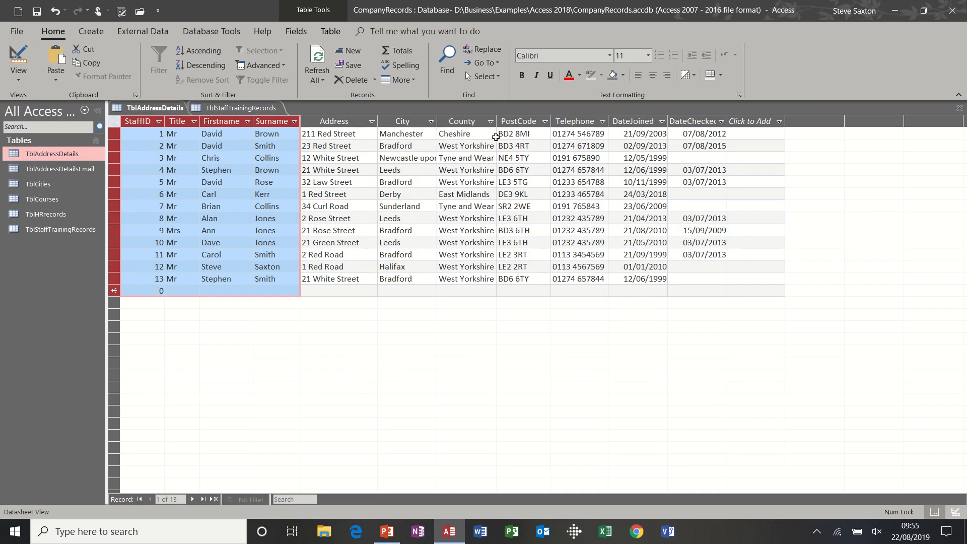
Step: Reapply Freeze Fields to the StaffID, Title, Firstname and Surname fields and clear the column selection
{"action": "right_click", "coordinate": [272, 137]}
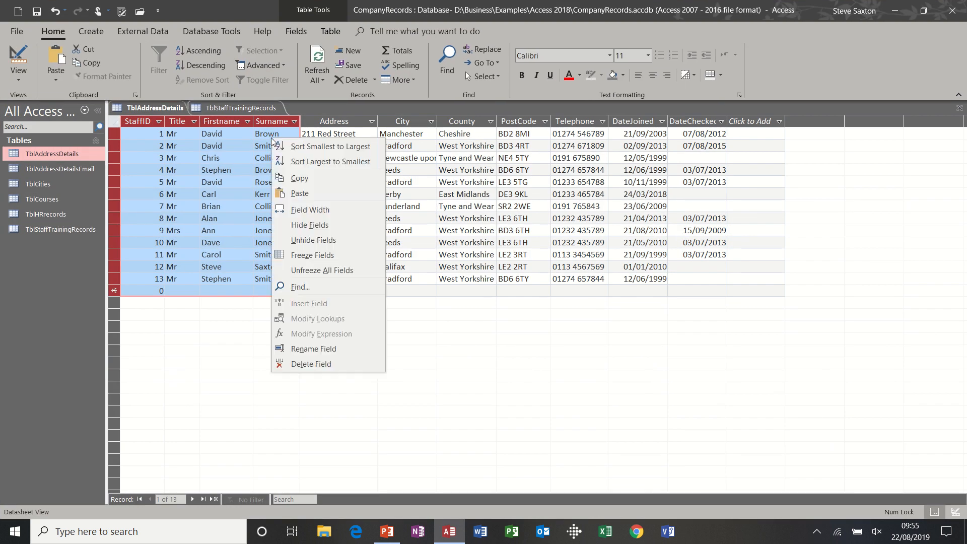
{"action": "left_click", "coordinate": [300, 255]}
{"action": "left_click", "coordinate": [333, 157]}
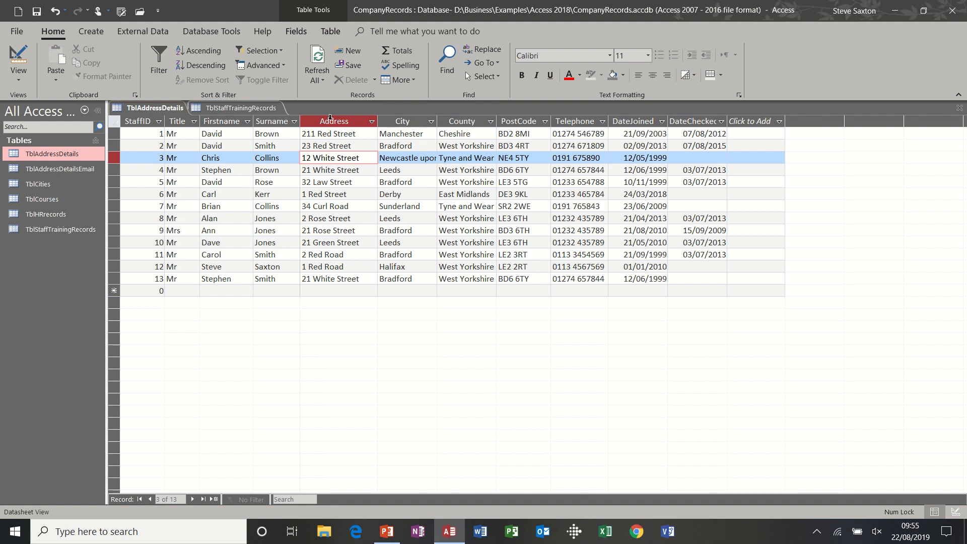
Step: Hide the Address, City, County and PostCode fields in the TblAddressDetails datasheet
{"action": "left_click_drag", "start_coordinate": [330, 117], "coordinate": [509, 122]}
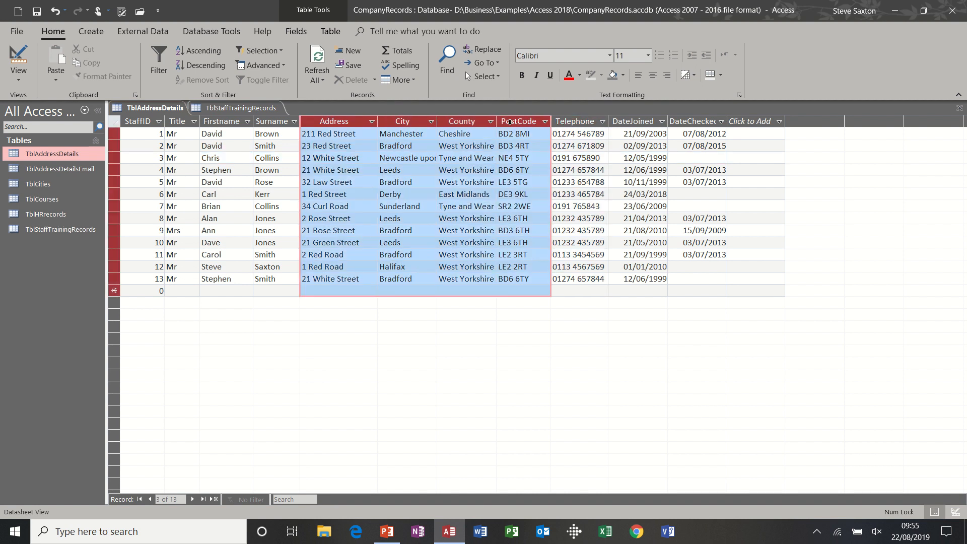
{"action": "right_click", "coordinate": [500, 161]}
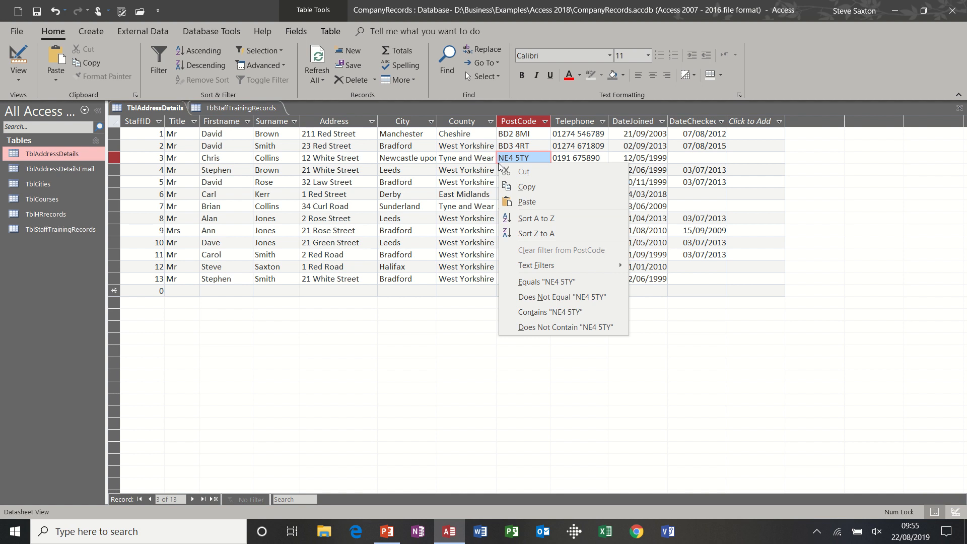
{"action": "left_click", "coordinate": [343, 130]}
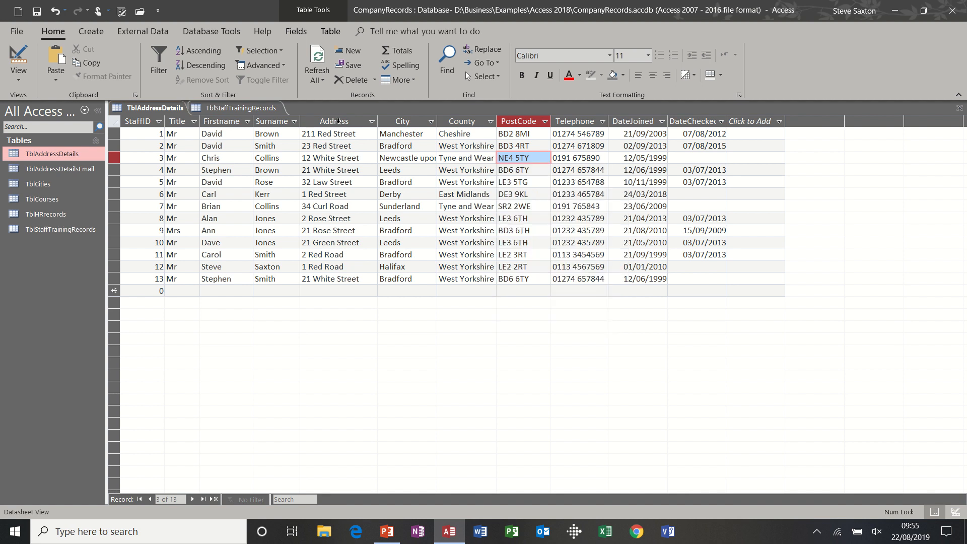
{"action": "left_click_drag", "start_coordinate": [338, 120], "coordinate": [508, 113]}
{"action": "right_click", "coordinate": [512, 120]}
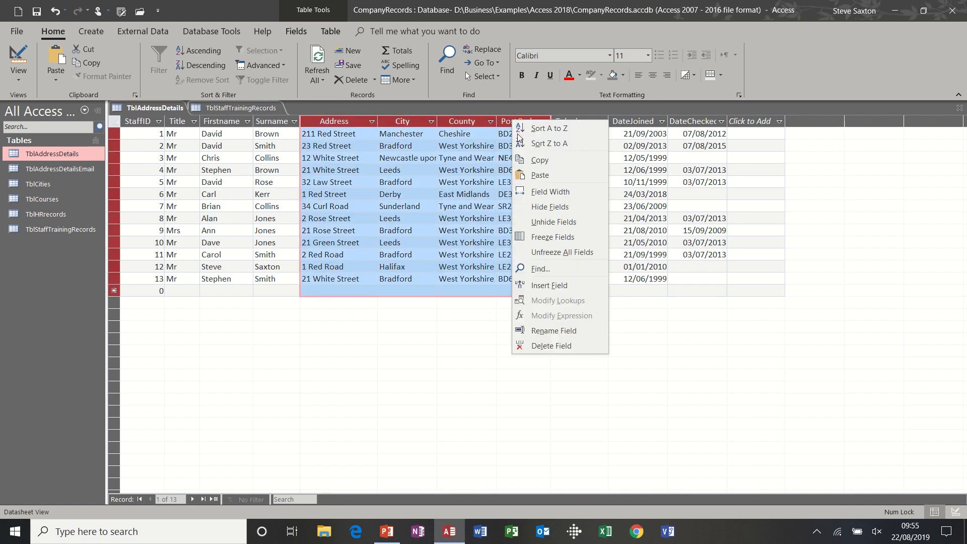
{"action": "left_click", "coordinate": [535, 207]}
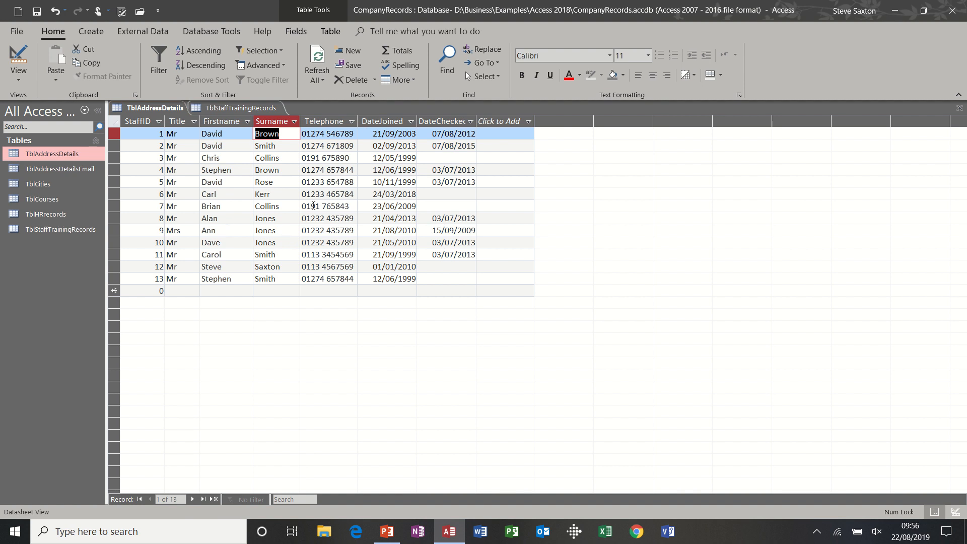
Step: Unhide the Address, City, County and PostCode columns and clear the Surname column selection
{"action": "left_click", "coordinate": [276, 122]}
{"action": "right_click", "coordinate": [276, 122]}
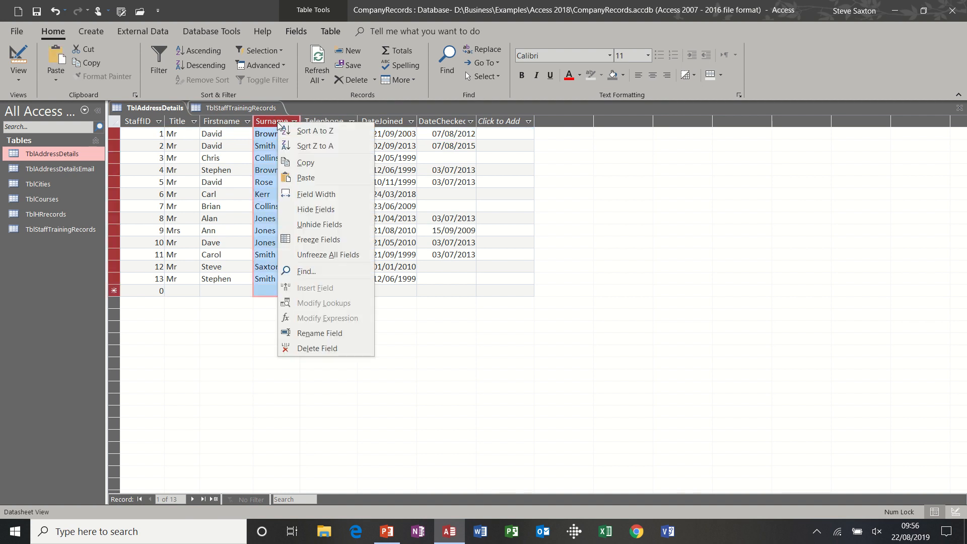
{"action": "left_click", "coordinate": [328, 224]}
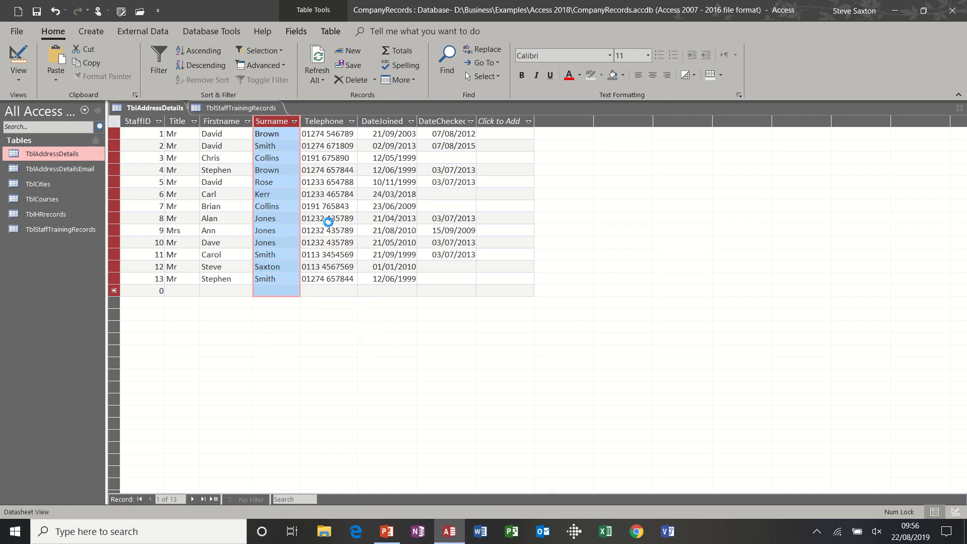
{"action": "left_click", "coordinate": [427, 189]}
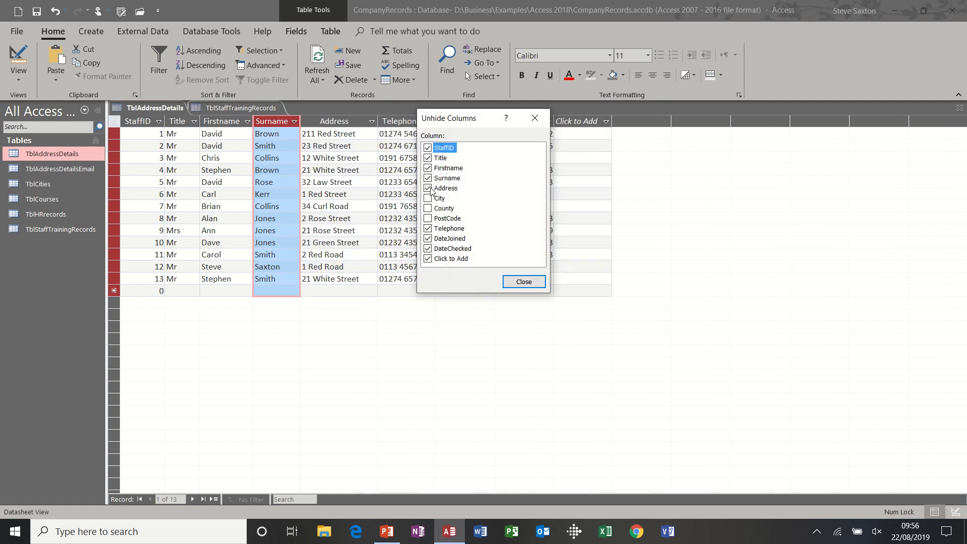
{"action": "left_click", "coordinate": [429, 199]}
{"action": "left_click", "coordinate": [429, 208]}
{"action": "left_click", "coordinate": [429, 218]}
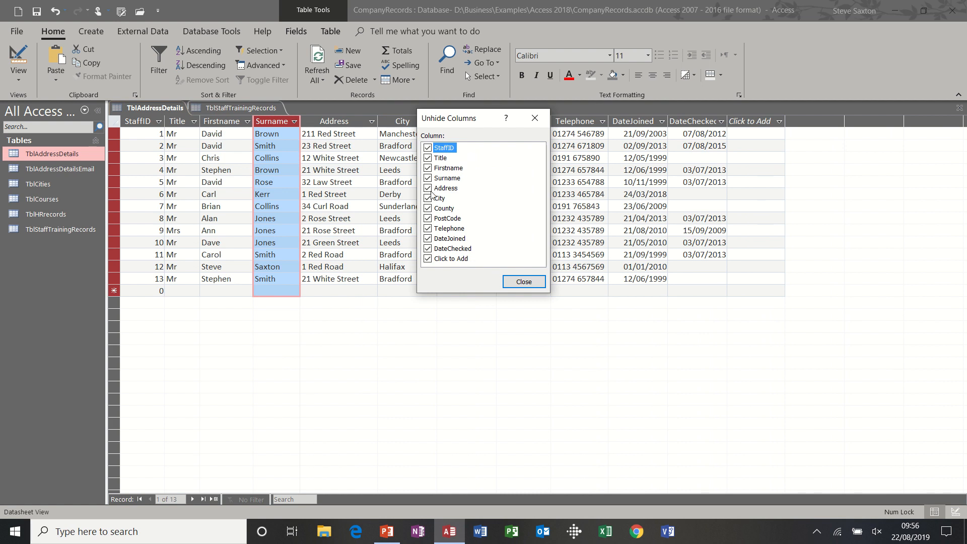
{"action": "left_click", "coordinate": [524, 282]}
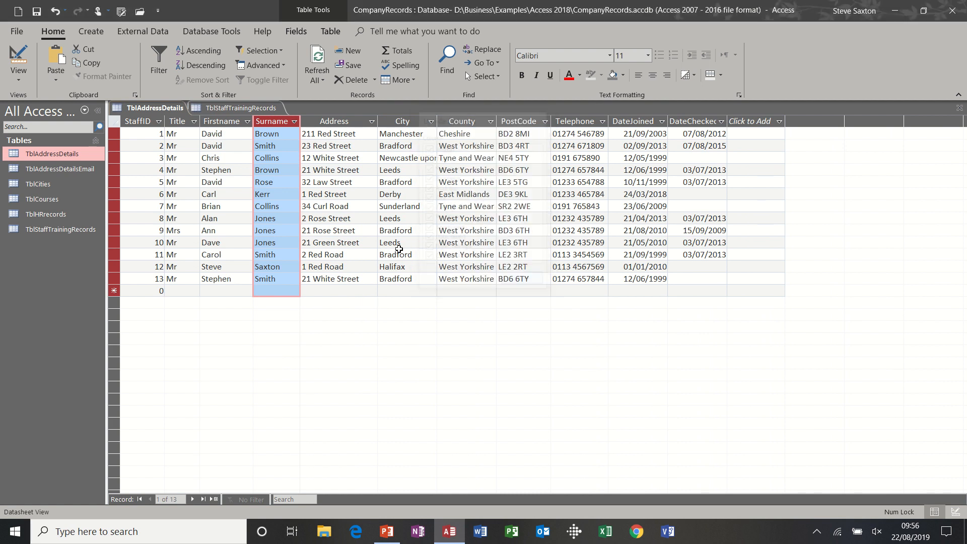
{"action": "left_click", "coordinate": [307, 146]}
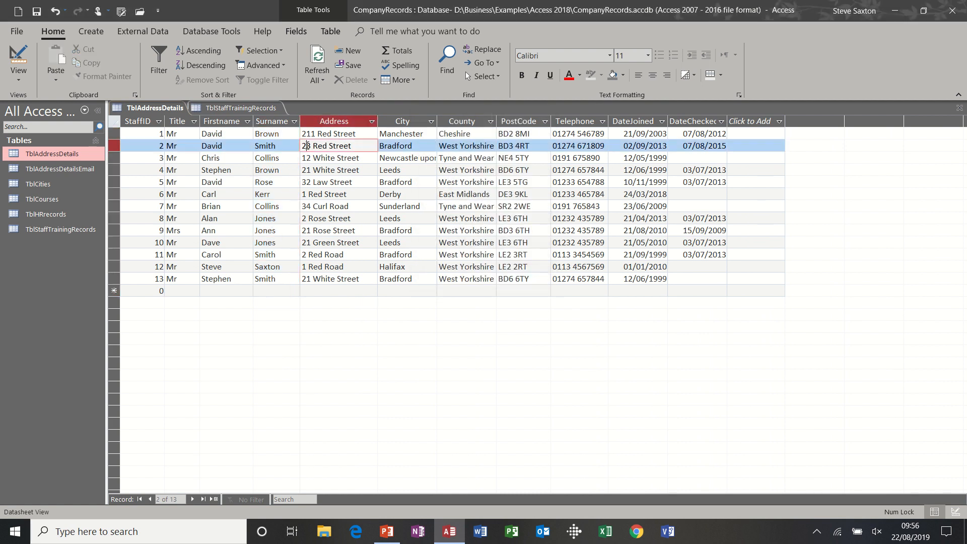
{"action": "left_click", "coordinate": [283, 157]}
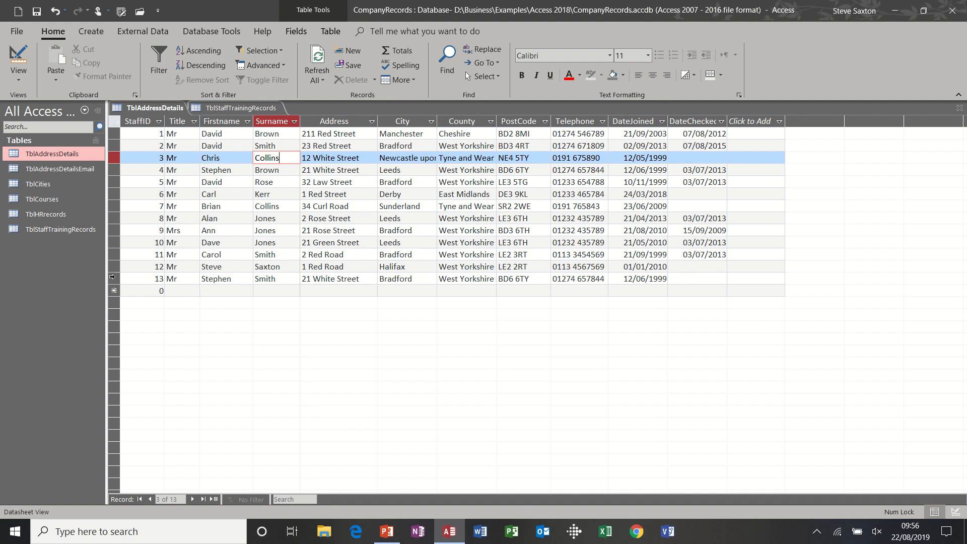
Step: Copy the whole record with StaffID 13, paste it into the new record row and try to save the duplicate
{"action": "left_click", "coordinate": [112, 278]}
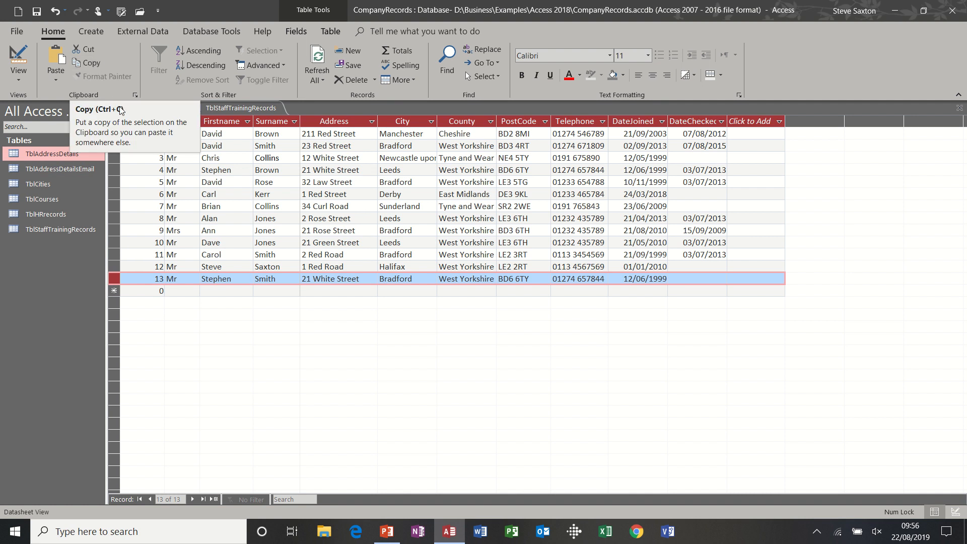
{"action": "left_click", "coordinate": [114, 290]}
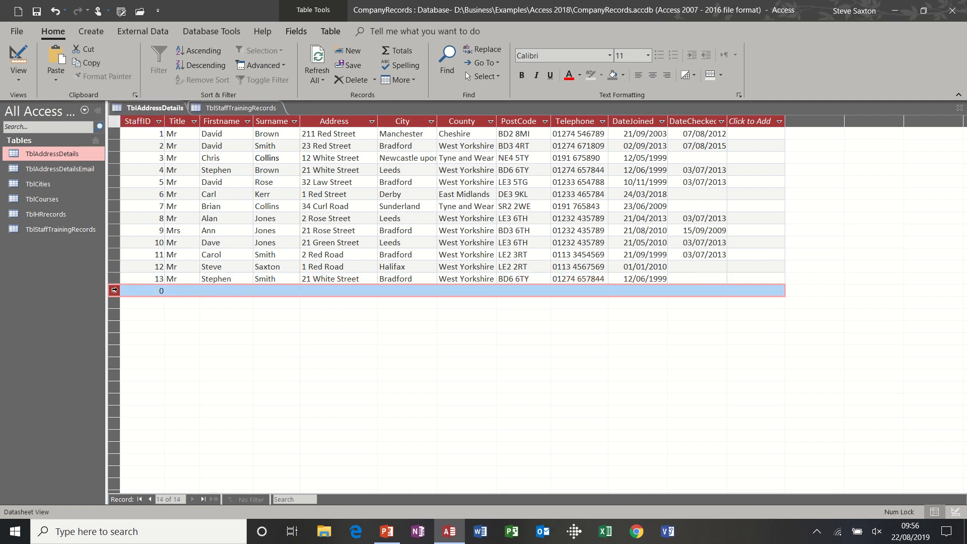
{"action": "key", "text": "ctrl+v"}
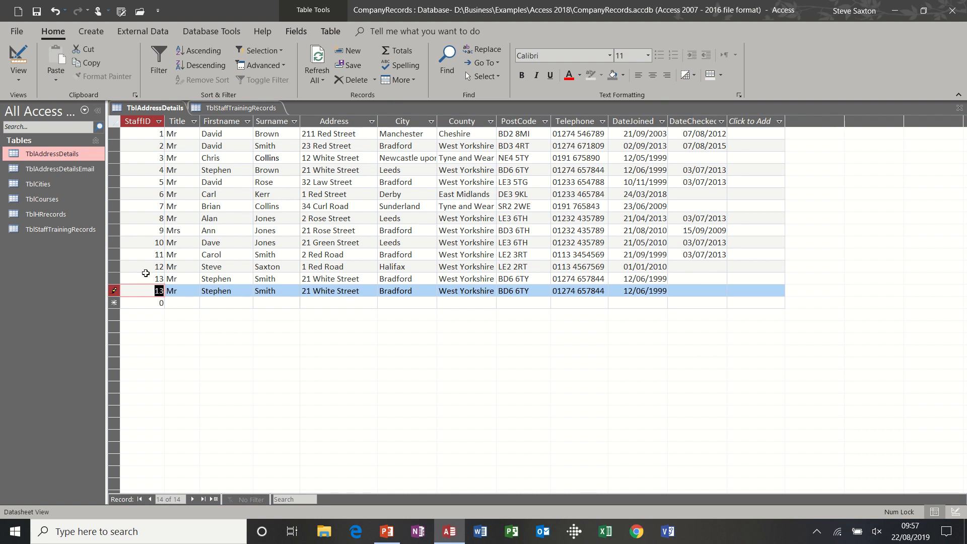
{"action": "left_click", "coordinate": [227, 302]}
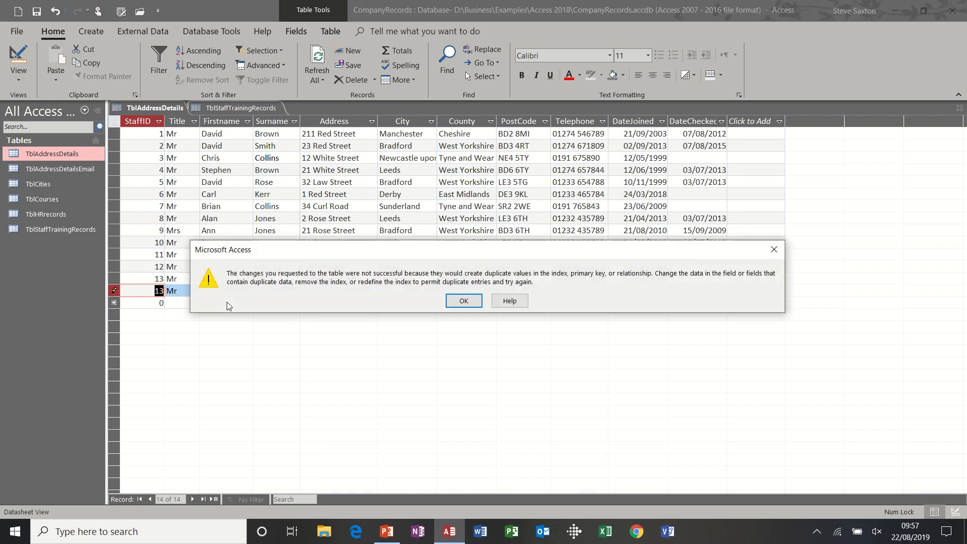
{"action": "left_click", "coordinate": [461, 300]}
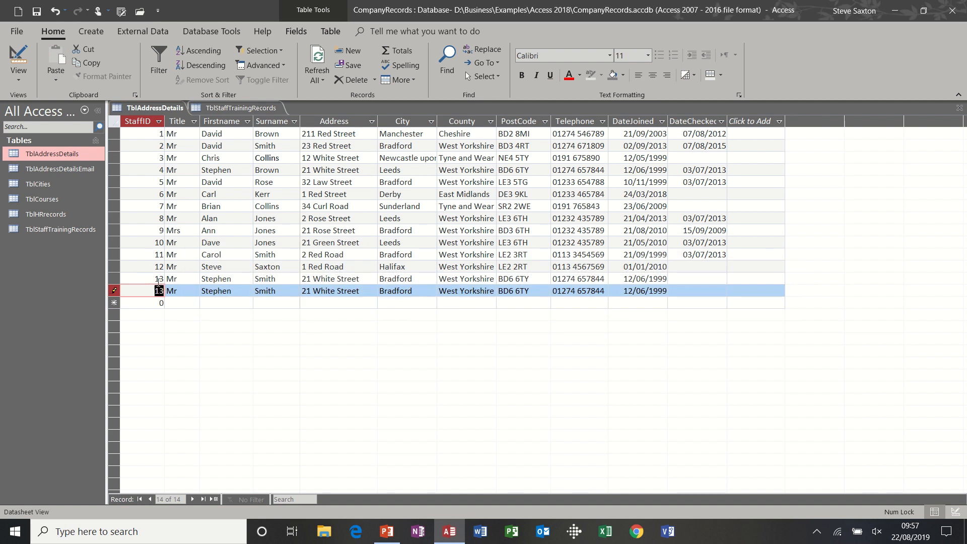
Step: Set the pasted record's StaffID to 14 and Title to Mrs, replace its first name, and save the record
{"action": "type", "text": "14"}
{"action": "double_click", "coordinate": [227, 290]}
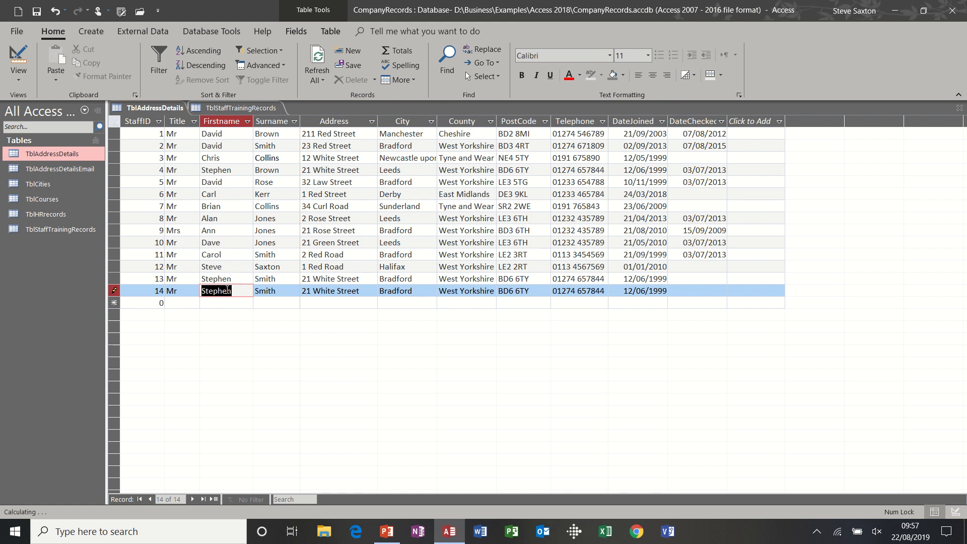
{"action": "type", "text": "Ann"}
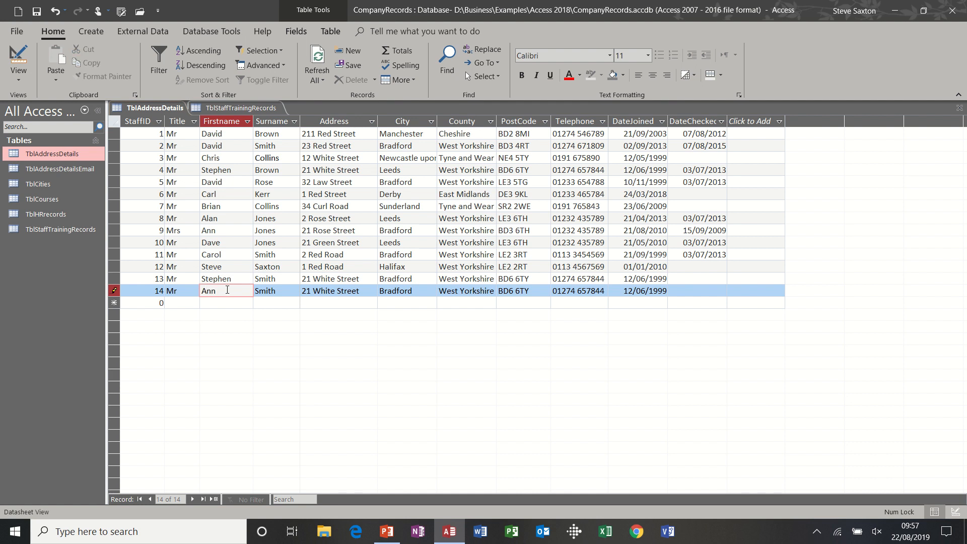
{"action": "left_click", "coordinate": [184, 290]}
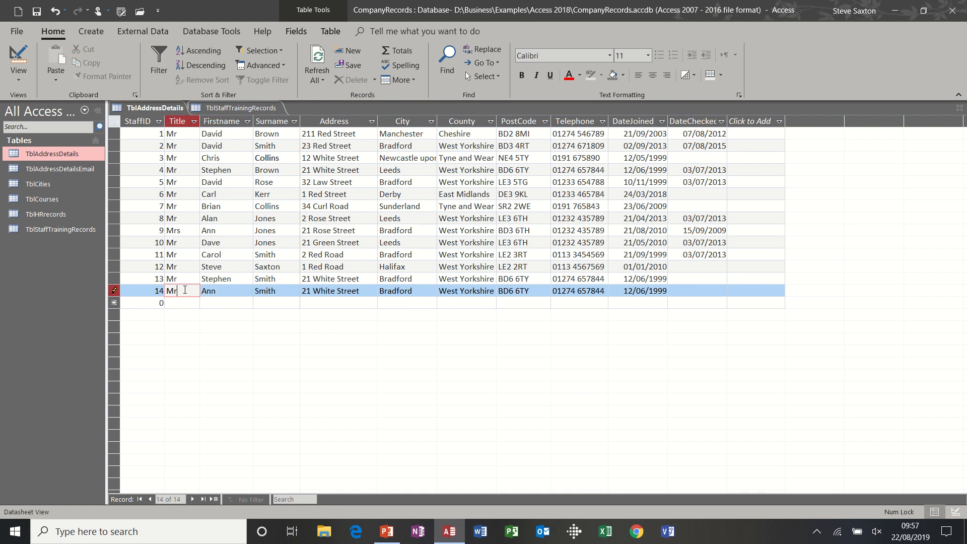
{"action": "type", "text": "s"}
{"action": "left_click", "coordinate": [216, 301]}
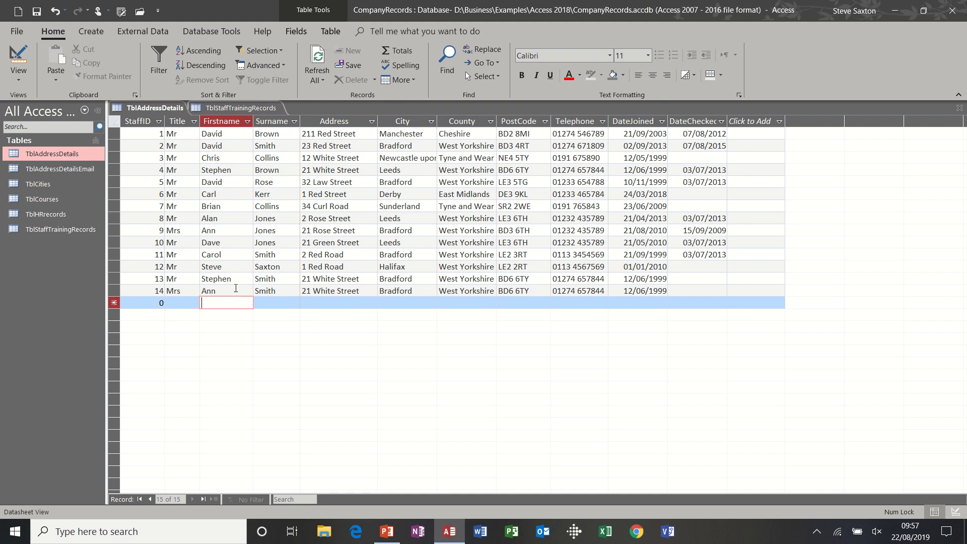
{"action": "left_click", "coordinate": [302, 291]}
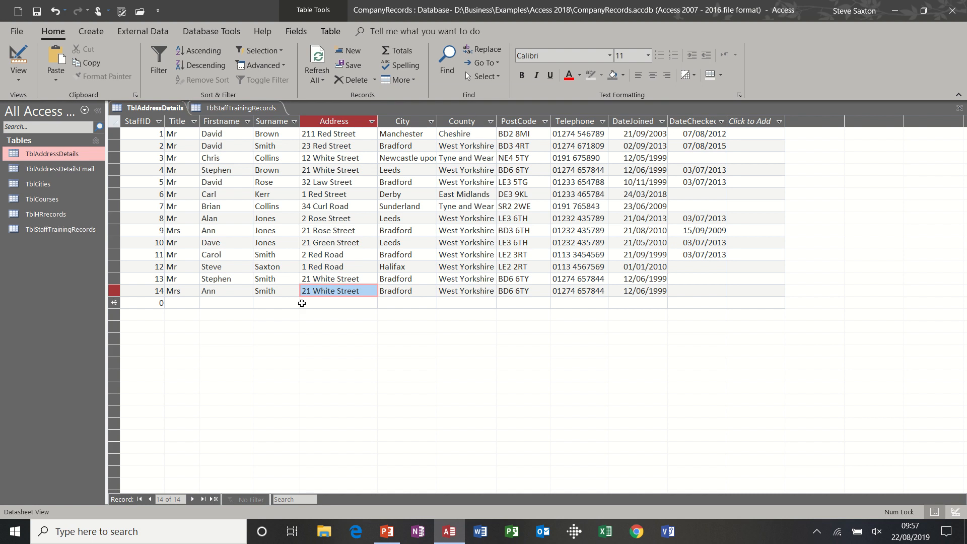
{"action": "left_click", "coordinate": [302, 303]}
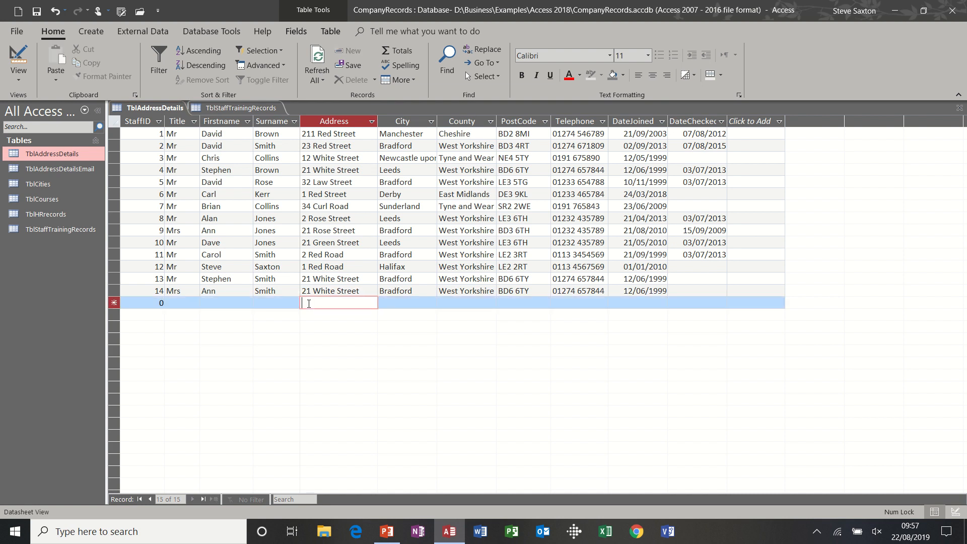
{"action": "right_click", "coordinate": [308, 303]}
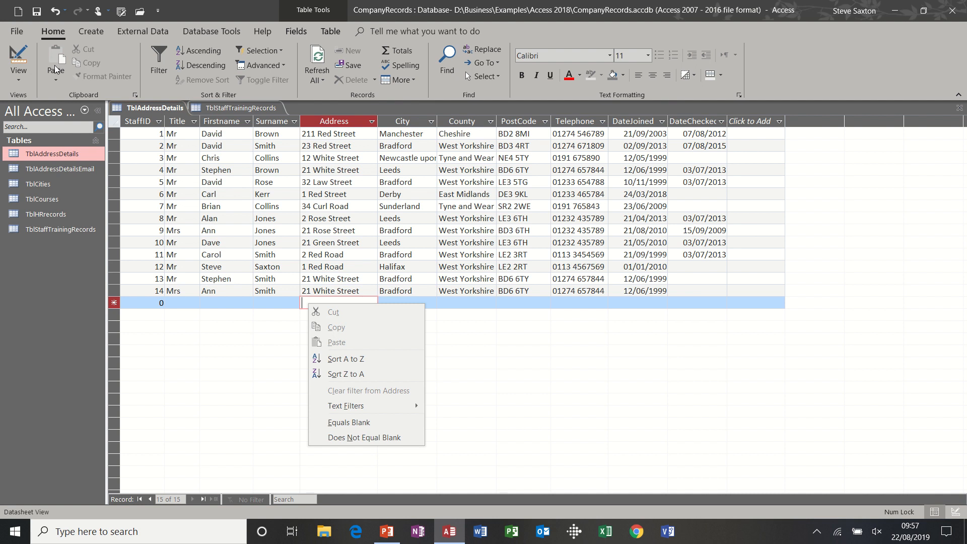
{"action": "left_click", "coordinate": [288, 306]}
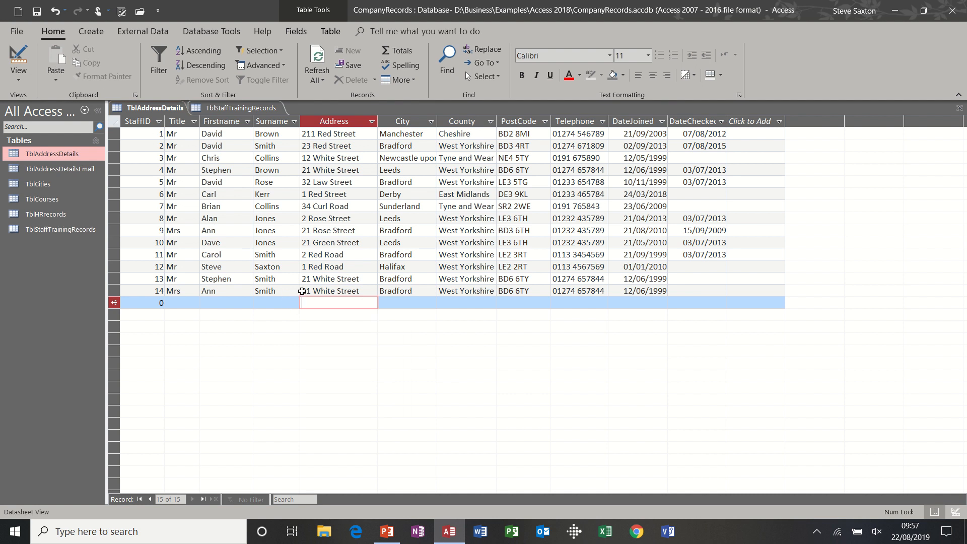
Step: Copy only the Address value of the record with StaffID 14 and paste it into the Address field of the new record row
{"action": "left_click", "coordinate": [301, 291]}
{"action": "key", "text": "ctrl+c"}
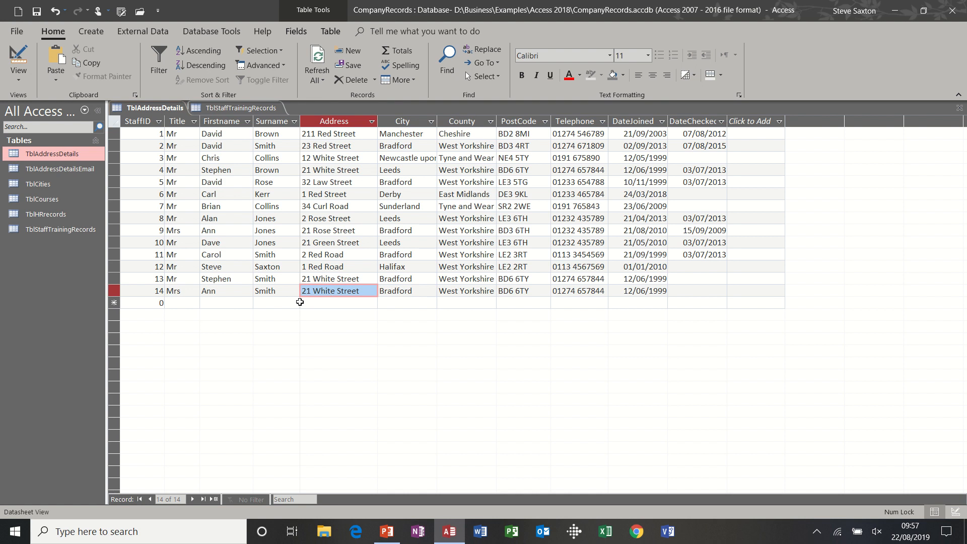
{"action": "left_click", "coordinate": [300, 302]}
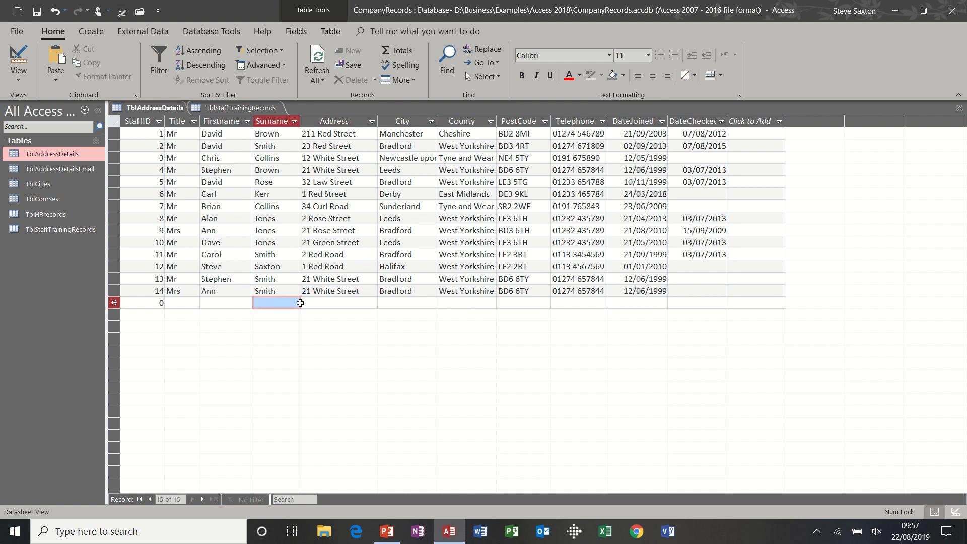
{"action": "left_click", "coordinate": [301, 302]}
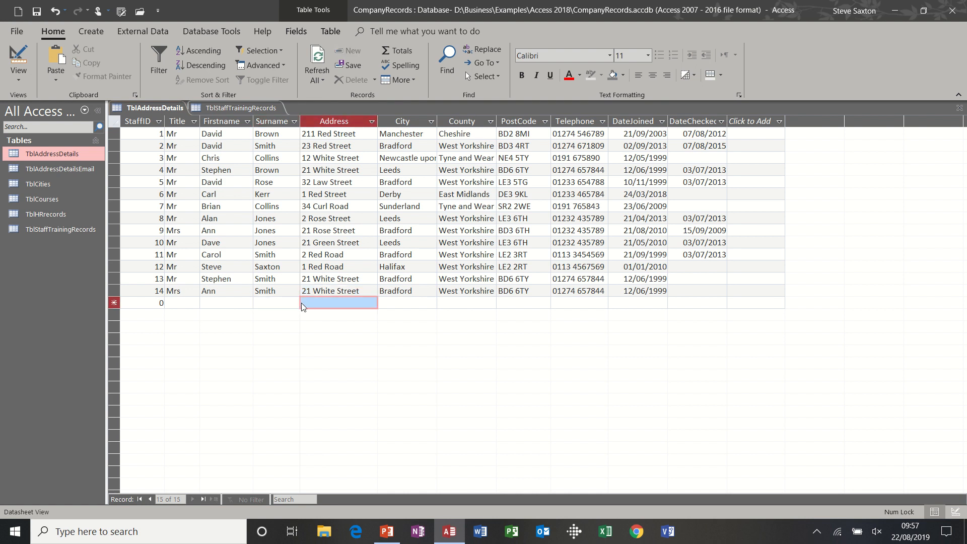
{"action": "right_click", "coordinate": [301, 303]}
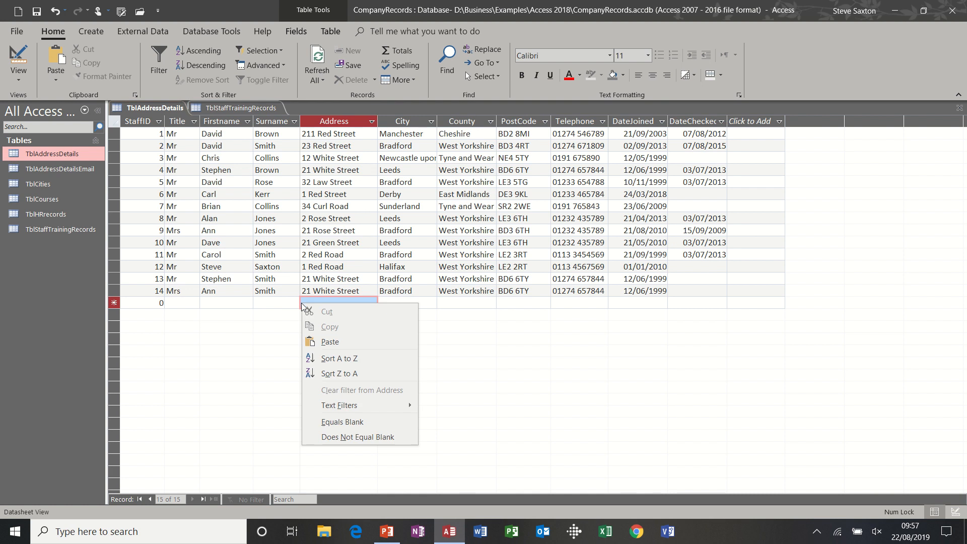
{"action": "left_click", "coordinate": [330, 342]}
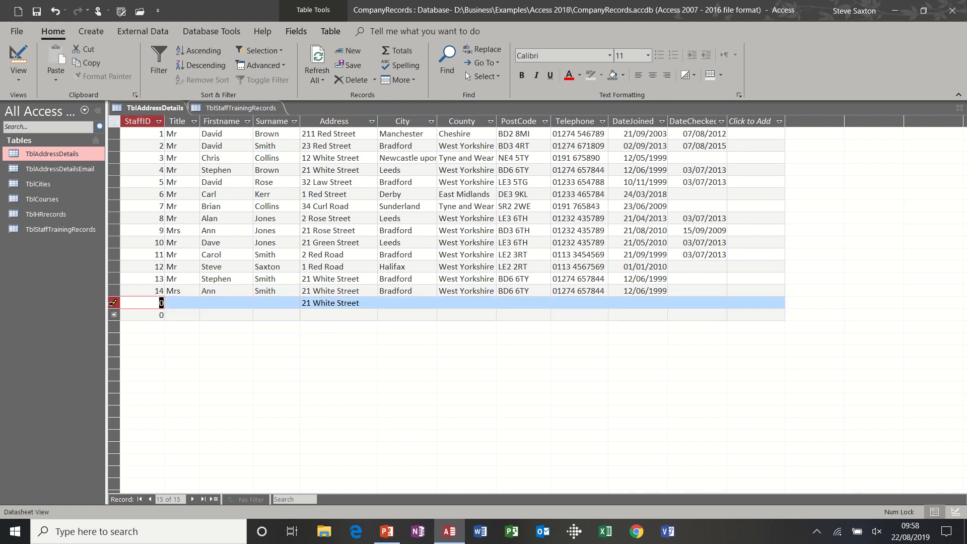
Step: Delete the unfinished record that holds only the pasted Address value
{"action": "left_click", "coordinate": [112, 302]}
{"action": "key", "text": "Delete"}
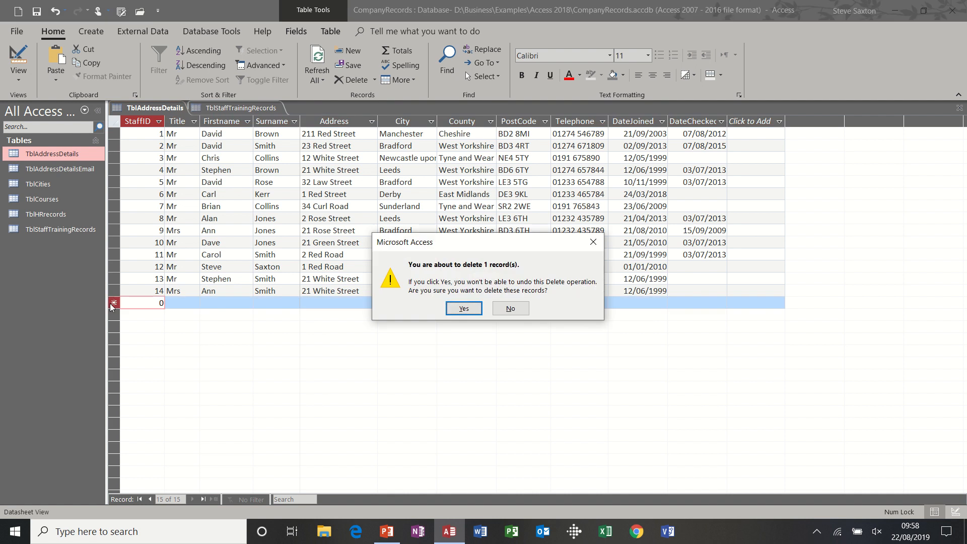
{"action": "left_click", "coordinate": [460, 308]}
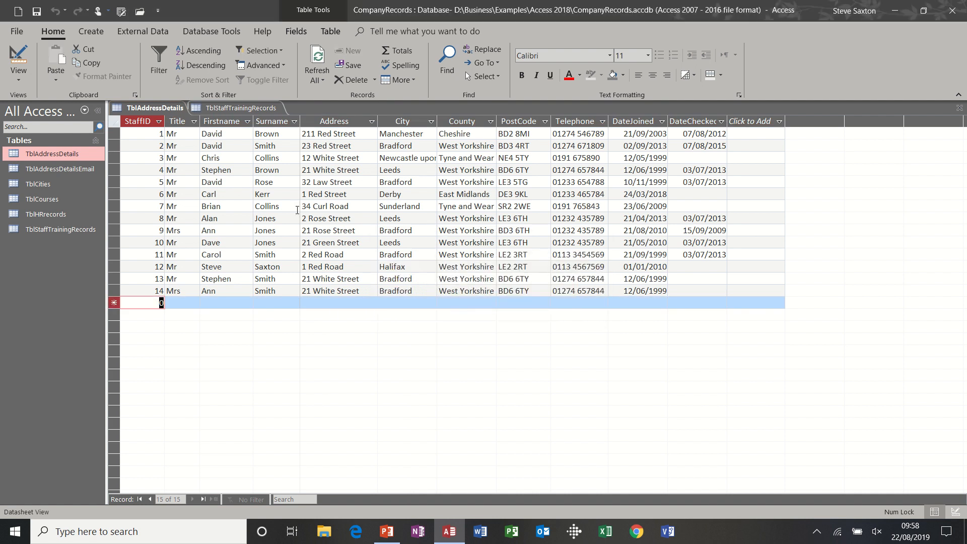
Step: Duplicate the TblAddressDetails table with its structure and data under the name TblAddressDetails1
{"action": "left_click_drag", "start_coordinate": [146, 120], "coordinate": [293, 126]}
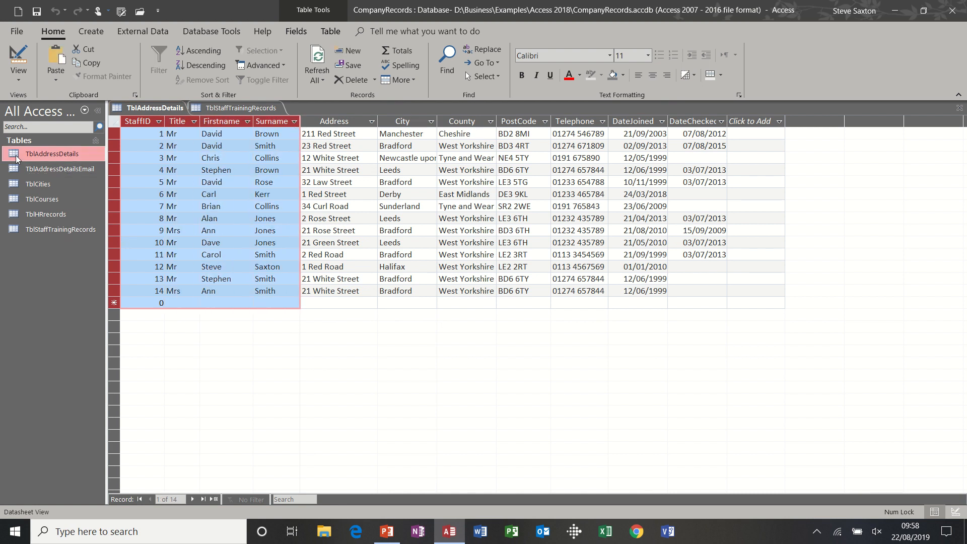
{"action": "left_click", "coordinate": [40, 155]}
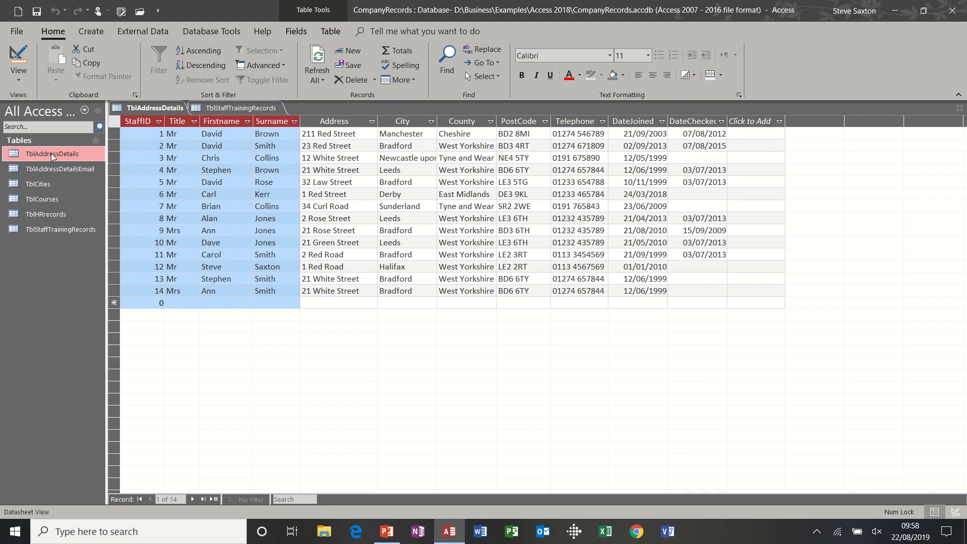
{"action": "right_click", "coordinate": [51, 153]}
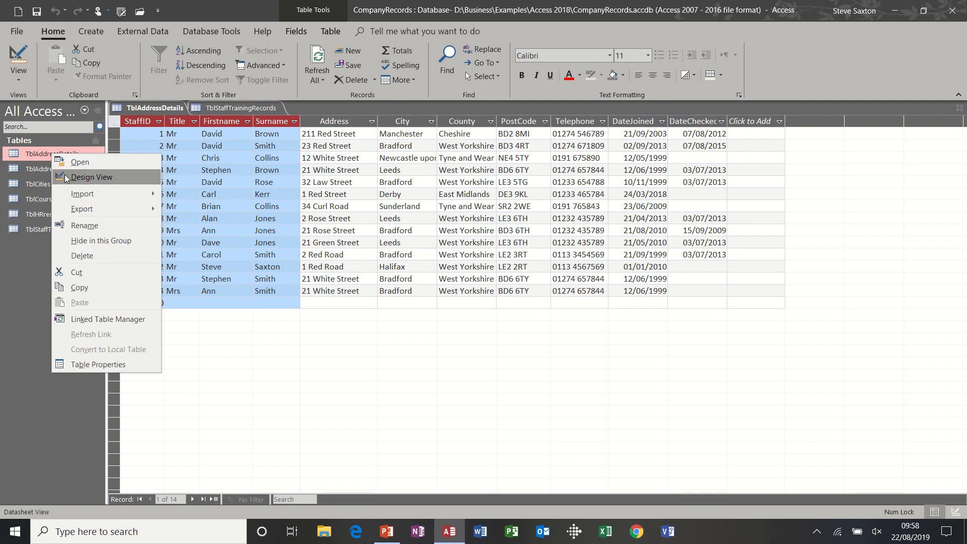
{"action": "left_click", "coordinate": [87, 285]}
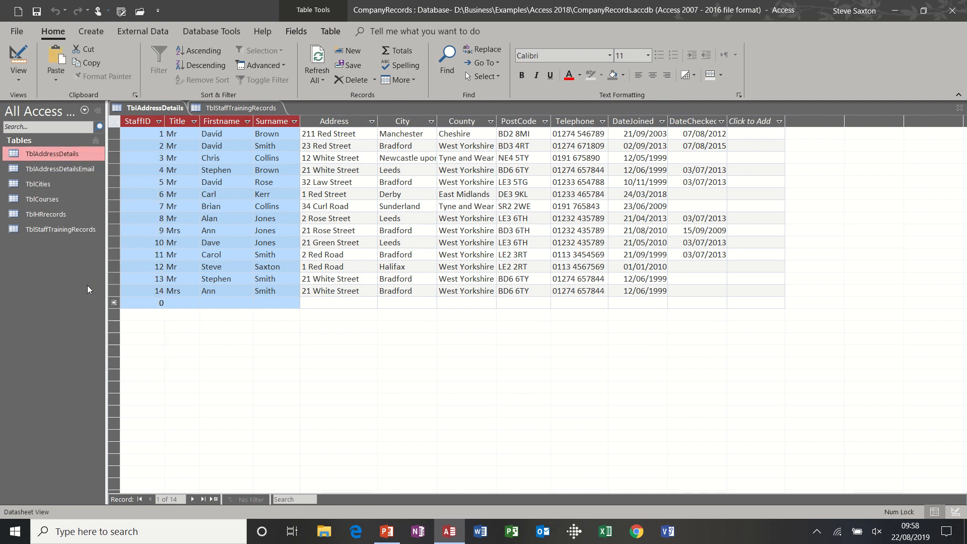
{"action": "key", "text": "ctrl+v"}
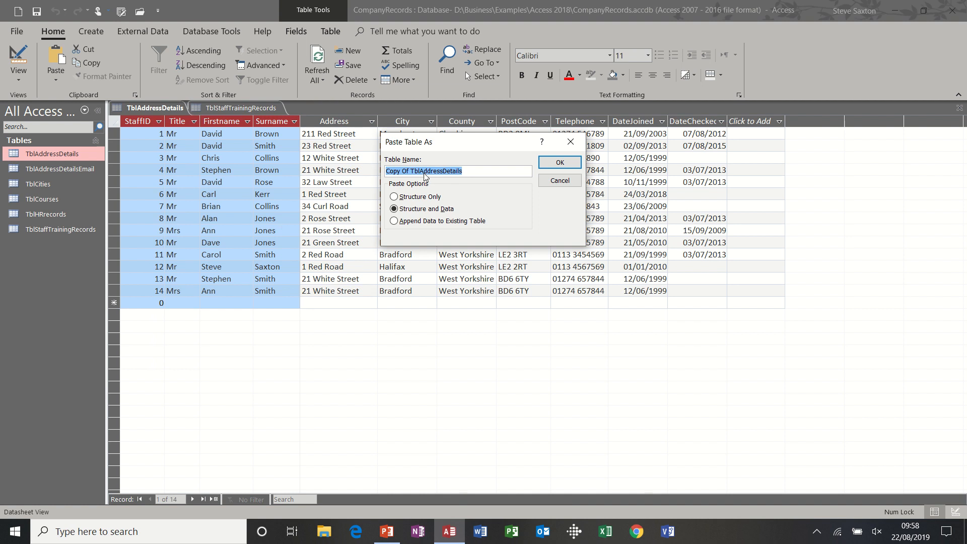
{"action": "left_click", "coordinate": [467, 171]}
{"action": "type", "text": "1"}
{"action": "left_click_drag", "start_coordinate": [415, 172], "coordinate": [369, 175]}
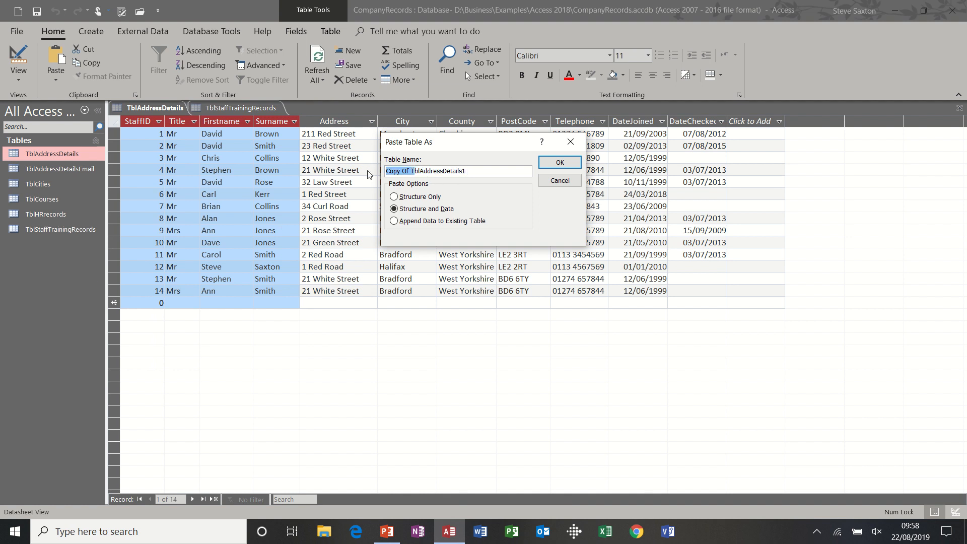
{"action": "left_click", "coordinate": [411, 172]}
{"action": "left_click_drag", "start_coordinate": [412, 172], "coordinate": [370, 174]}
{"action": "key", "text": "BackSpace"}
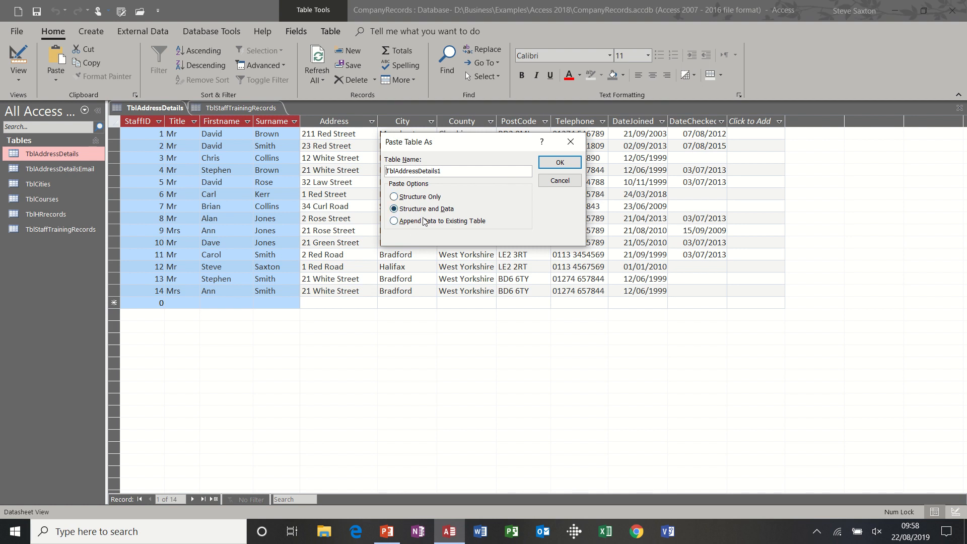
{"action": "left_click", "coordinate": [557, 164]}
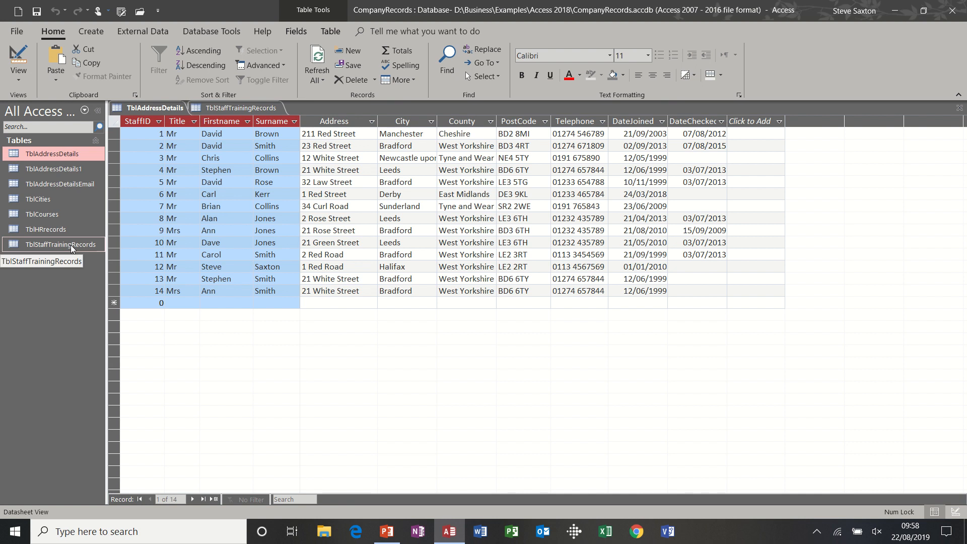
Step: Delete the fields Address through DateChecked from the design of TblAddressDetails1, save it and return to its datasheet
{"action": "double_click", "coordinate": [59, 171]}
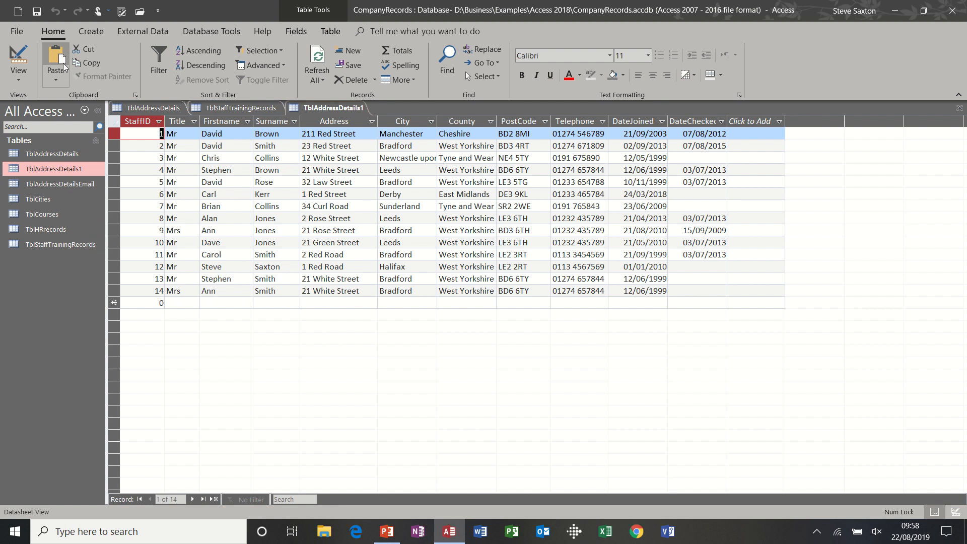
{"action": "left_click", "coordinate": [18, 57]}
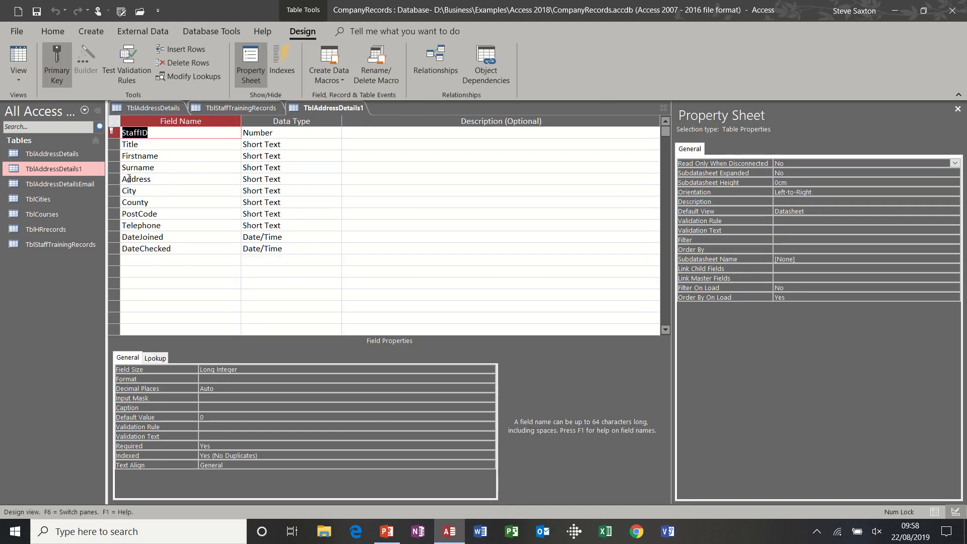
{"action": "left_click_drag", "start_coordinate": [114, 179], "coordinate": [116, 248]}
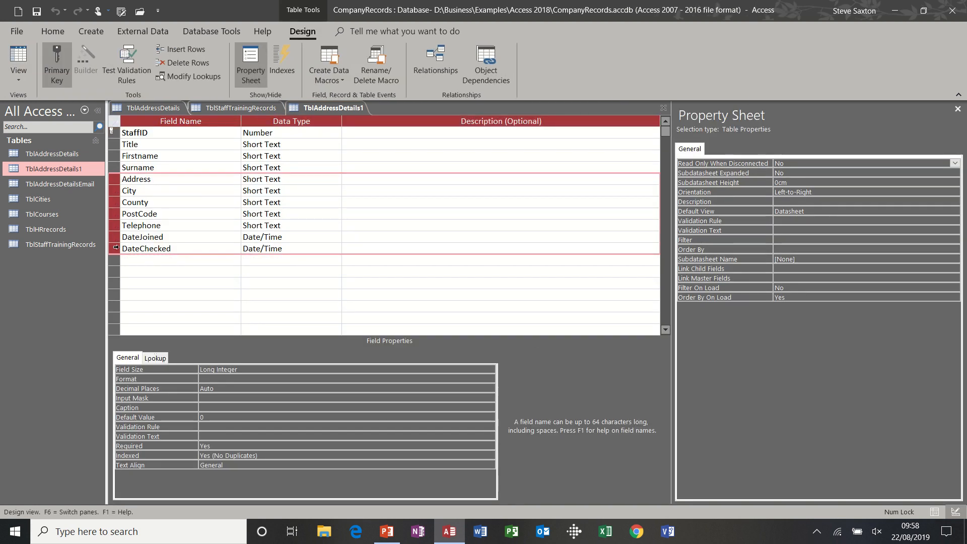
{"action": "key", "text": "Delete"}
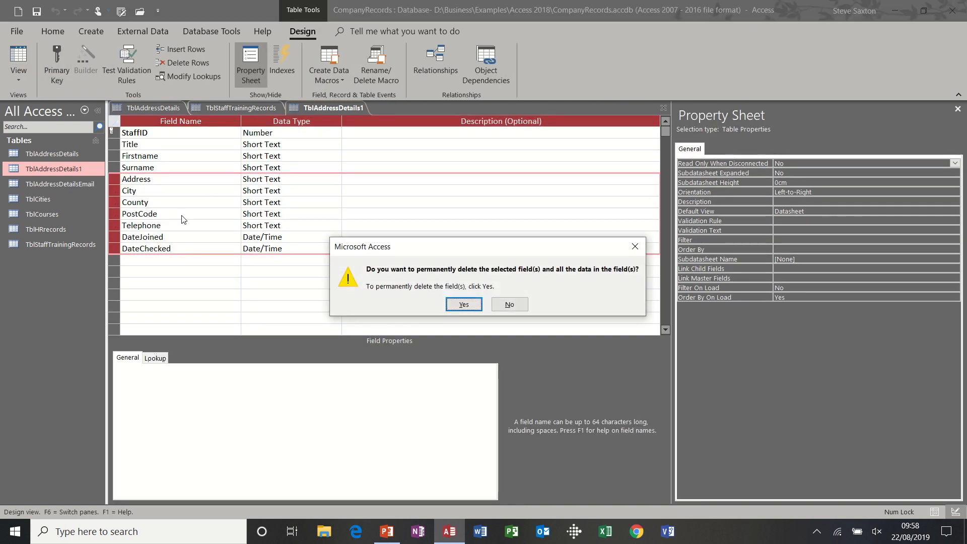
{"action": "left_click", "coordinate": [461, 307]}
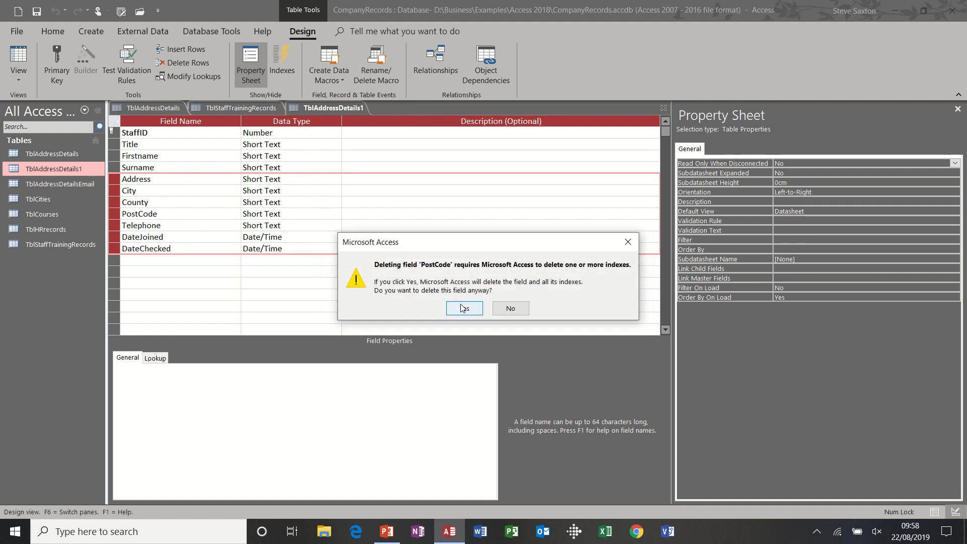
{"action": "left_click", "coordinate": [462, 308]}
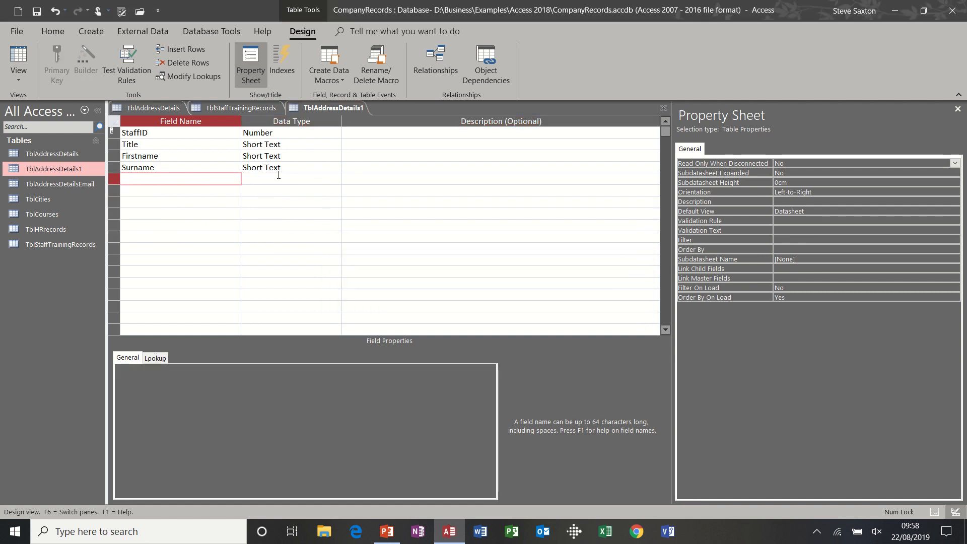
{"action": "left_click", "coordinate": [37, 13]}
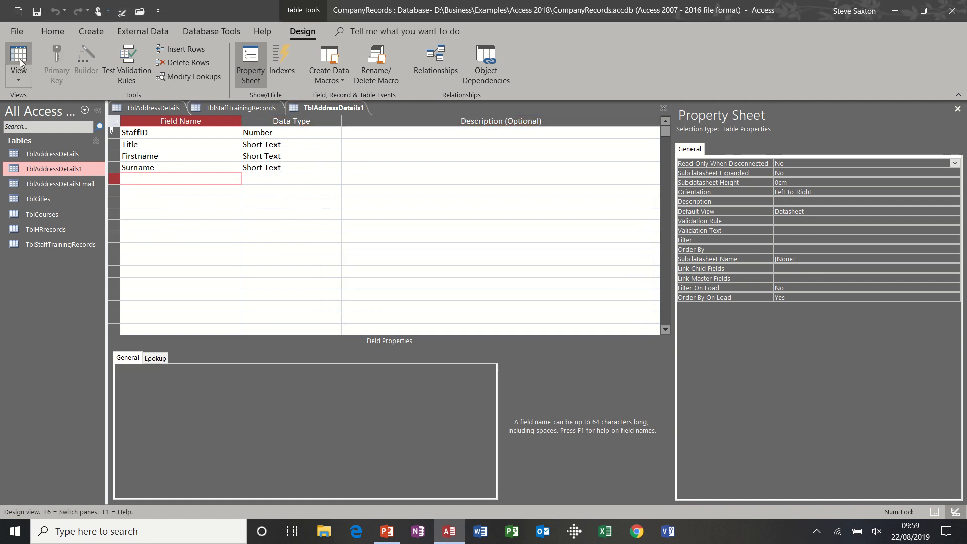
{"action": "left_click", "coordinate": [20, 59]}
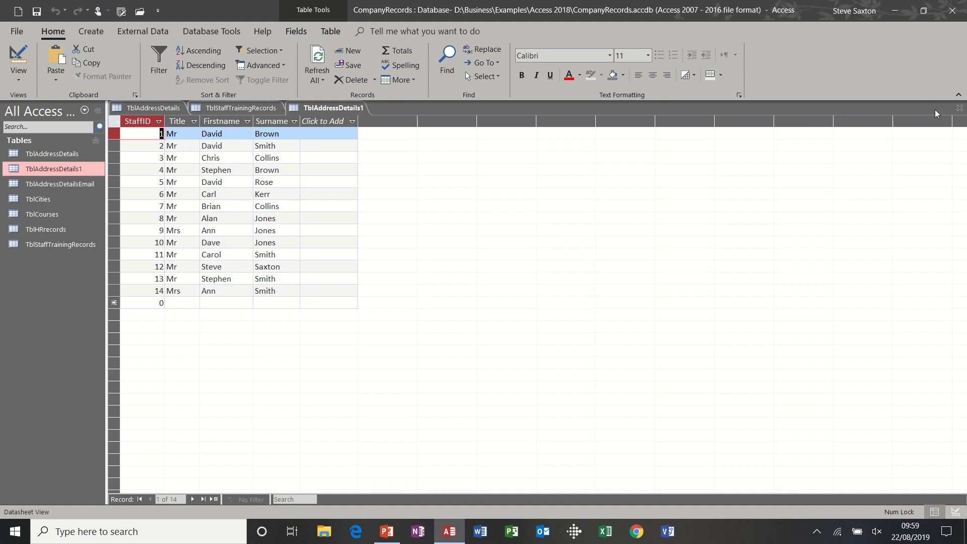
Step: Close TblAddressDetails1 and delete it from the database
{"action": "left_click", "coordinate": [959, 108]}
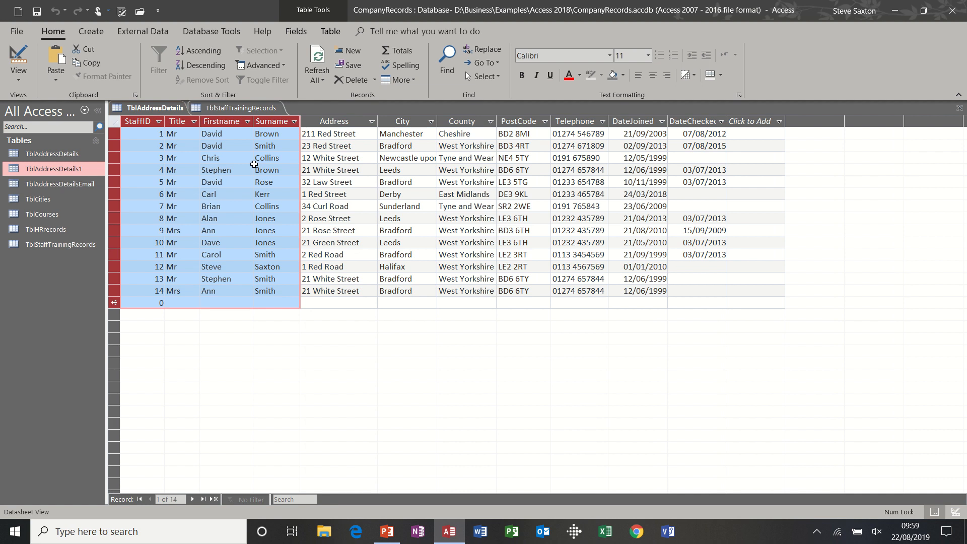
{"action": "left_click", "coordinate": [66, 169]}
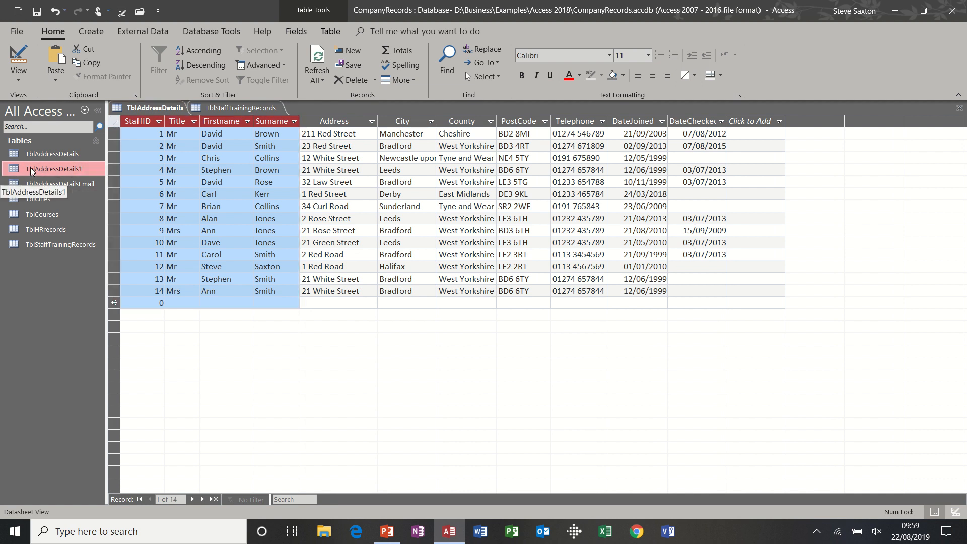
{"action": "key", "text": "Delete"}
{"action": "left_click", "coordinate": [437, 304]}
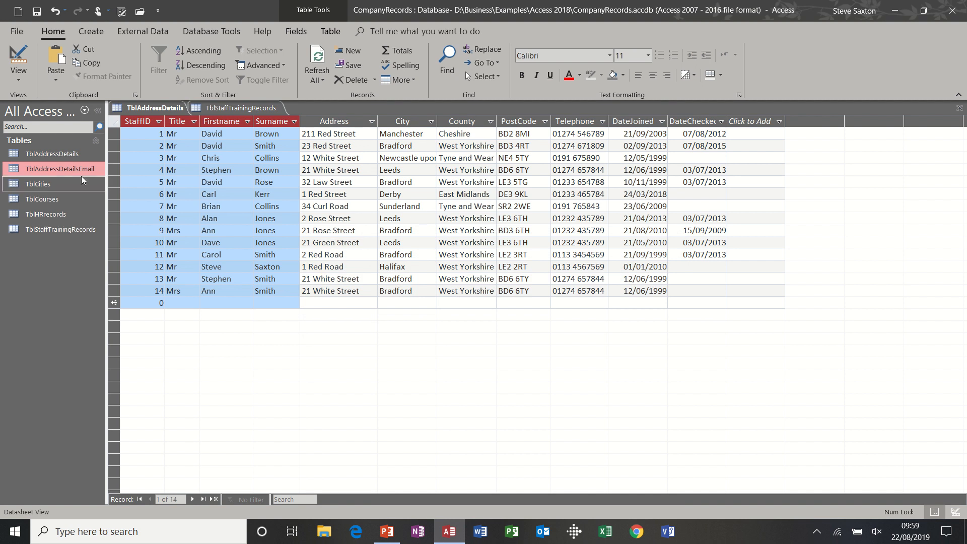
Step: Widen the Address column in the TblAddressDetails datasheet and fit the City and County columns to their contents
{"action": "left_click", "coordinate": [45, 153]}
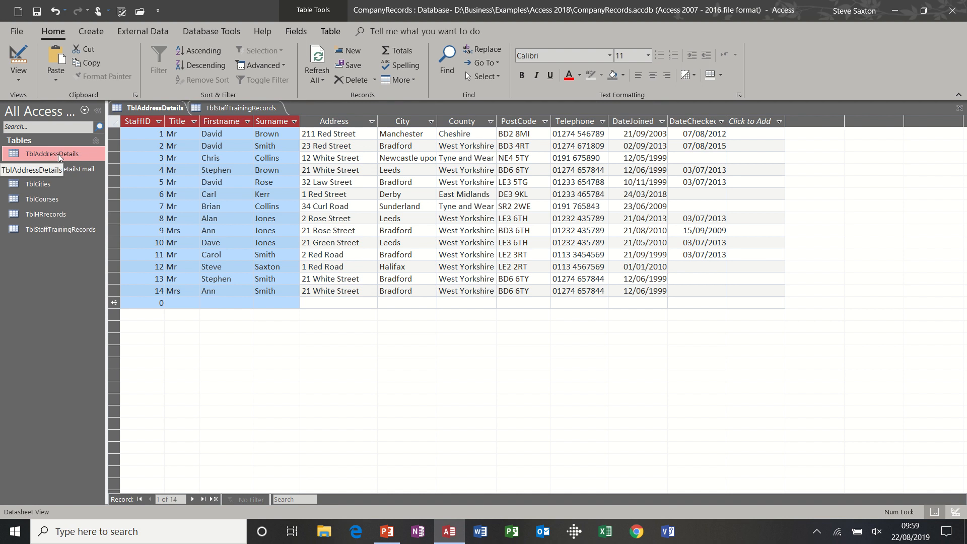
{"action": "left_click", "coordinate": [339, 156]}
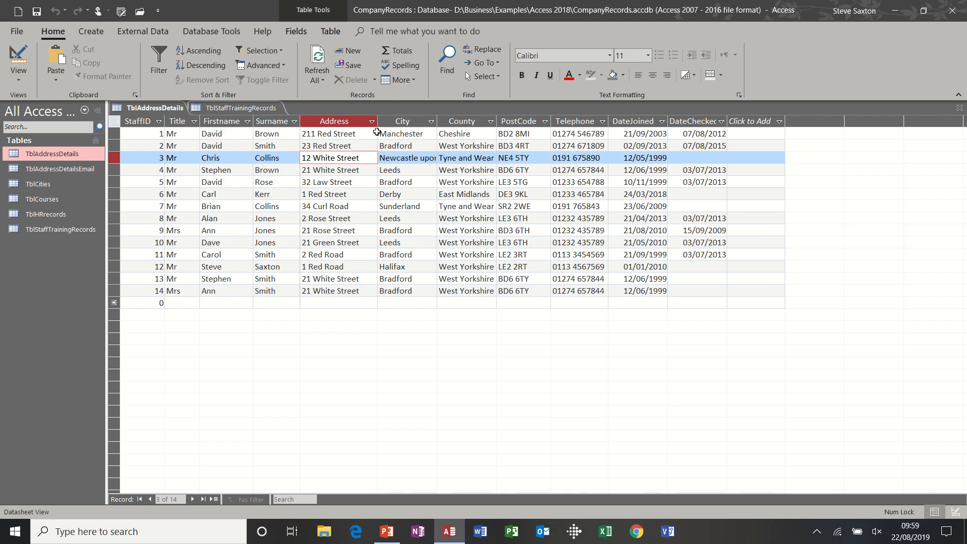
{"action": "left_click_drag", "start_coordinate": [377, 121], "coordinate": [423, 122]}
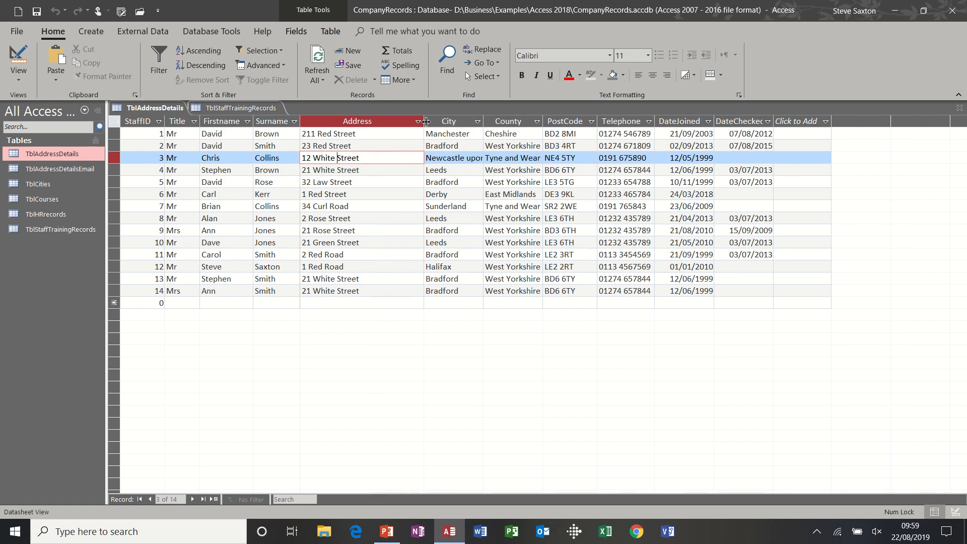
{"action": "double_click", "coordinate": [483, 122]}
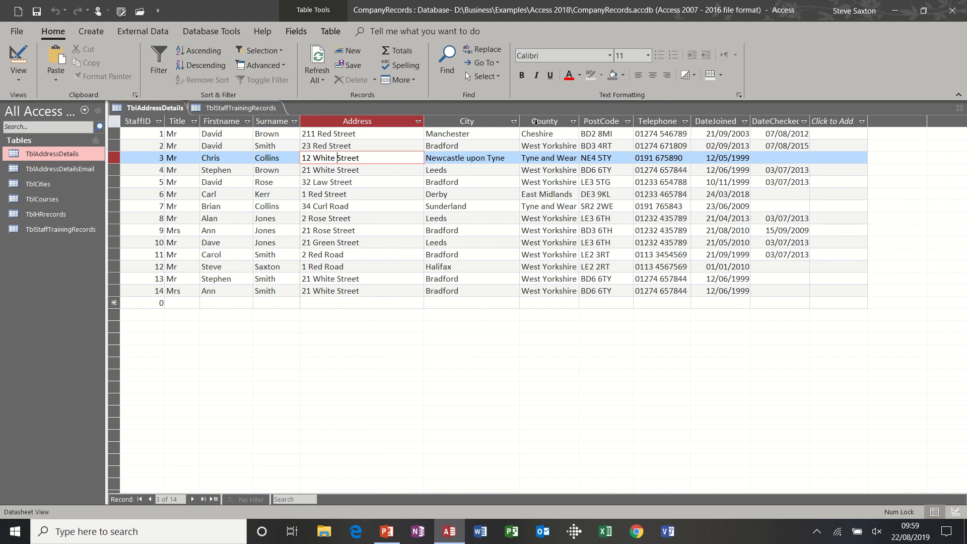
{"action": "double_click", "coordinate": [580, 122]}
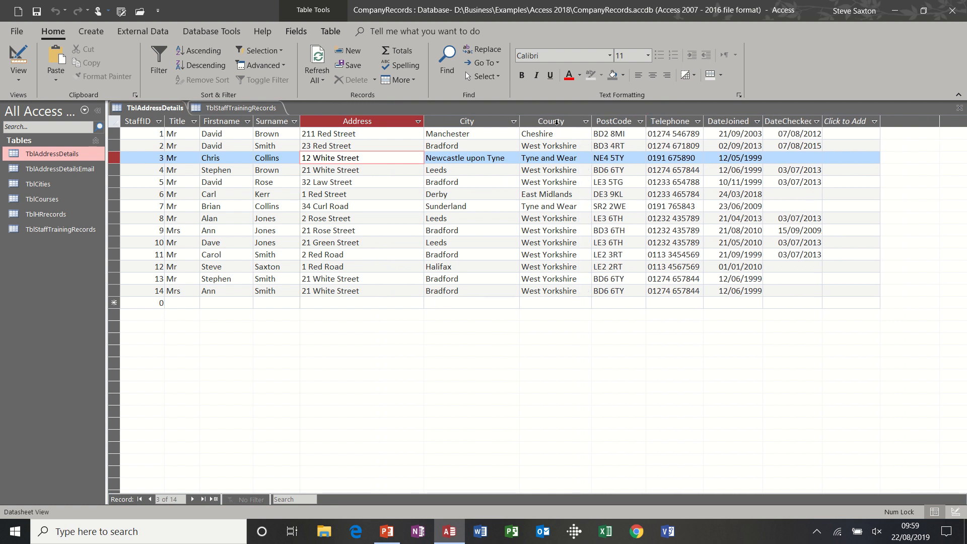
Step: Set the County, PostCode, Telephone and DateJoined columns to best-fit width in the TblAddressDetails datasheet
{"action": "left_click_drag", "start_coordinate": [556, 122], "coordinate": [738, 122]}
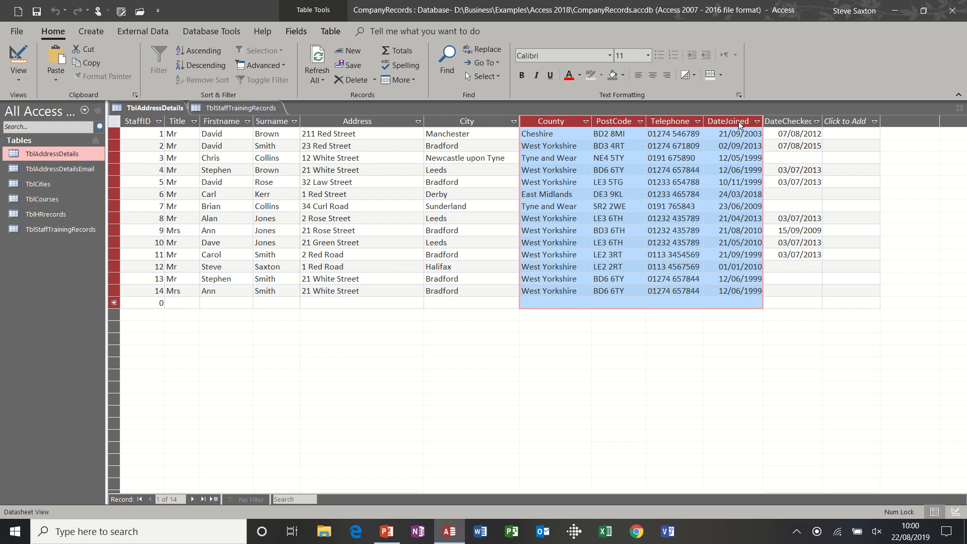
{"action": "right_click", "coordinate": [738, 122]}
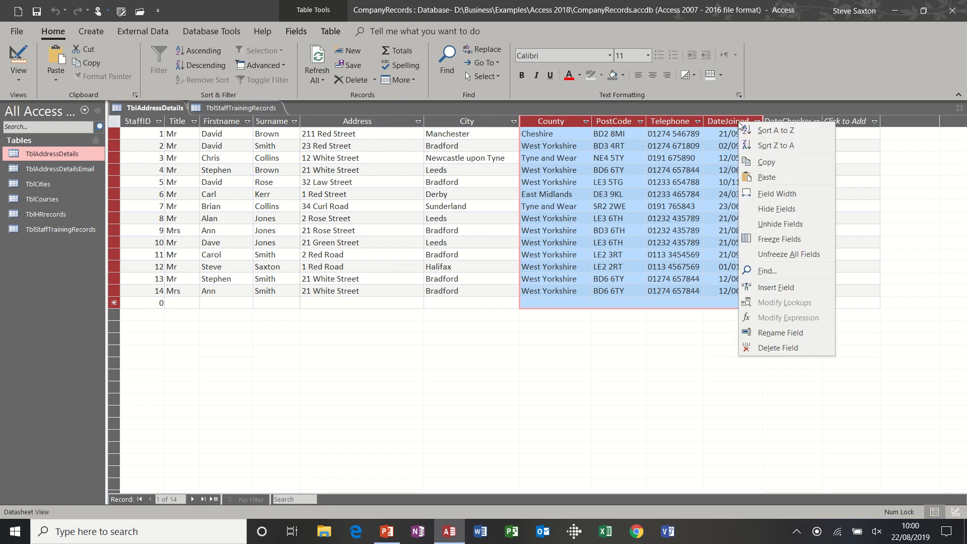
{"action": "left_click", "coordinate": [778, 193]}
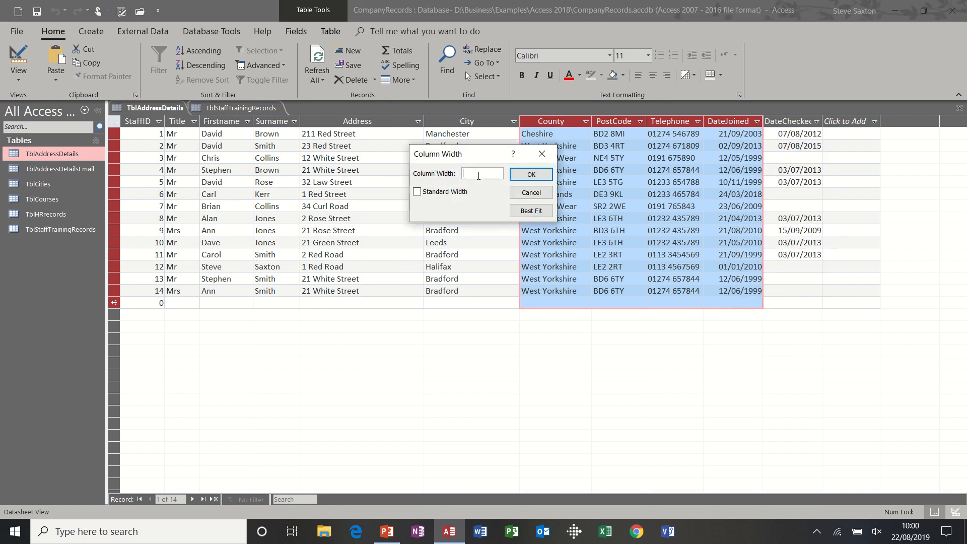
{"action": "left_click", "coordinate": [525, 210]}
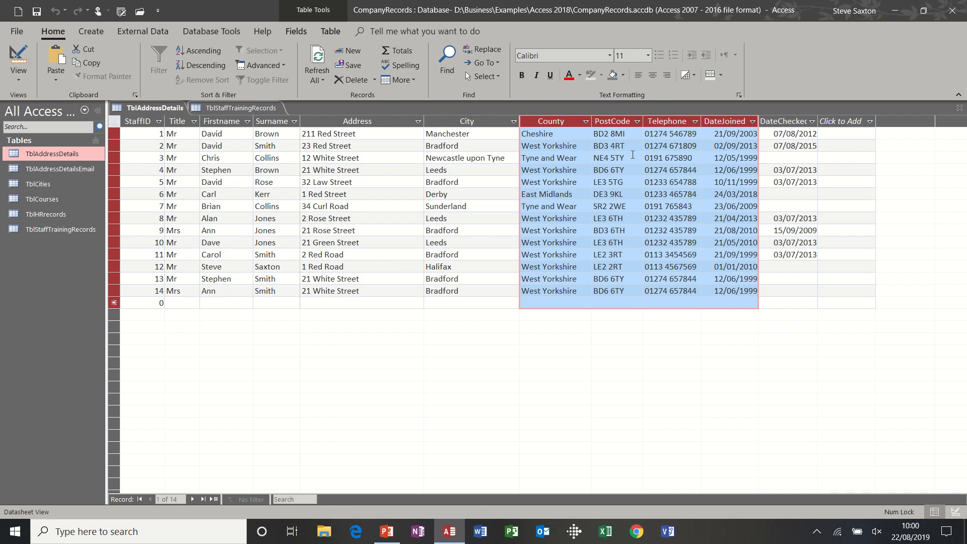
{"action": "left_click", "coordinate": [574, 148]}
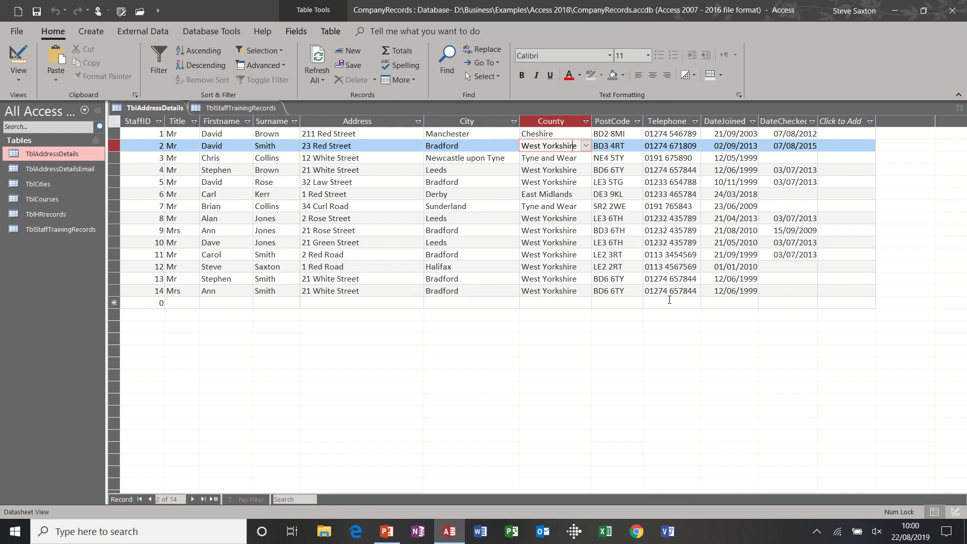
Step: Start a new record in TblAddressDetails with StaffID 15, title Mr and the staff member's first name and surname
{"action": "left_click", "coordinate": [765, 291]}
{"action": "key", "text": "Tab"}
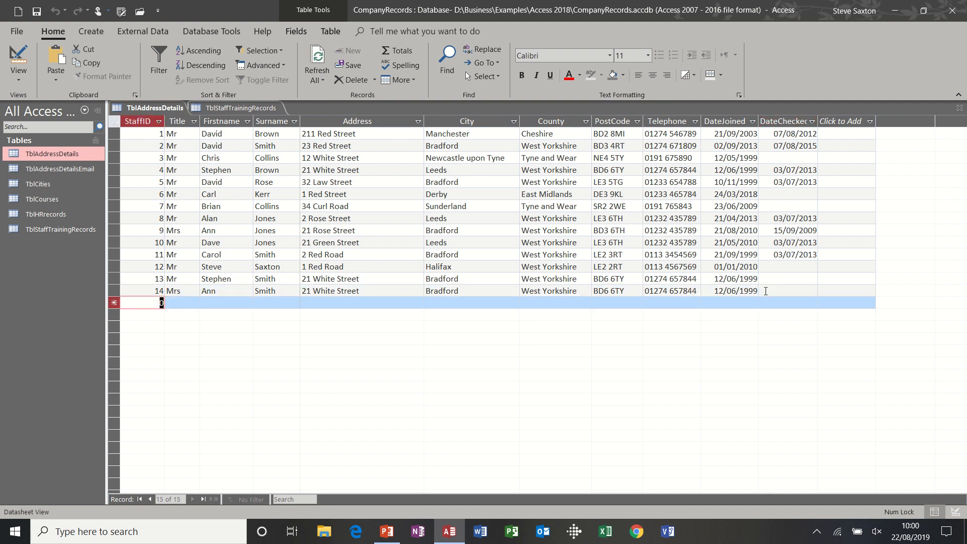
{"action": "type", "text": "15"}
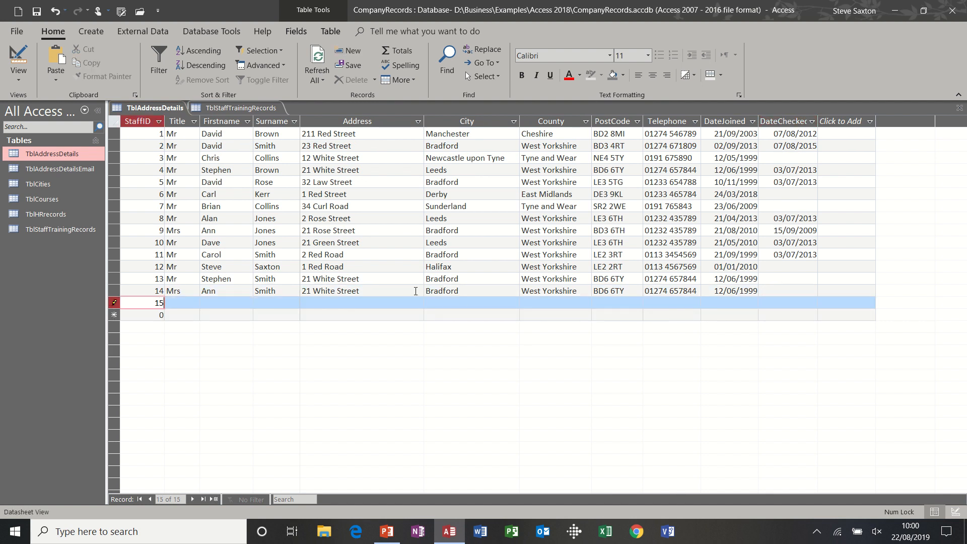
{"action": "key", "text": "Tab"}
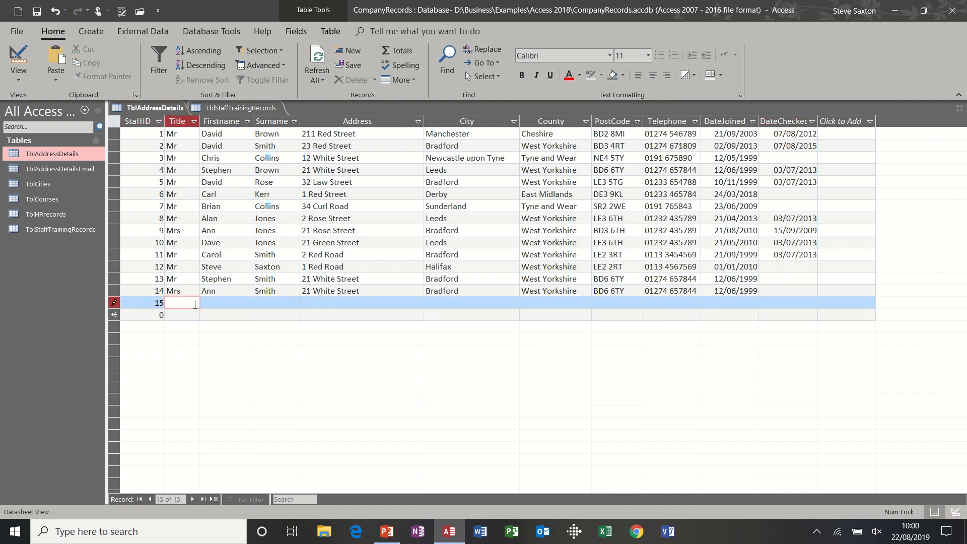
{"action": "type", "text": "Mr"}
{"action": "key", "text": "Tab"}
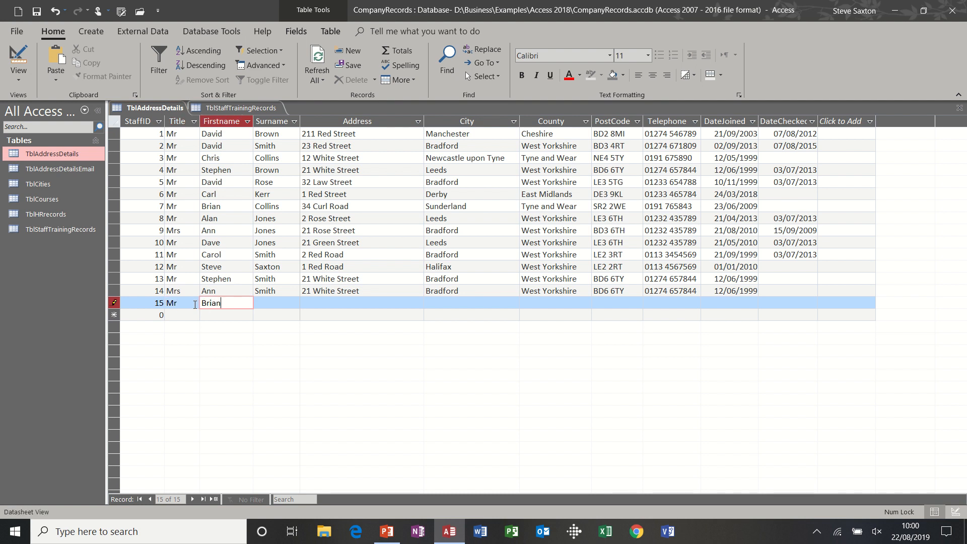
{"action": "key", "text": "Tab"}
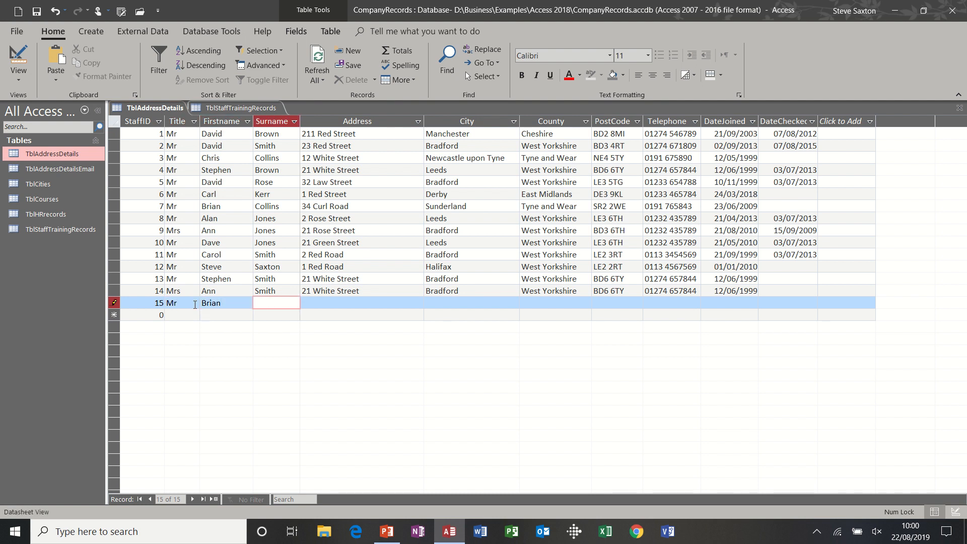
{"action": "key", "text": "Tab"}
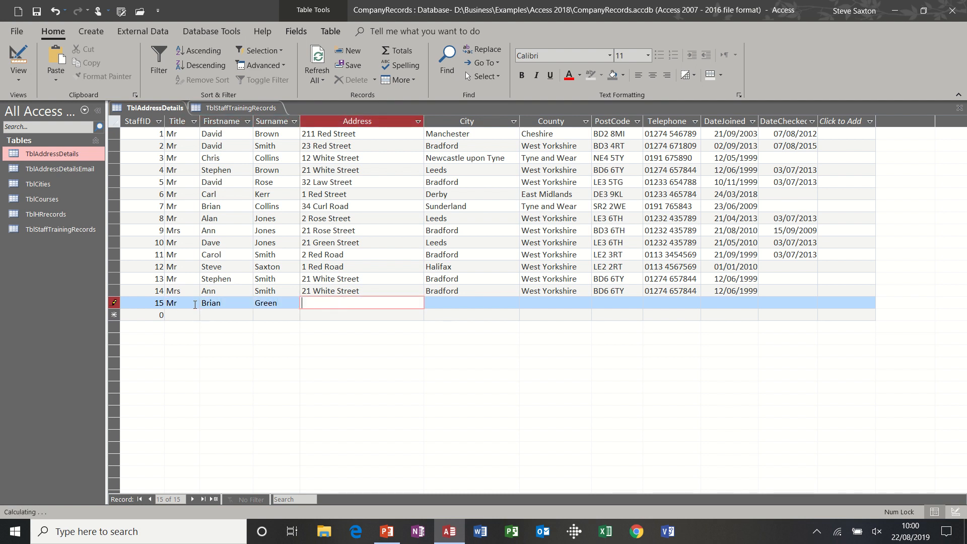
Step: Fill in the new record's street address, city Leeds, county West Yorkshire and postcode
{"action": "key", "text": "Tab"}
{"action": "type", "text": "Leeds"}
{"action": "key", "text": "Tab"}
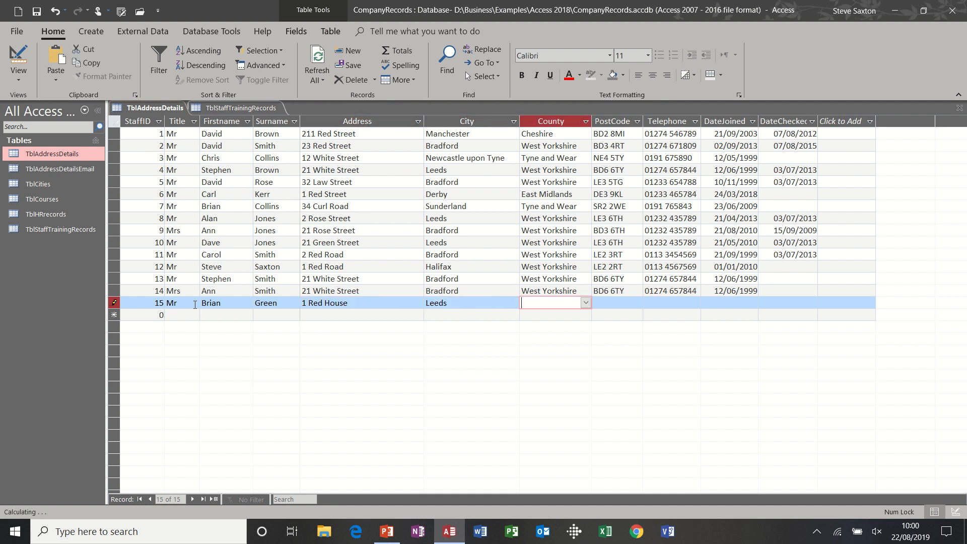
{"action": "type", "text": "west Yorkshire"}
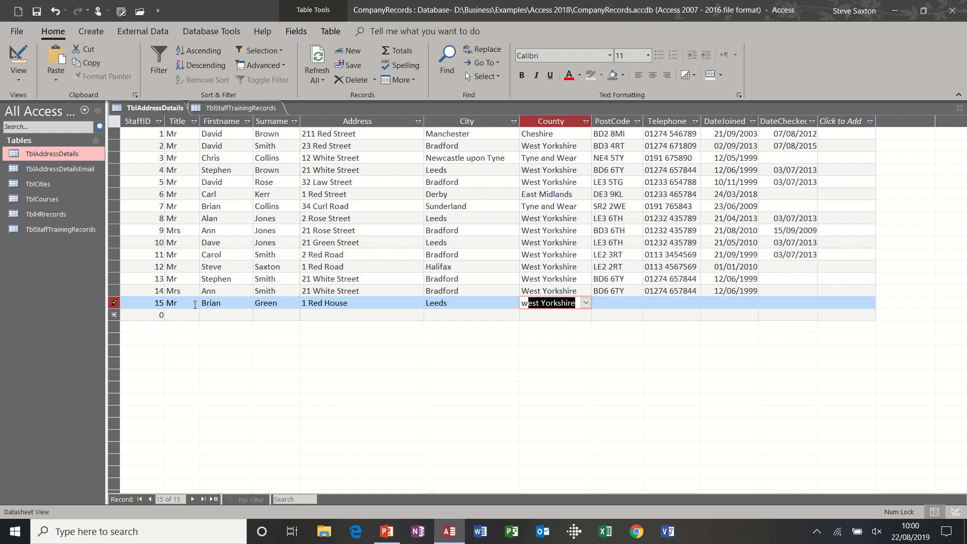
{"action": "key", "text": "Tab"}
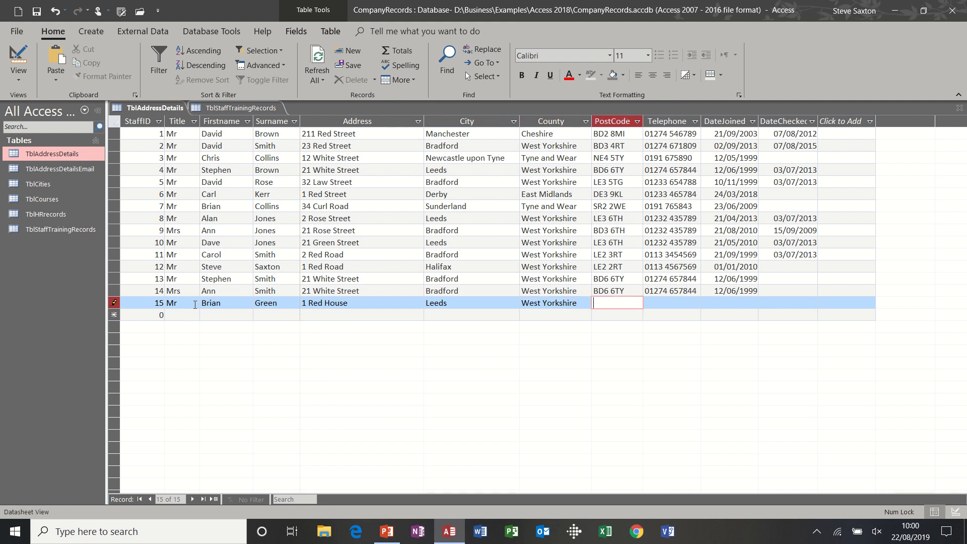
{"action": "type", "text": "LE2 1RT"}
{"action": "key", "text": "Tab"}
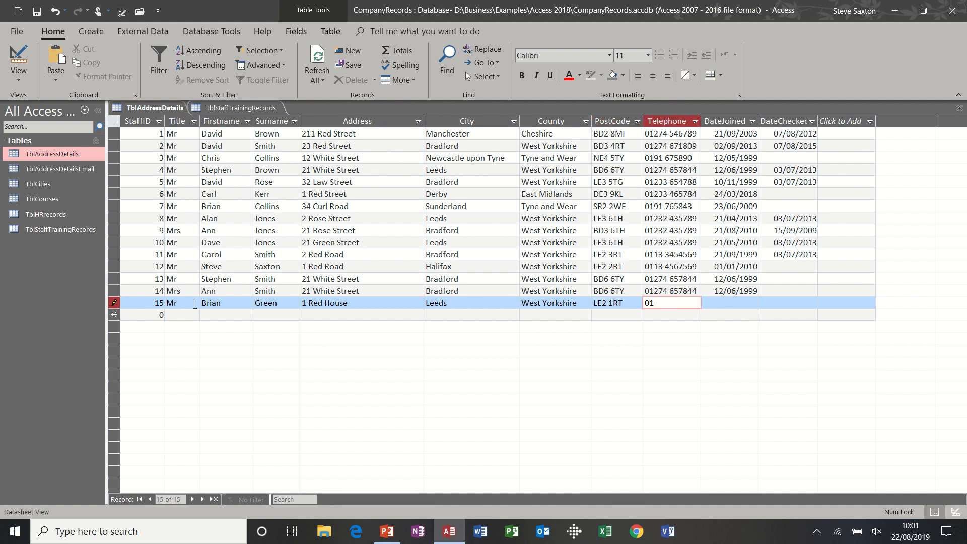
Step: Enter the new record's telephone number and the current date 22/08/2019 as DateJoined, leave DateChecked blank and complete the record
{"action": "key", "text": "Tab"}
{"action": "key", "text": "ctrl+semicolon"}
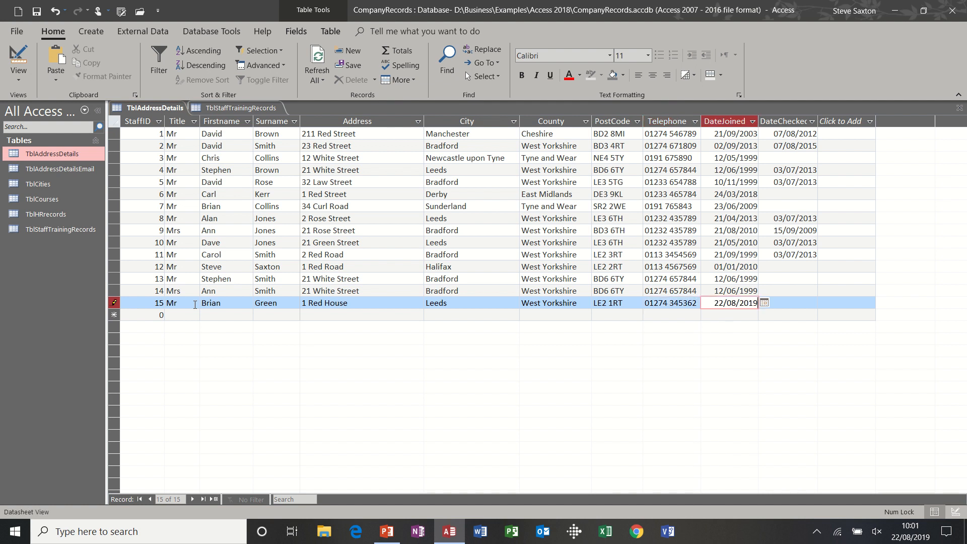
{"action": "key", "text": "Tab"}
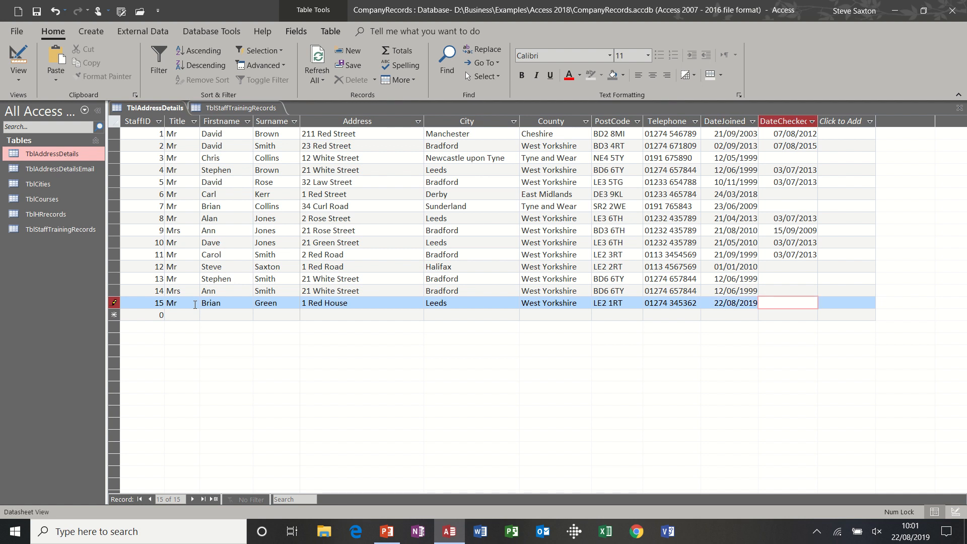
{"action": "key", "text": "Tab"}
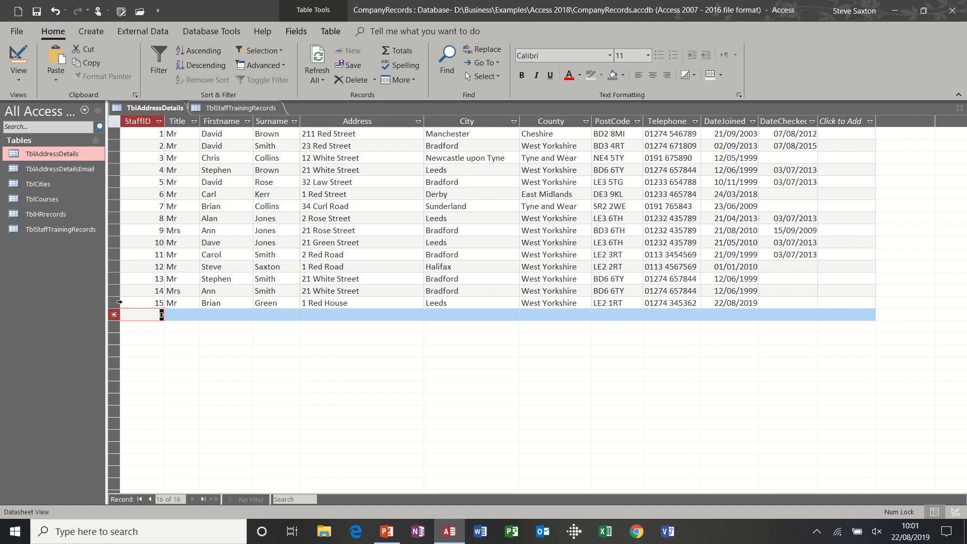
Step: Delete the last two records, StaffID 14 and 15, from TblAddressDetails
{"action": "left_click_drag", "start_coordinate": [113, 291], "coordinate": [114, 302]}
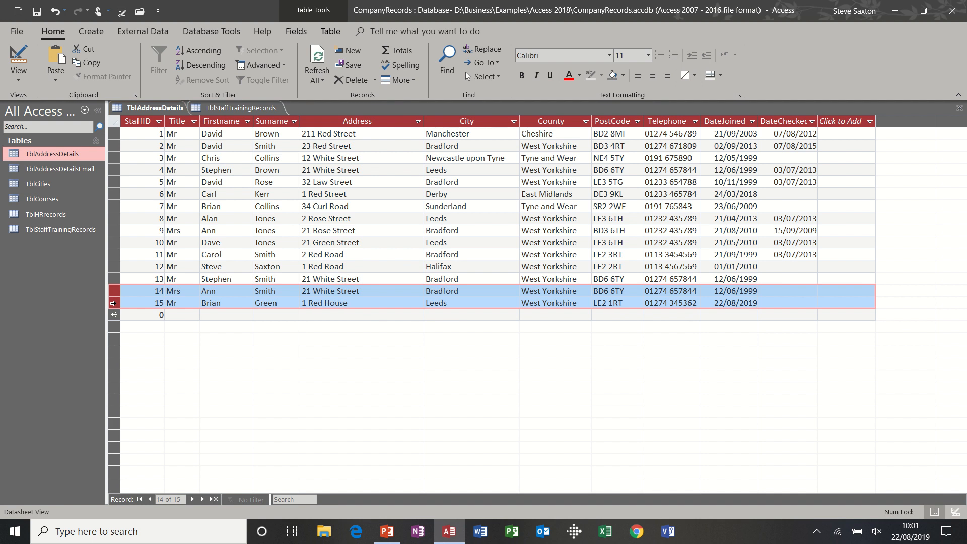
{"action": "key", "text": "Delete"}
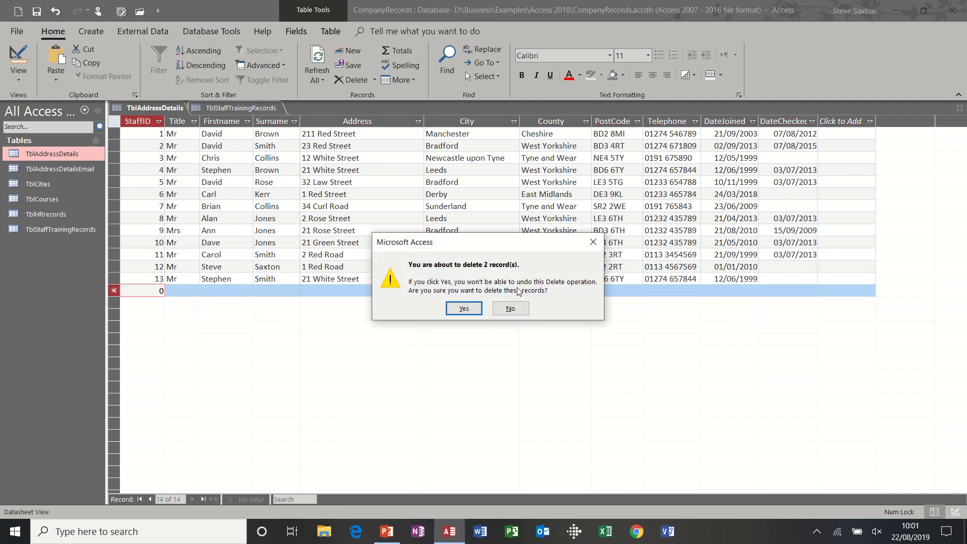
{"action": "left_click", "coordinate": [464, 308]}
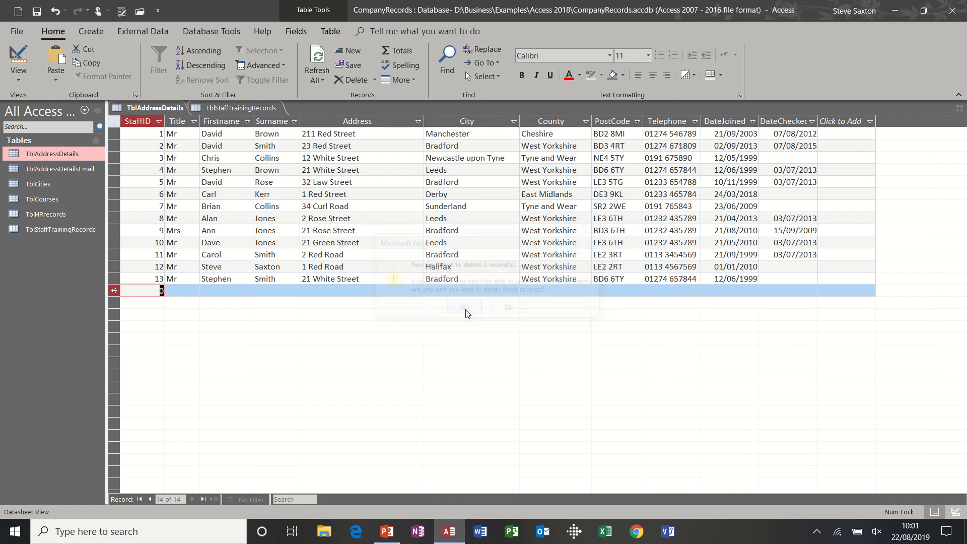